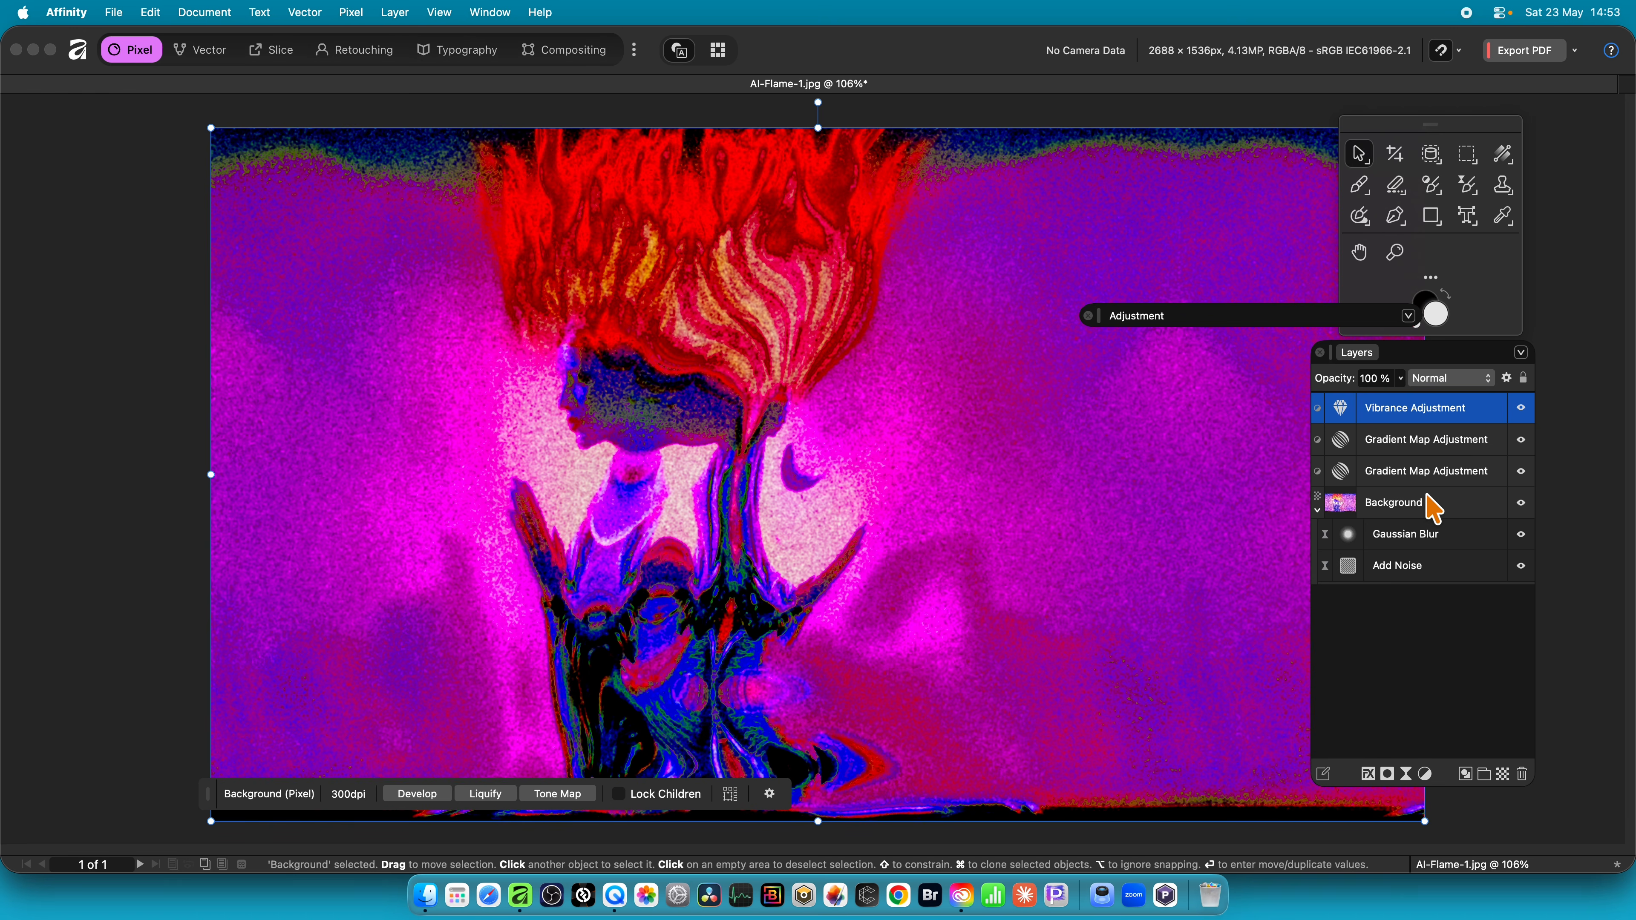
# - Delete the Vibrance and both Gradient Map adjustment layers, plus the Background layer's Gaussian Blur and Add Noise filters
pyautogui.keyDown('shift'); pyautogui.click(1429, 480); pyautogui.keyUp('shift')
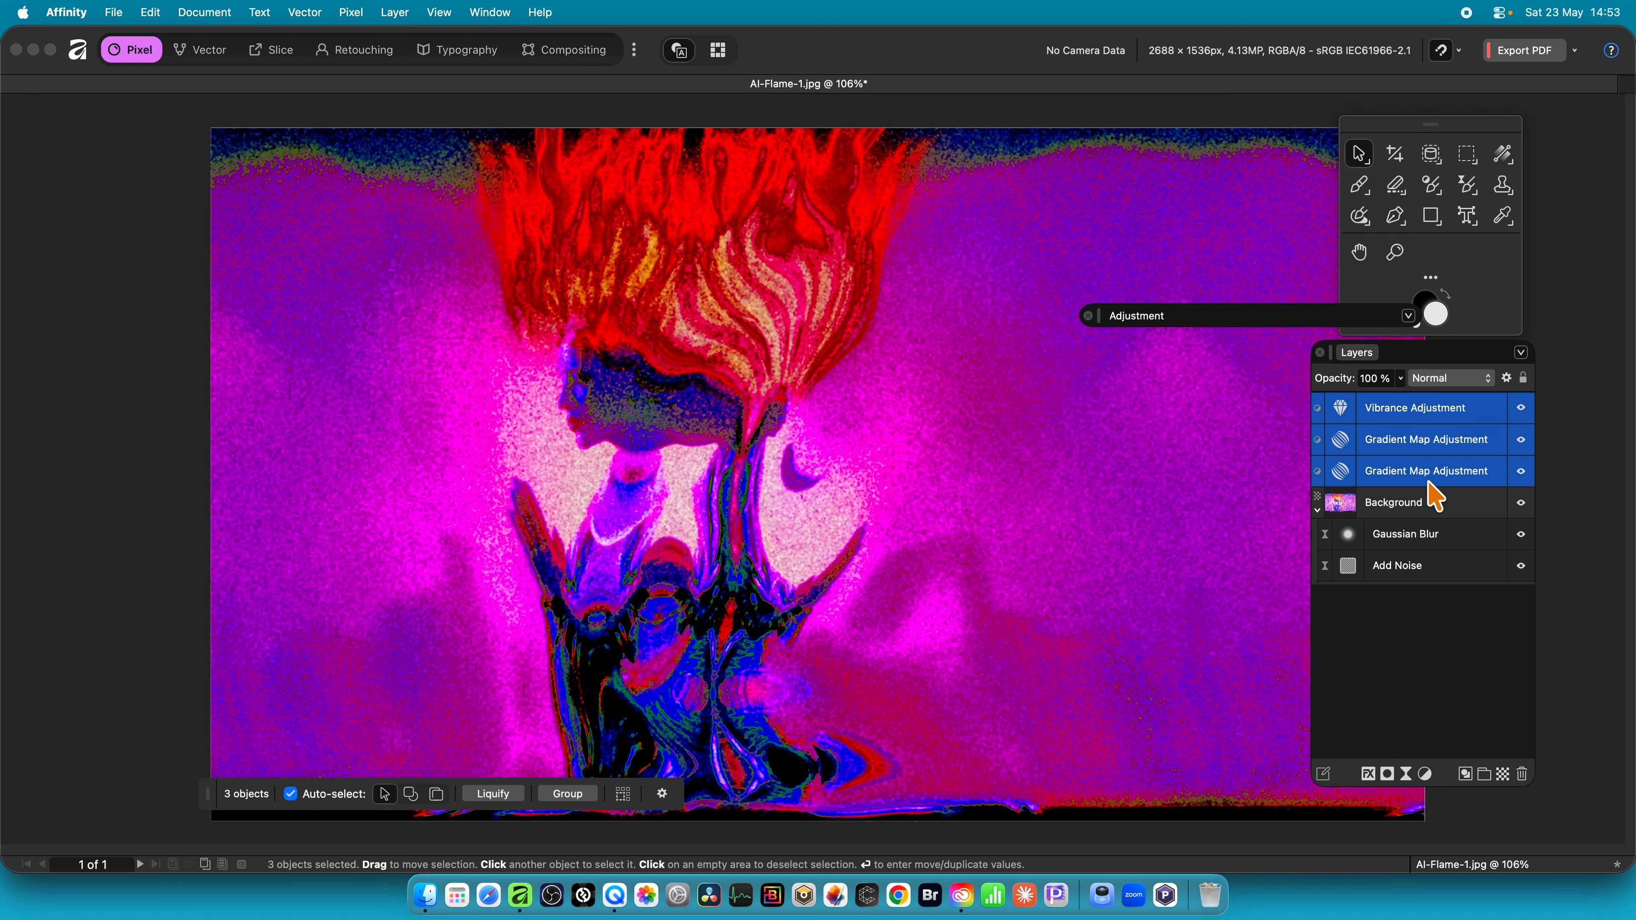
pyautogui.press('Delete')
pyautogui.click(1424, 442)
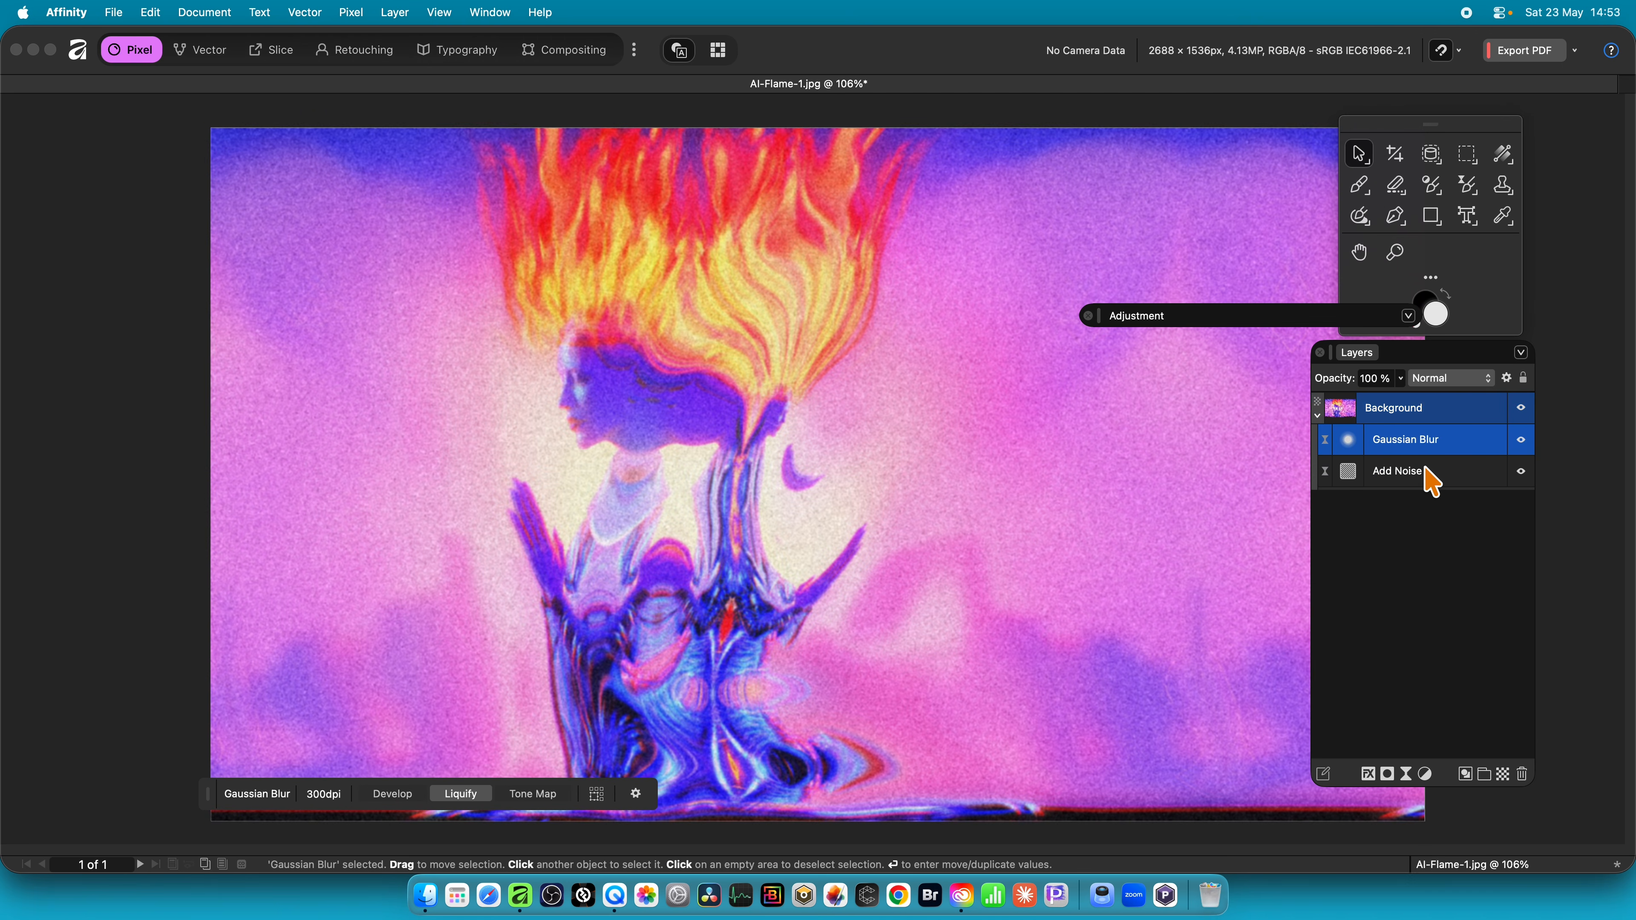
pyautogui.keyDown('shift'); pyautogui.click(1420, 473); pyautogui.keyUp('shift')
pyautogui.press('Delete')
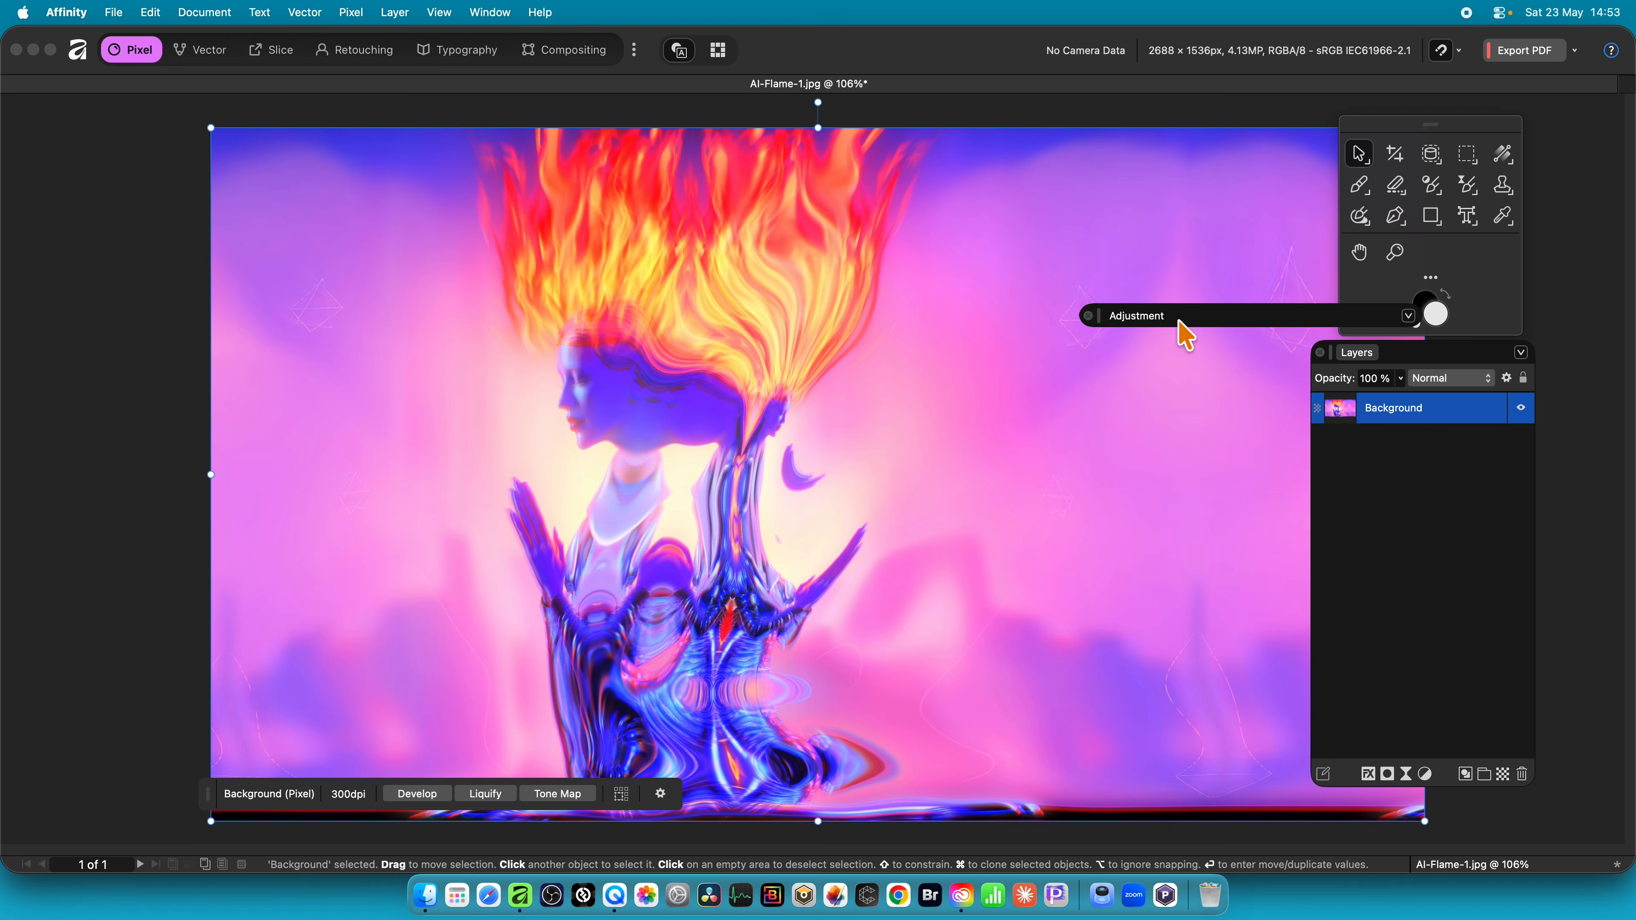
# - Expand the available adjustments and add a Gradient Map adjustment with the default preset above the Background layer
pyautogui.moveTo(1176, 317); pyautogui.dragTo(1011, 309)
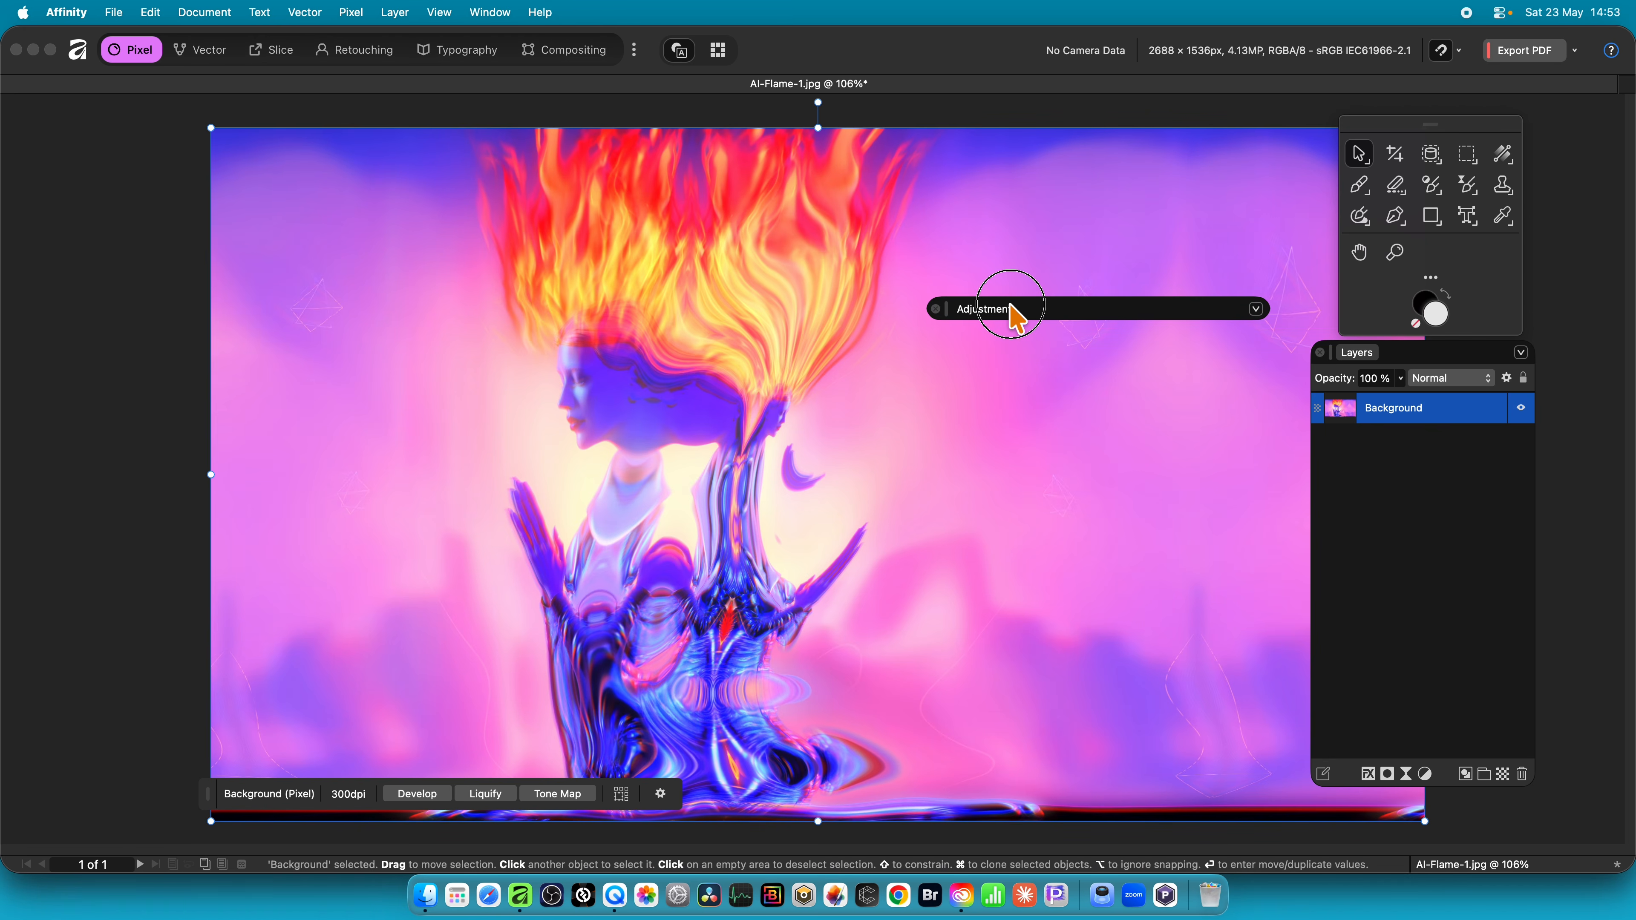
pyautogui.click(1014, 316)
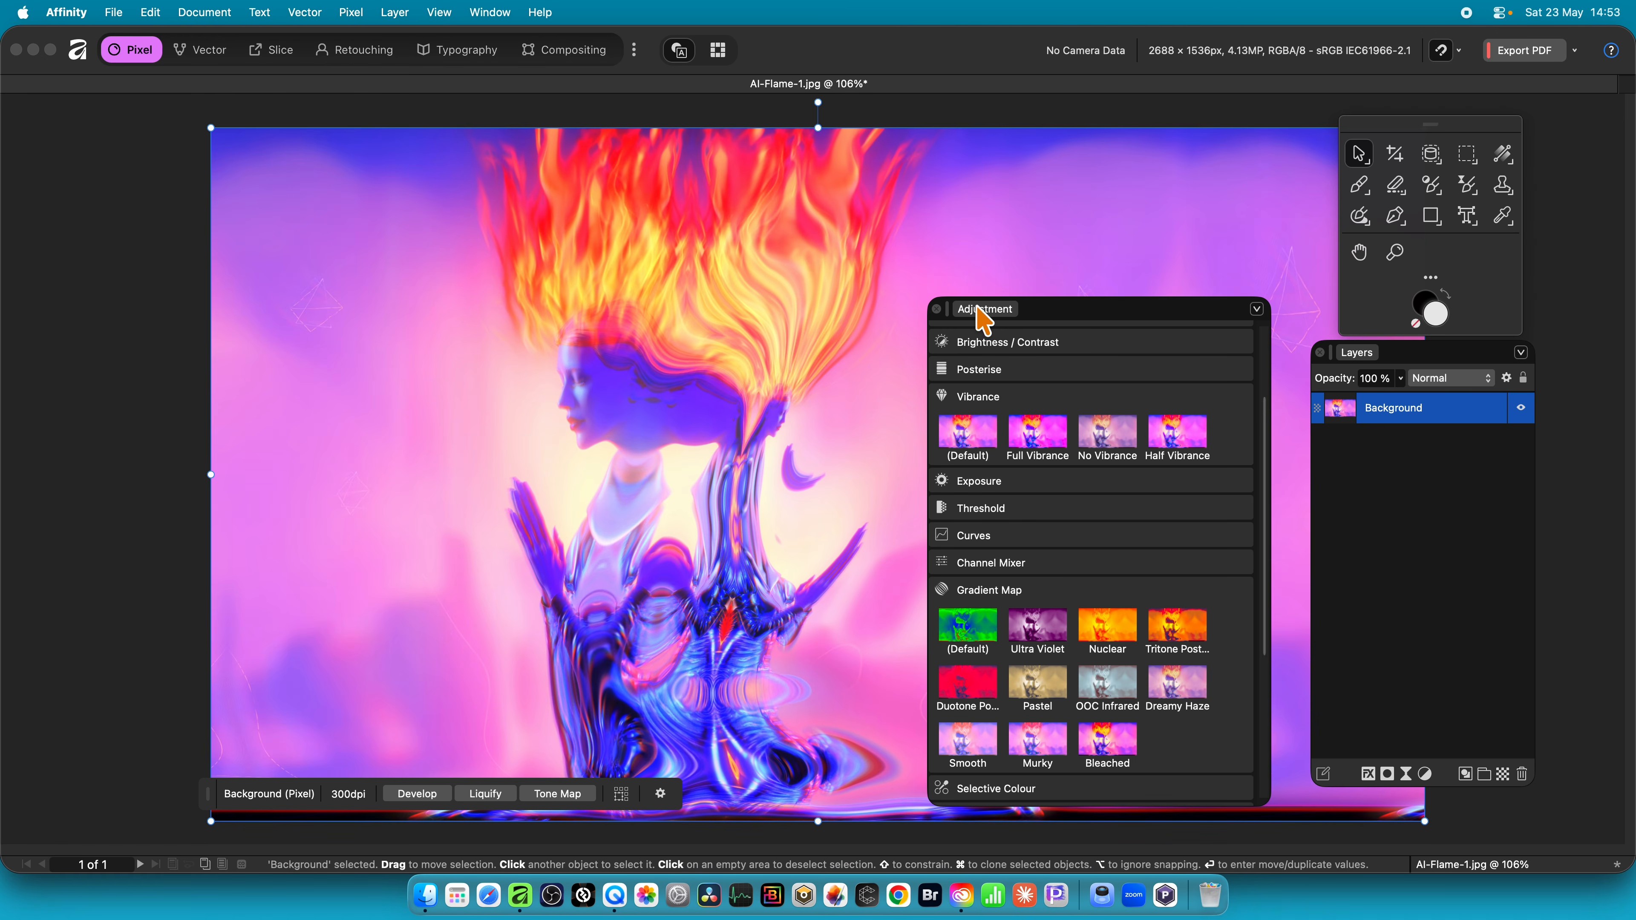
pyautogui.click(506, 13)
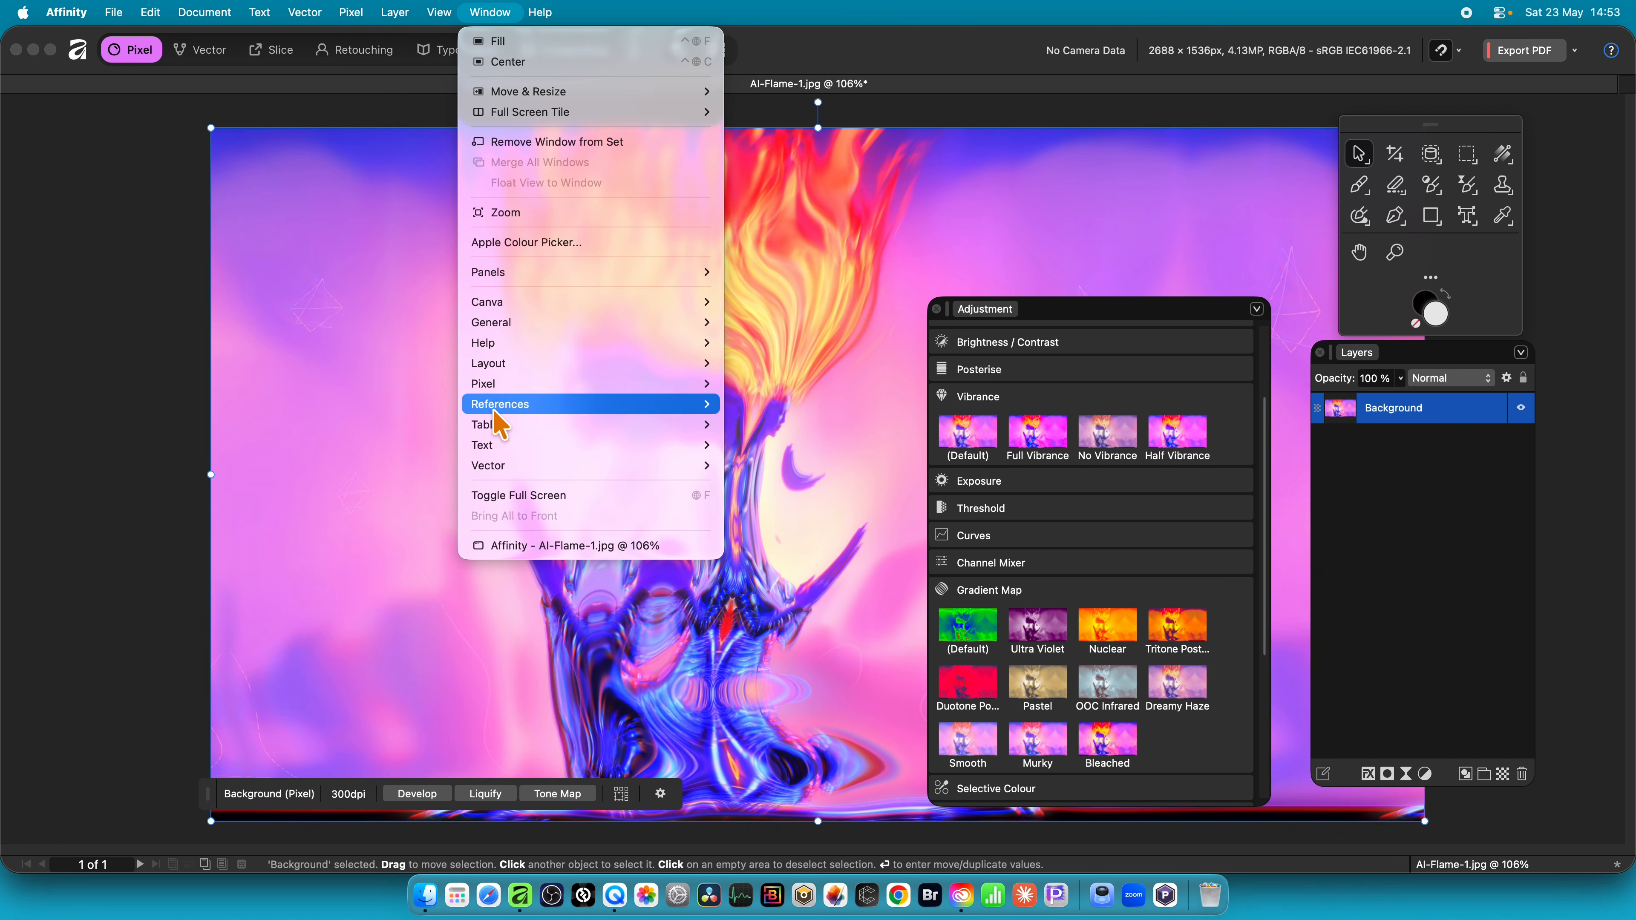
pyautogui.moveTo(580, 383)
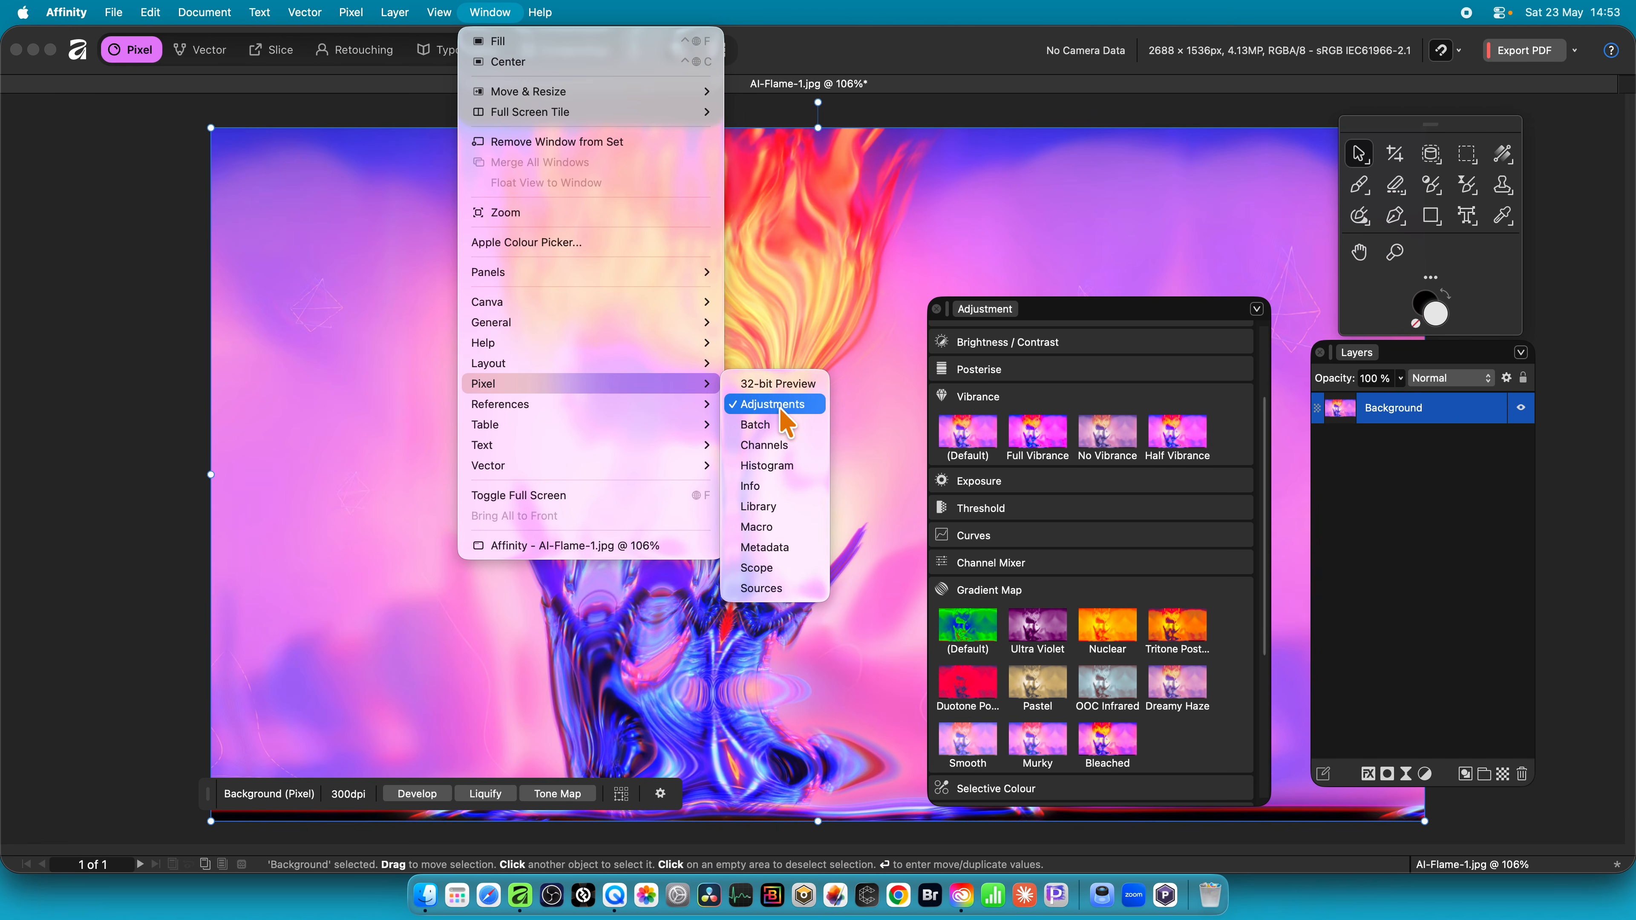
pyautogui.click(1167, 306)
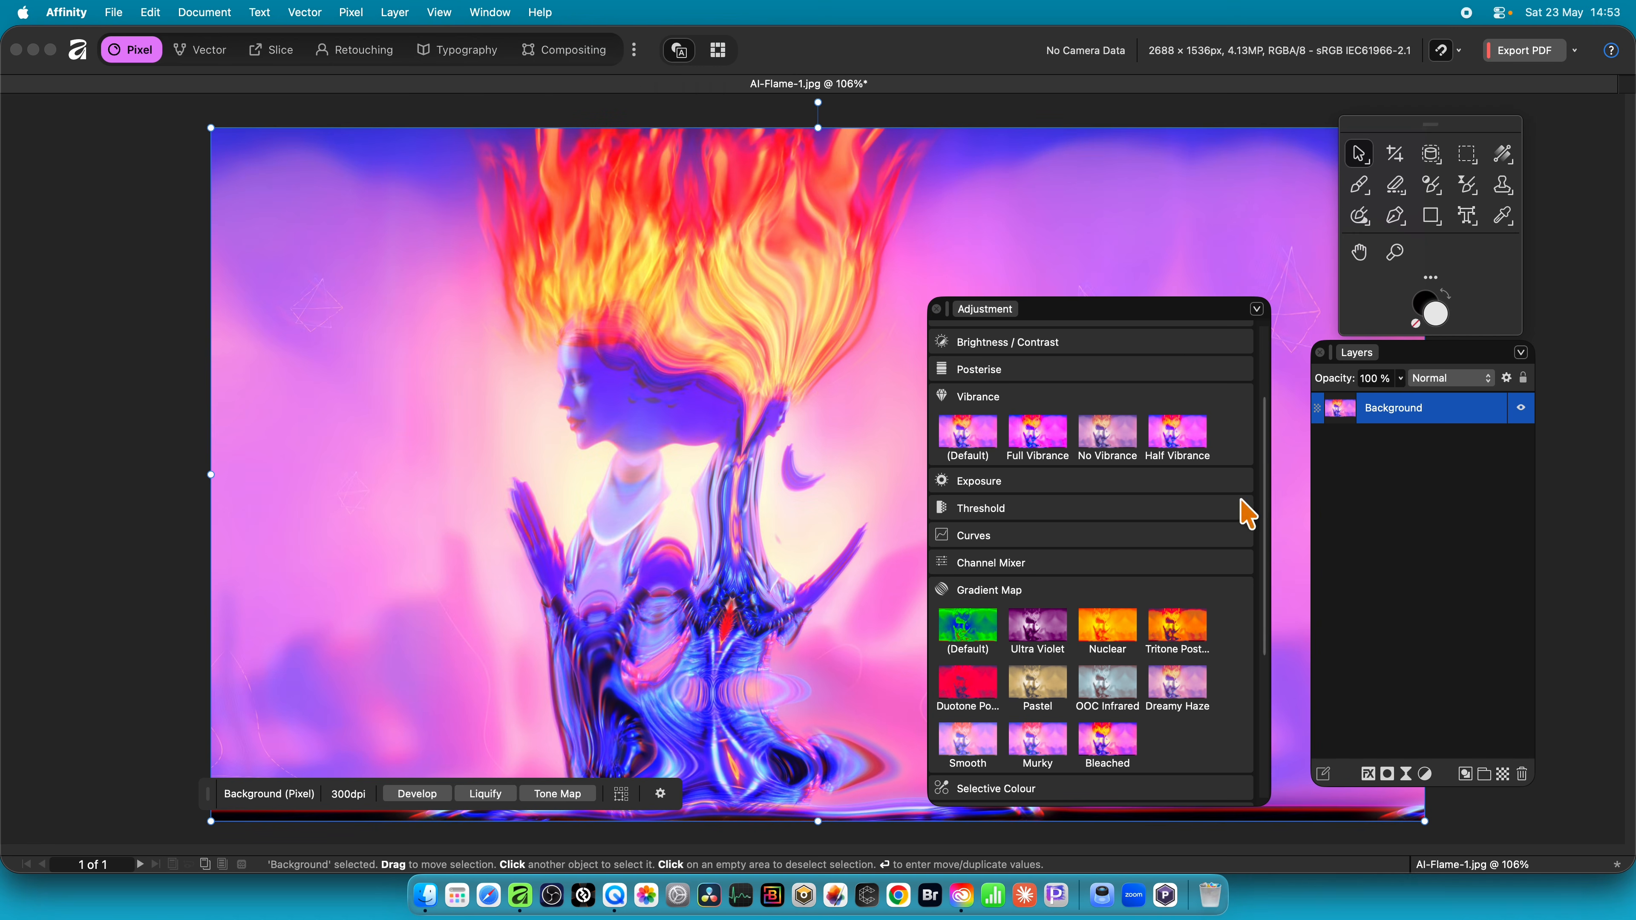
pyautogui.click(968, 645)
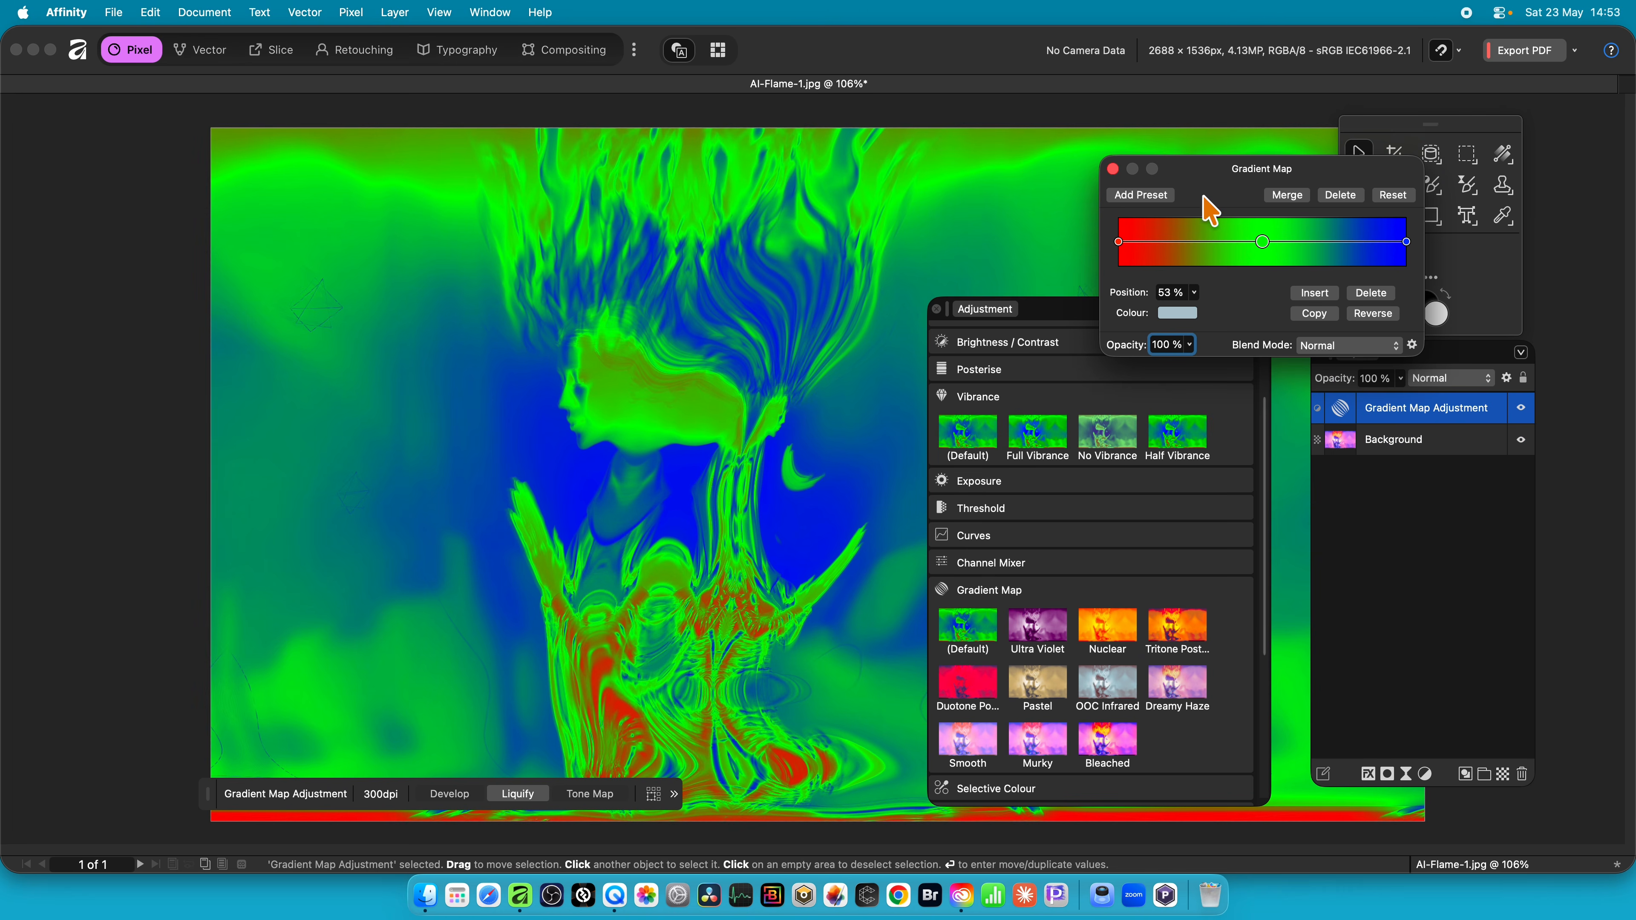
# - Move the Gradient Map settings and adjustments list aside, and shift the gradient's green middle stop to 38 %
pyautogui.moveTo(1243, 194); pyautogui.dragTo(803, 293)
pyautogui.moveTo(1090, 317); pyautogui.dragTo(1273, 147)
pyautogui.moveTo(868, 274); pyautogui.dragTo(1121, 257)
pyautogui.moveTo(1072, 321)
pyautogui.mouseDown()
pyautogui.moveTo(1018, 321)
pyautogui.moveTo(1064, 320)
pyautogui.moveTo(1051, 322)
pyautogui.mouseUp()
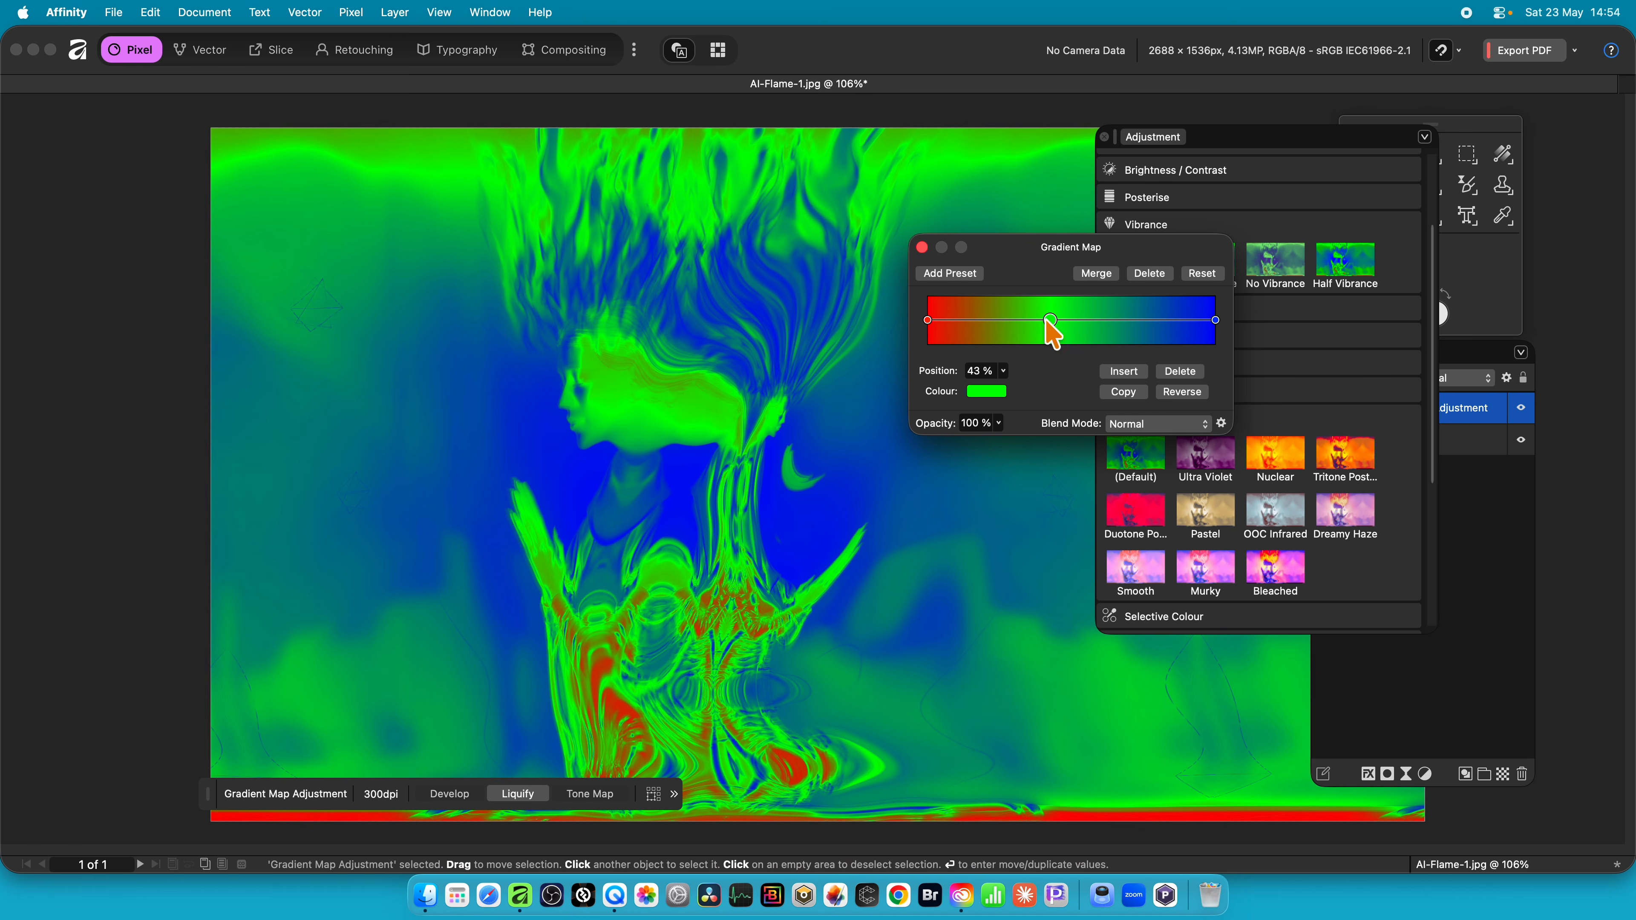
pyautogui.moveTo(1047, 322)
pyautogui.mouseDown()
pyautogui.moveTo(968, 324)
pyautogui.moveTo(1165, 326)
pyautogui.moveTo(1038, 323)
pyautogui.mouseUp()
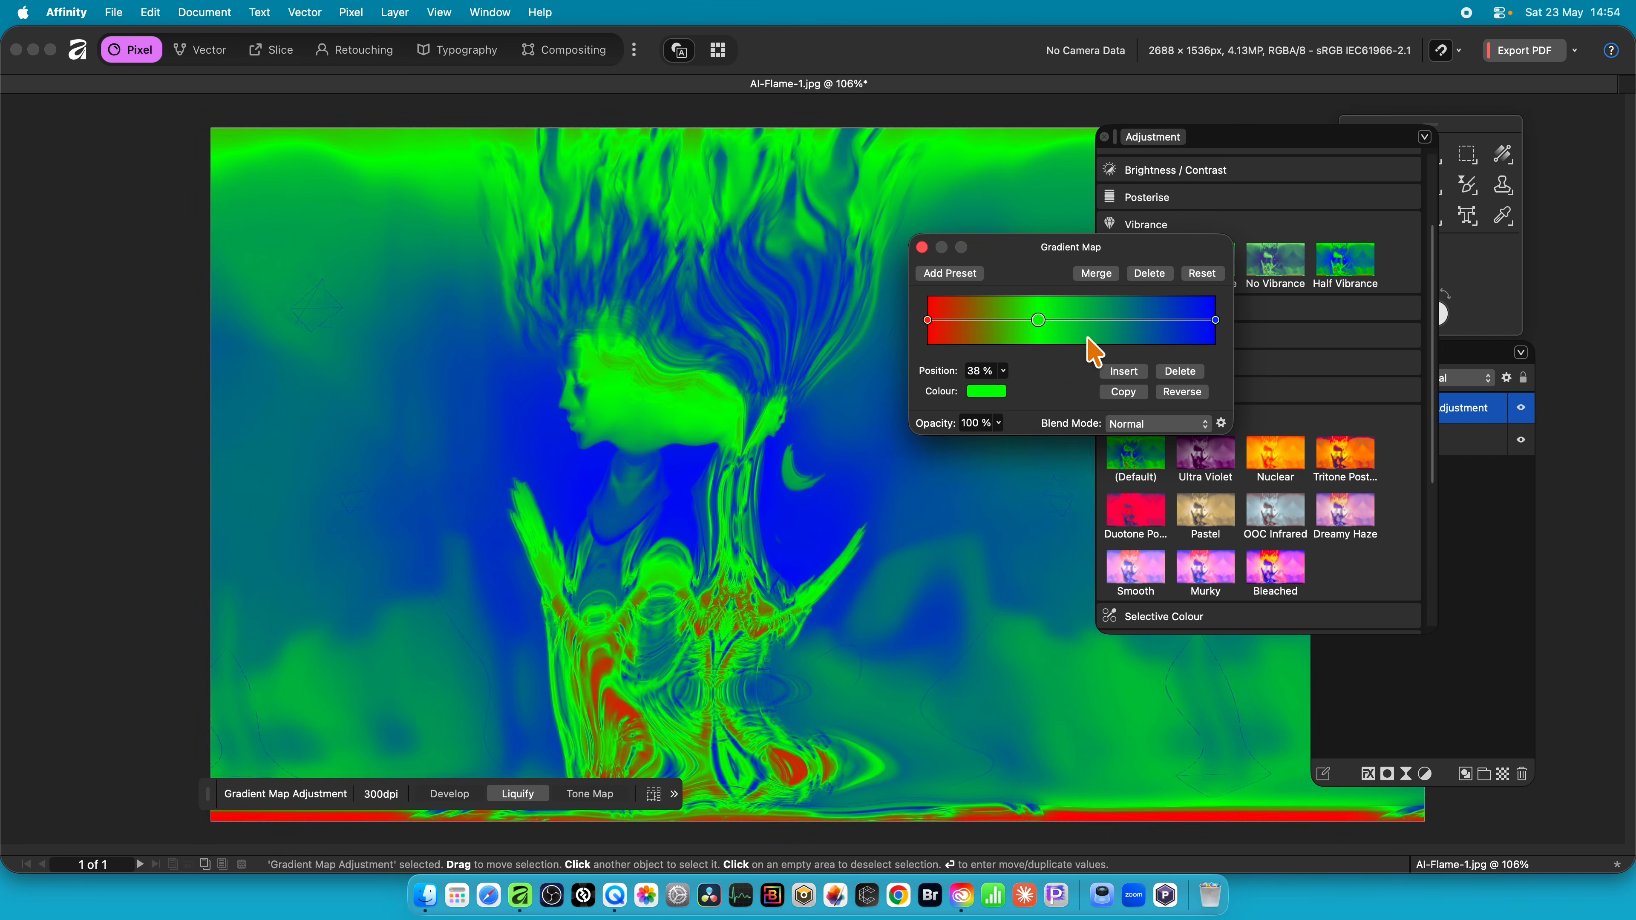
# - Try the Gradient Map presets one after another, from Ultra Violet and Nuclear through Pastel and Smooth to Bleached
pyautogui.click(1203, 471)
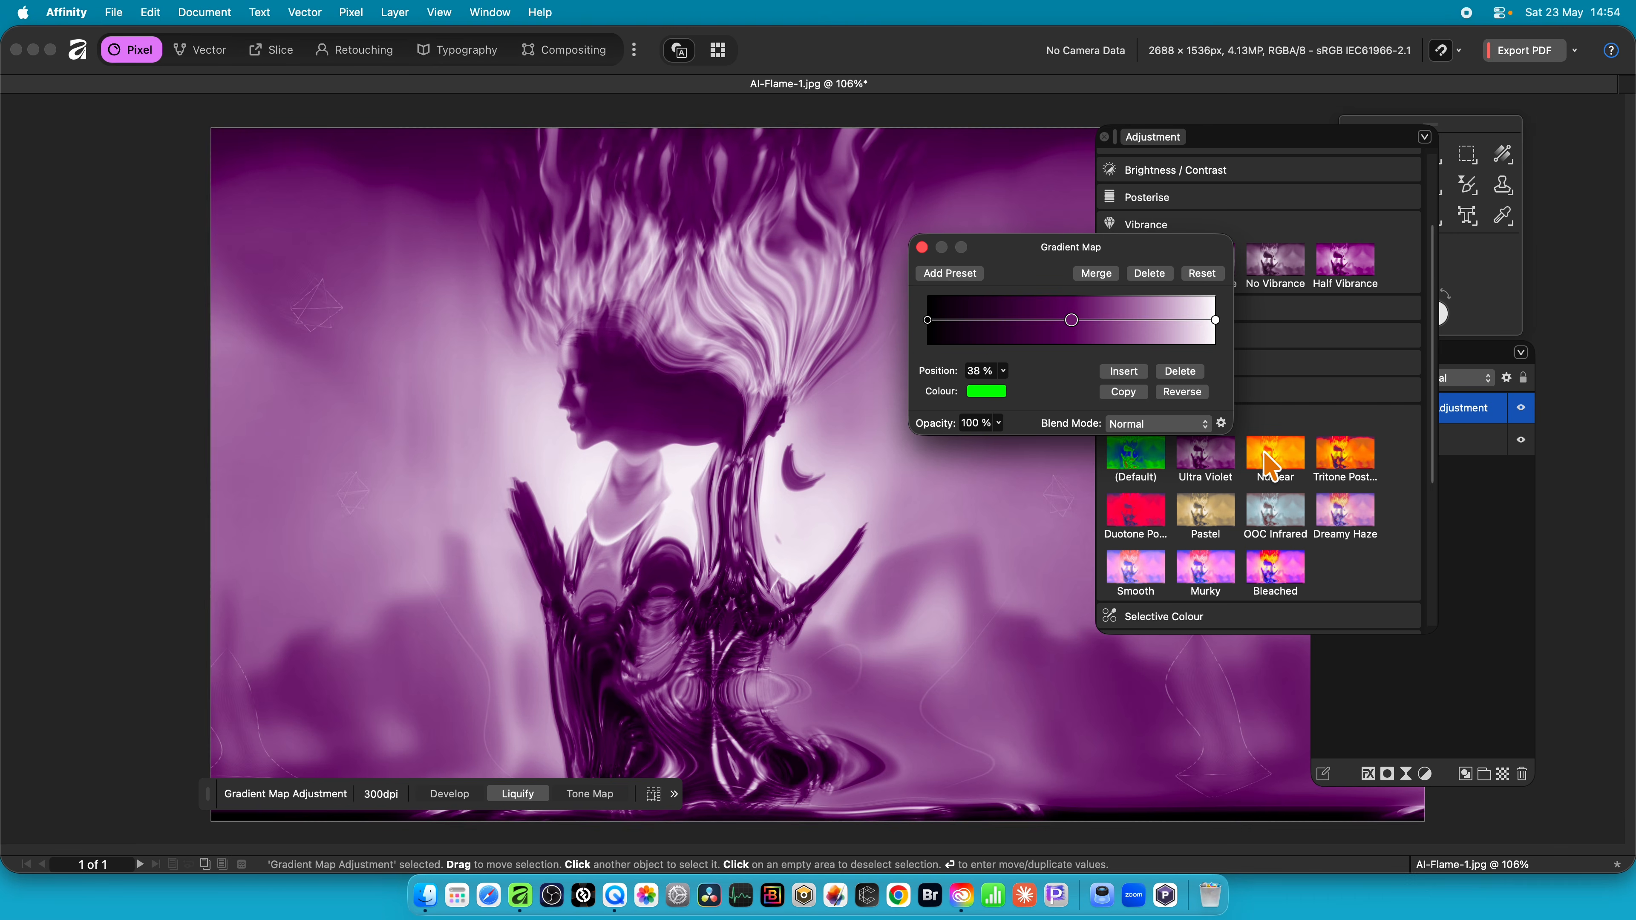
pyautogui.click(1268, 462)
pyautogui.click(1351, 465)
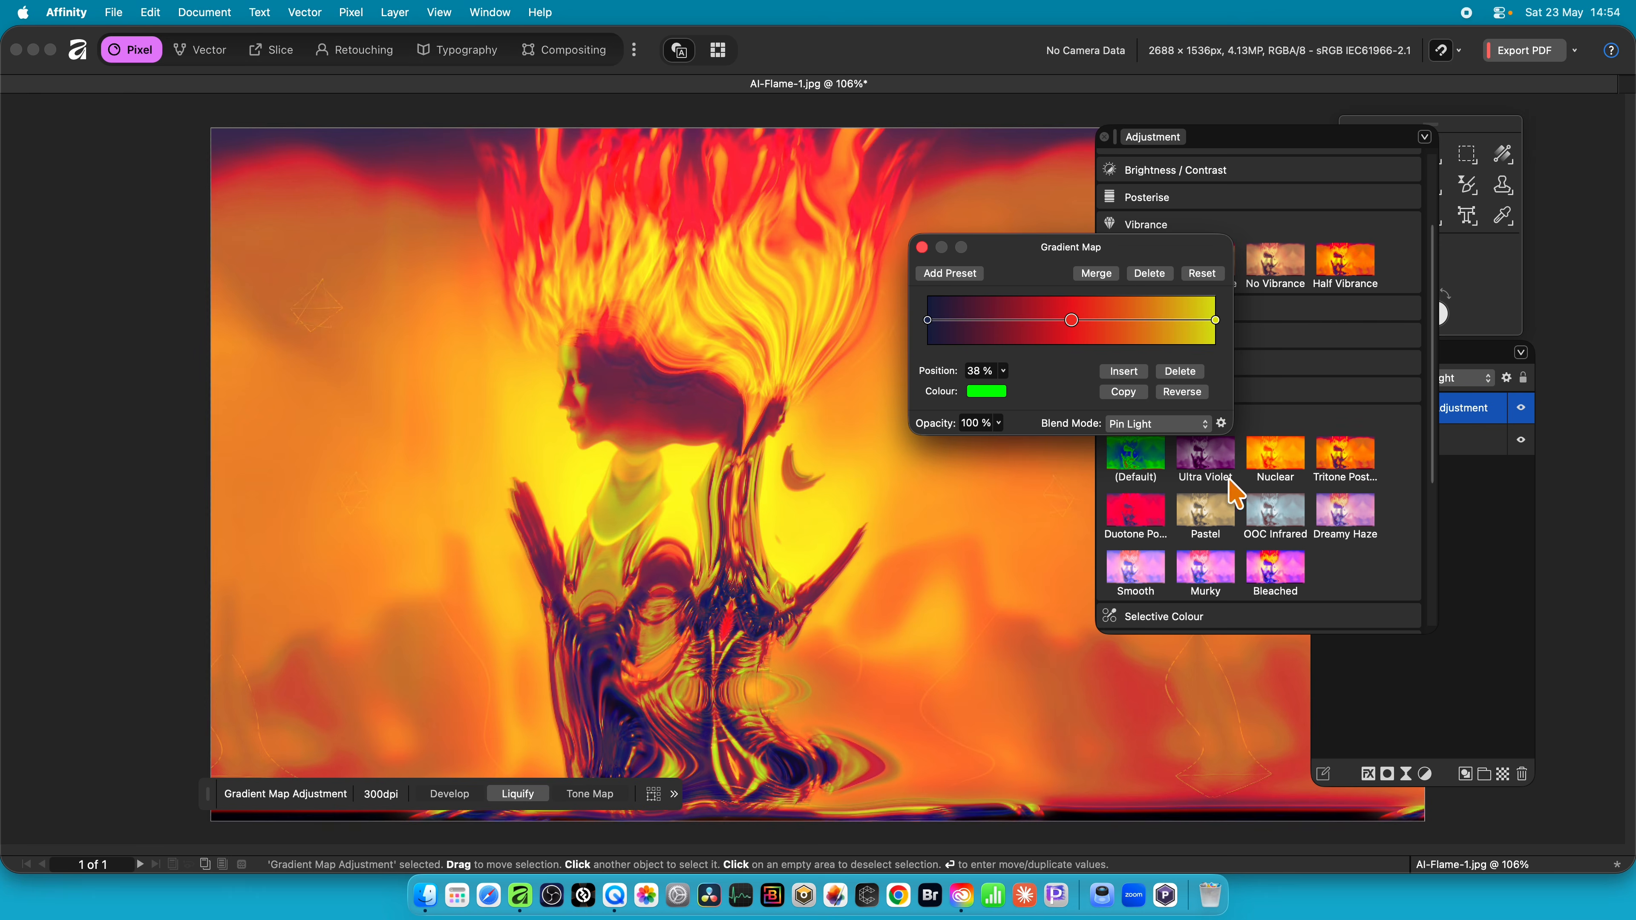
pyautogui.click(1134, 529)
pyautogui.click(1198, 526)
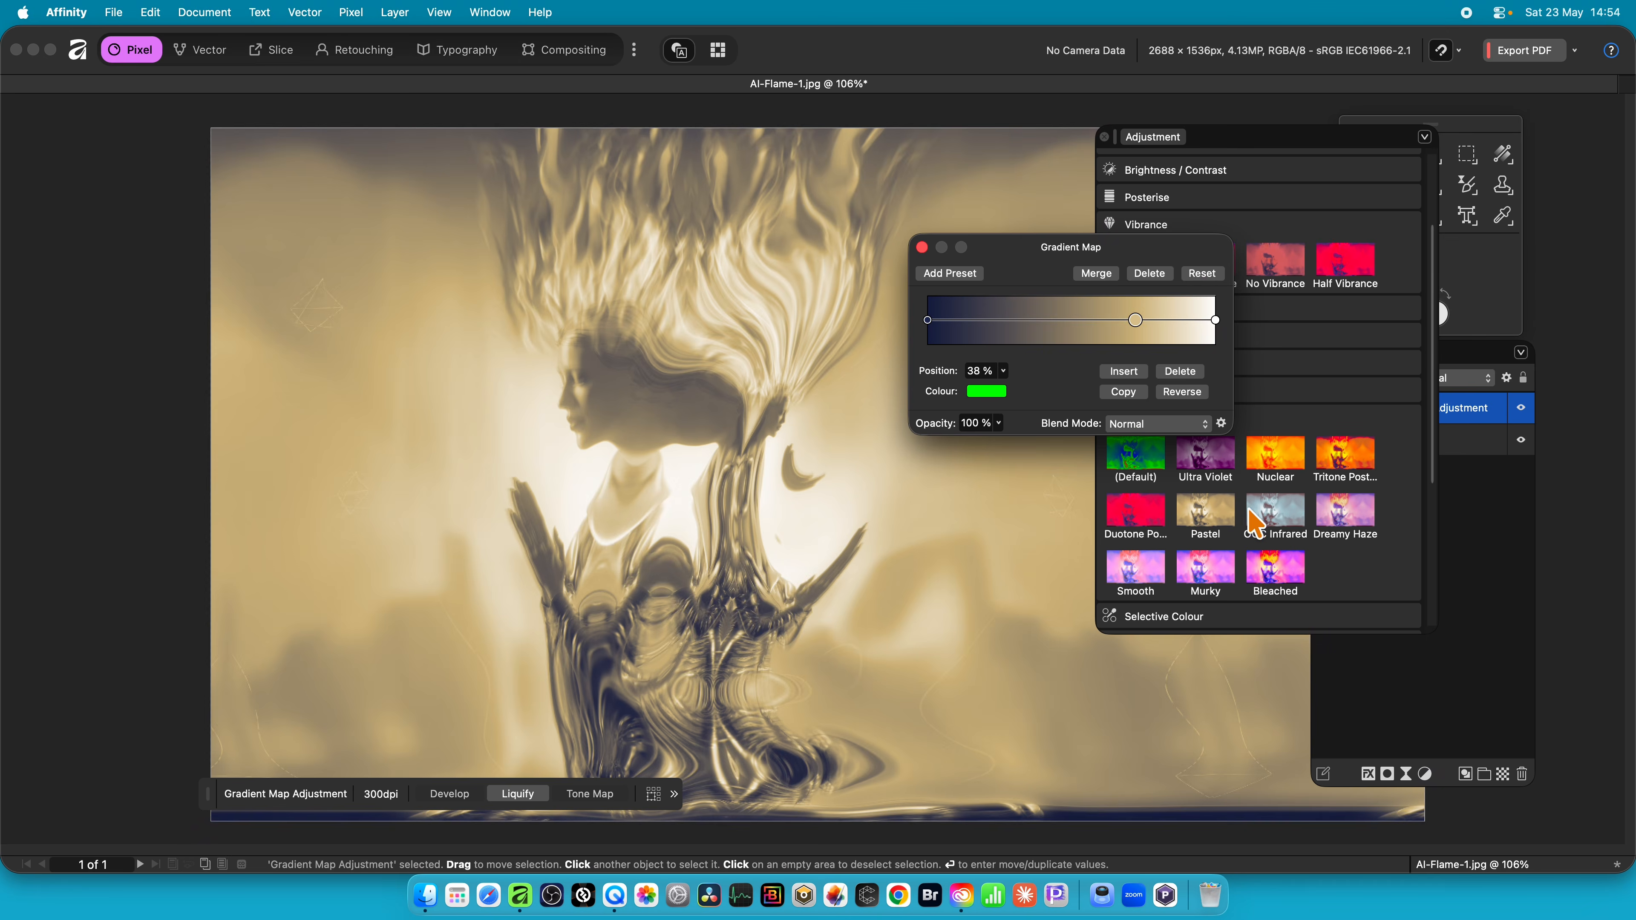
pyautogui.click(1272, 519)
pyautogui.click(1332, 521)
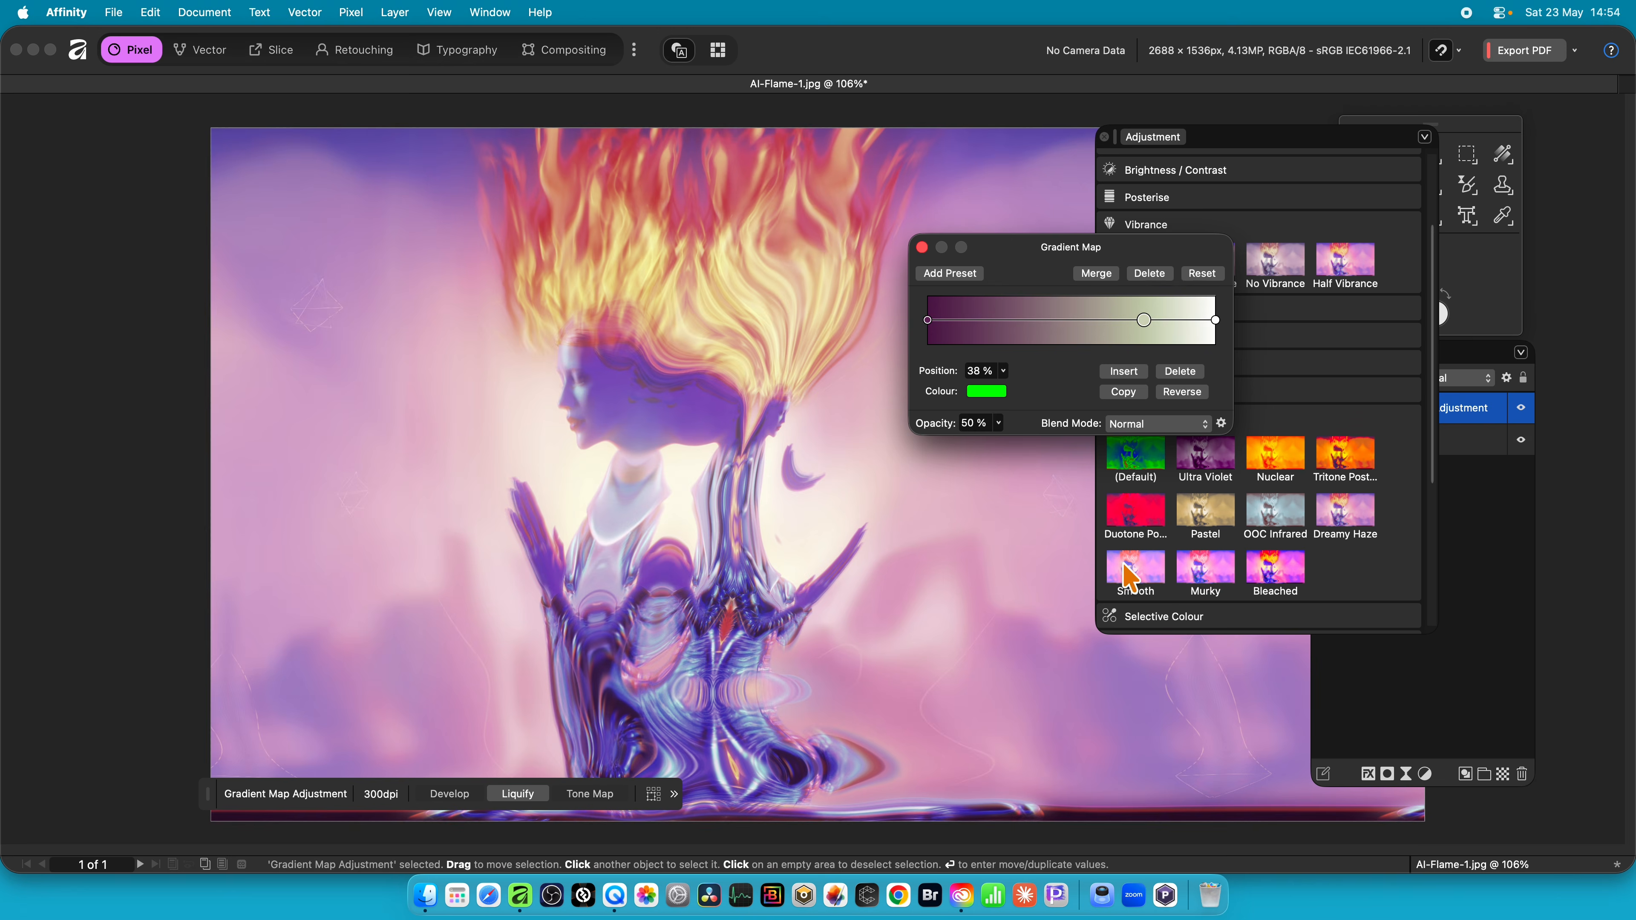
pyautogui.click(1126, 576)
pyautogui.click(1206, 567)
pyautogui.click(1274, 567)
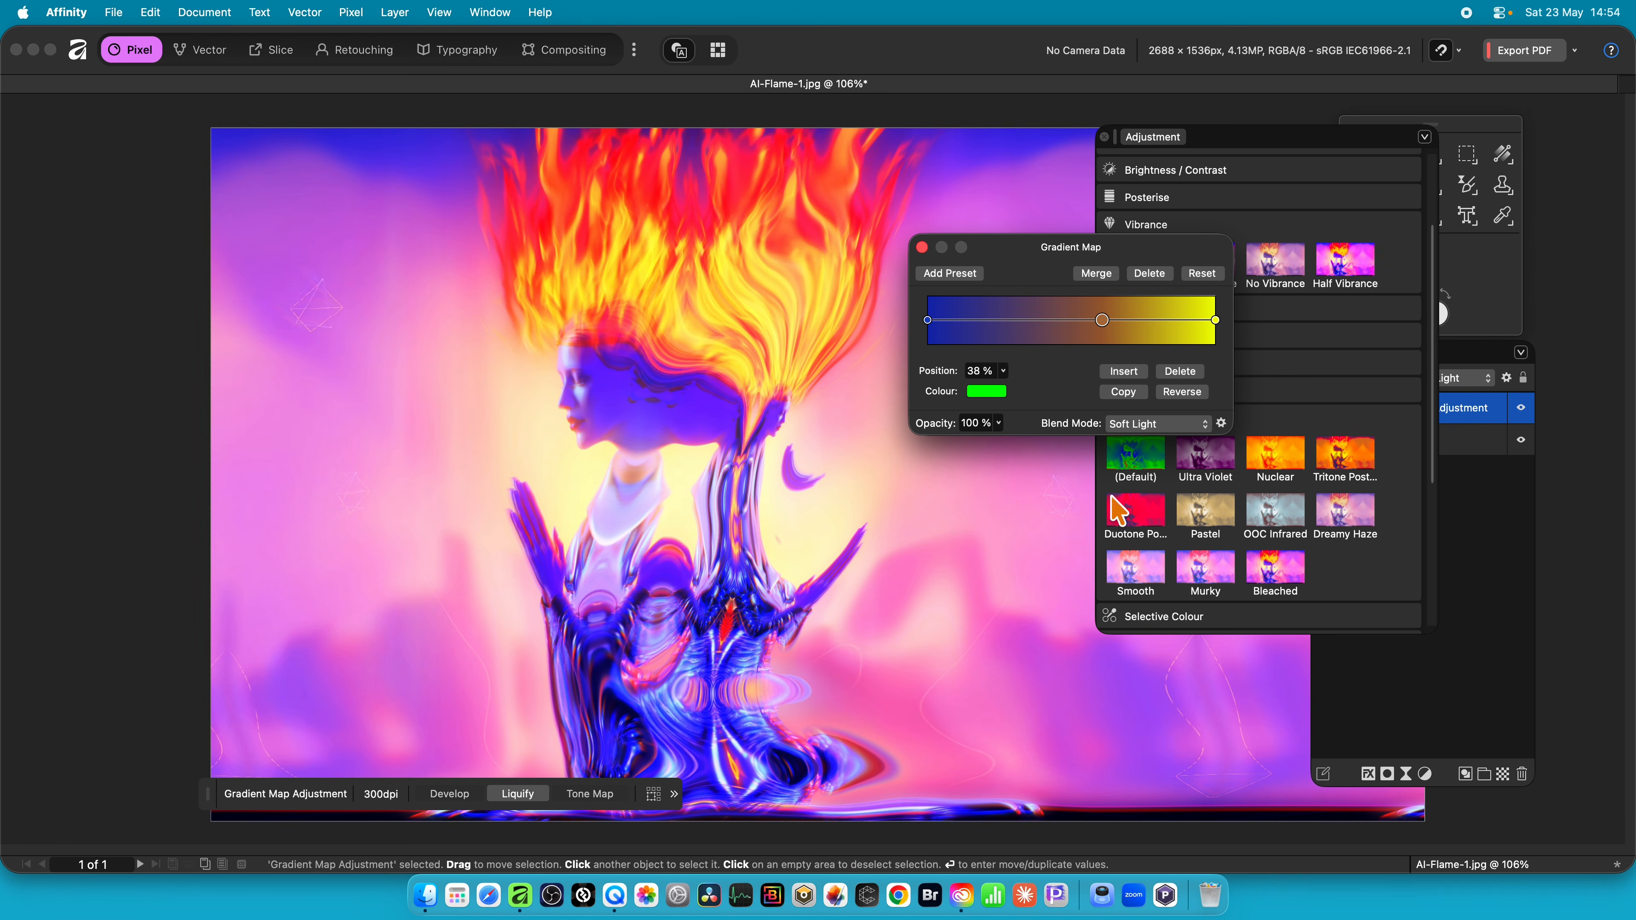
# - Apply the Tritone gradient preset, shift its red stop towards yellow, and add another stop at 46 % on the dark side
pyautogui.click(1353, 464)
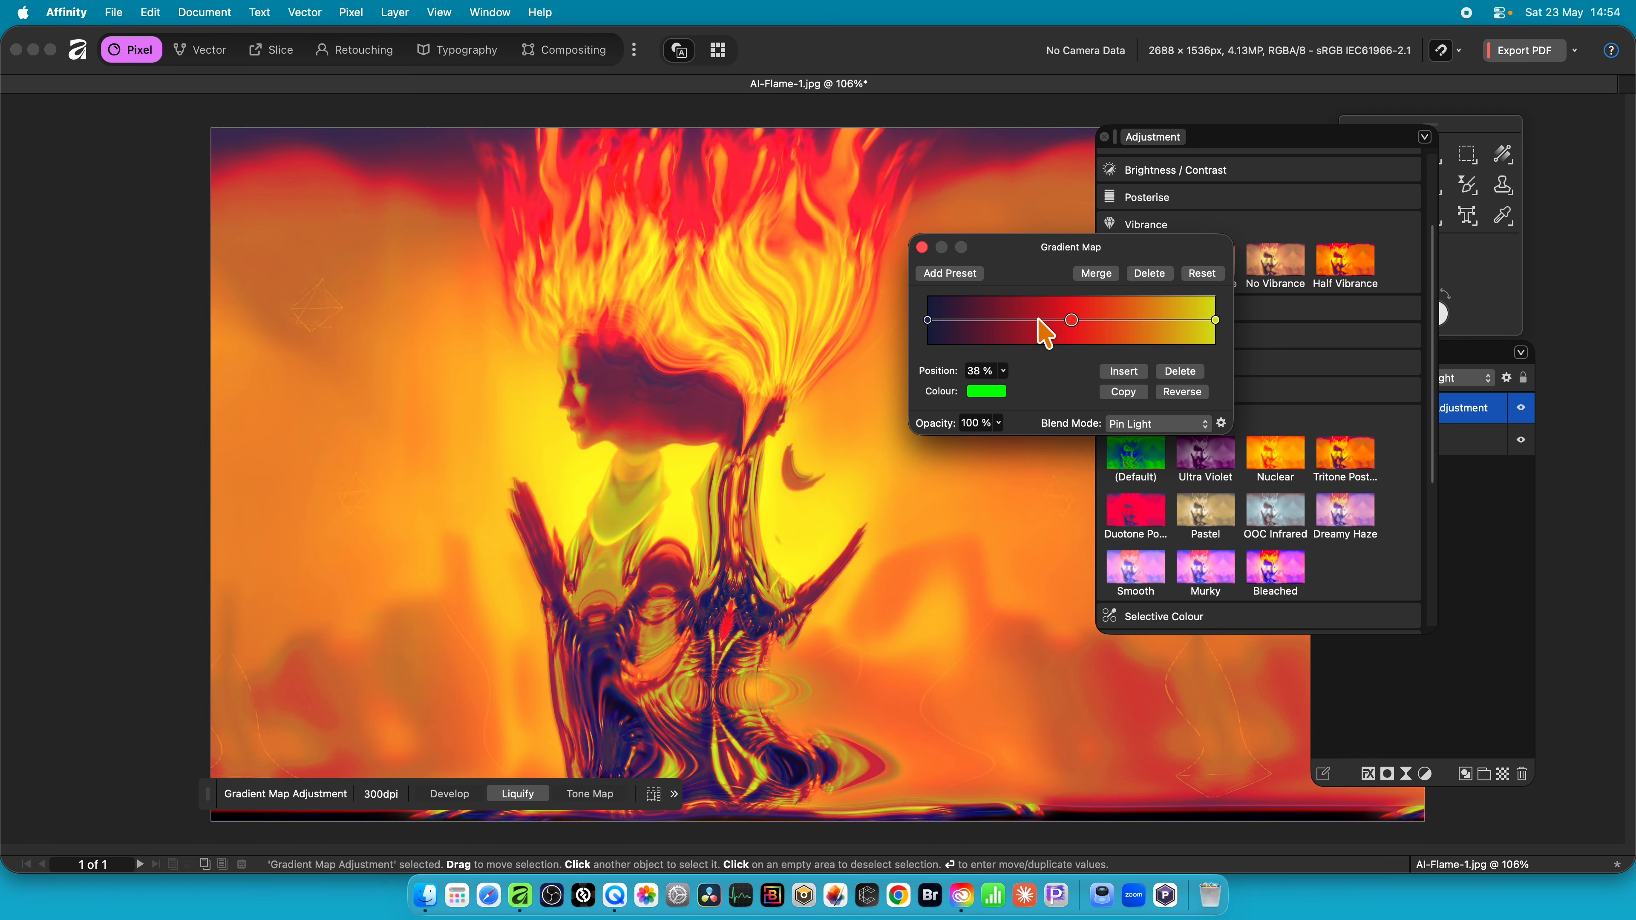
pyautogui.moveTo(1068, 323); pyautogui.dragTo(1121, 334)
pyautogui.click(1051, 320)
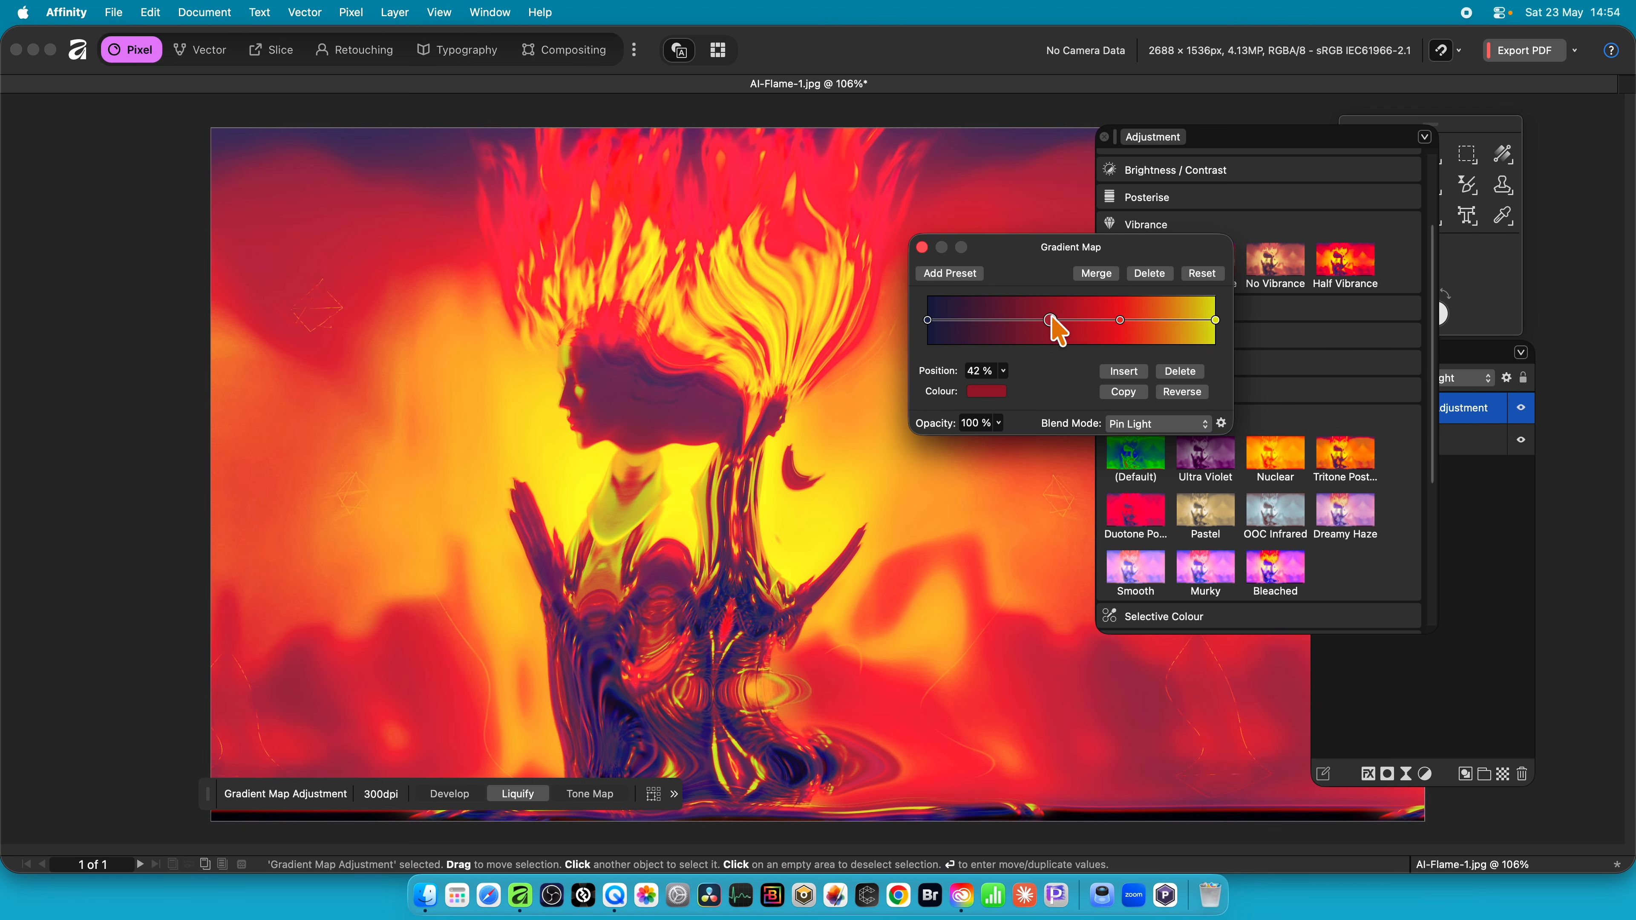
pyautogui.moveTo(1053, 319); pyautogui.dragTo(1058, 320)
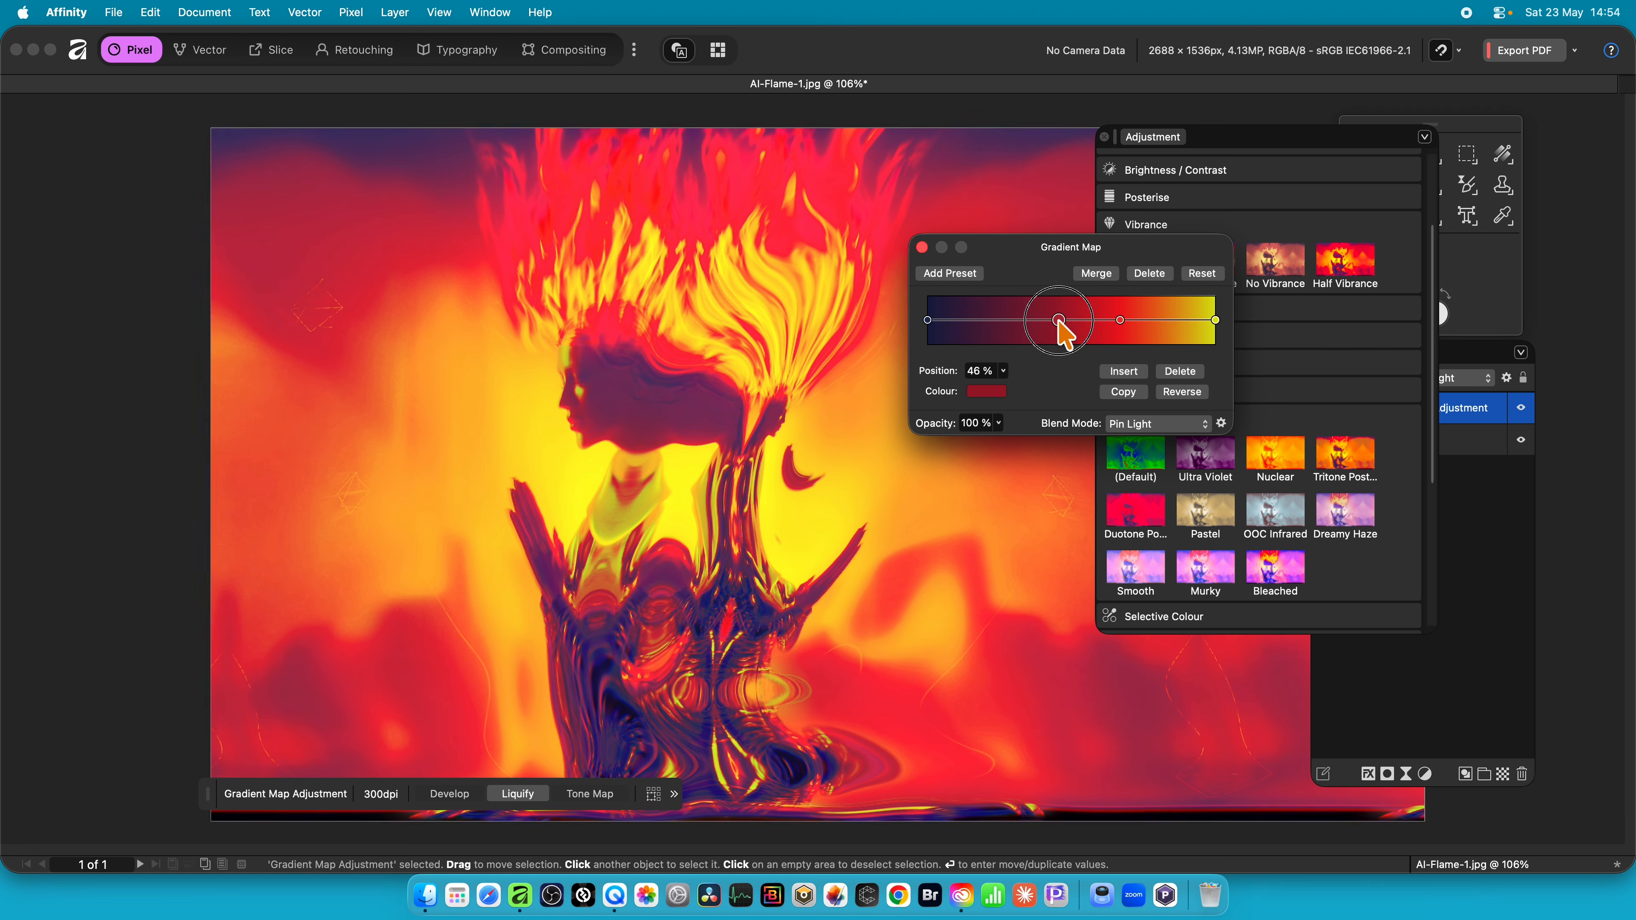
# - Recolour the added gradient stop light green and move the red stop to 75 %
pyautogui.click(986, 392)
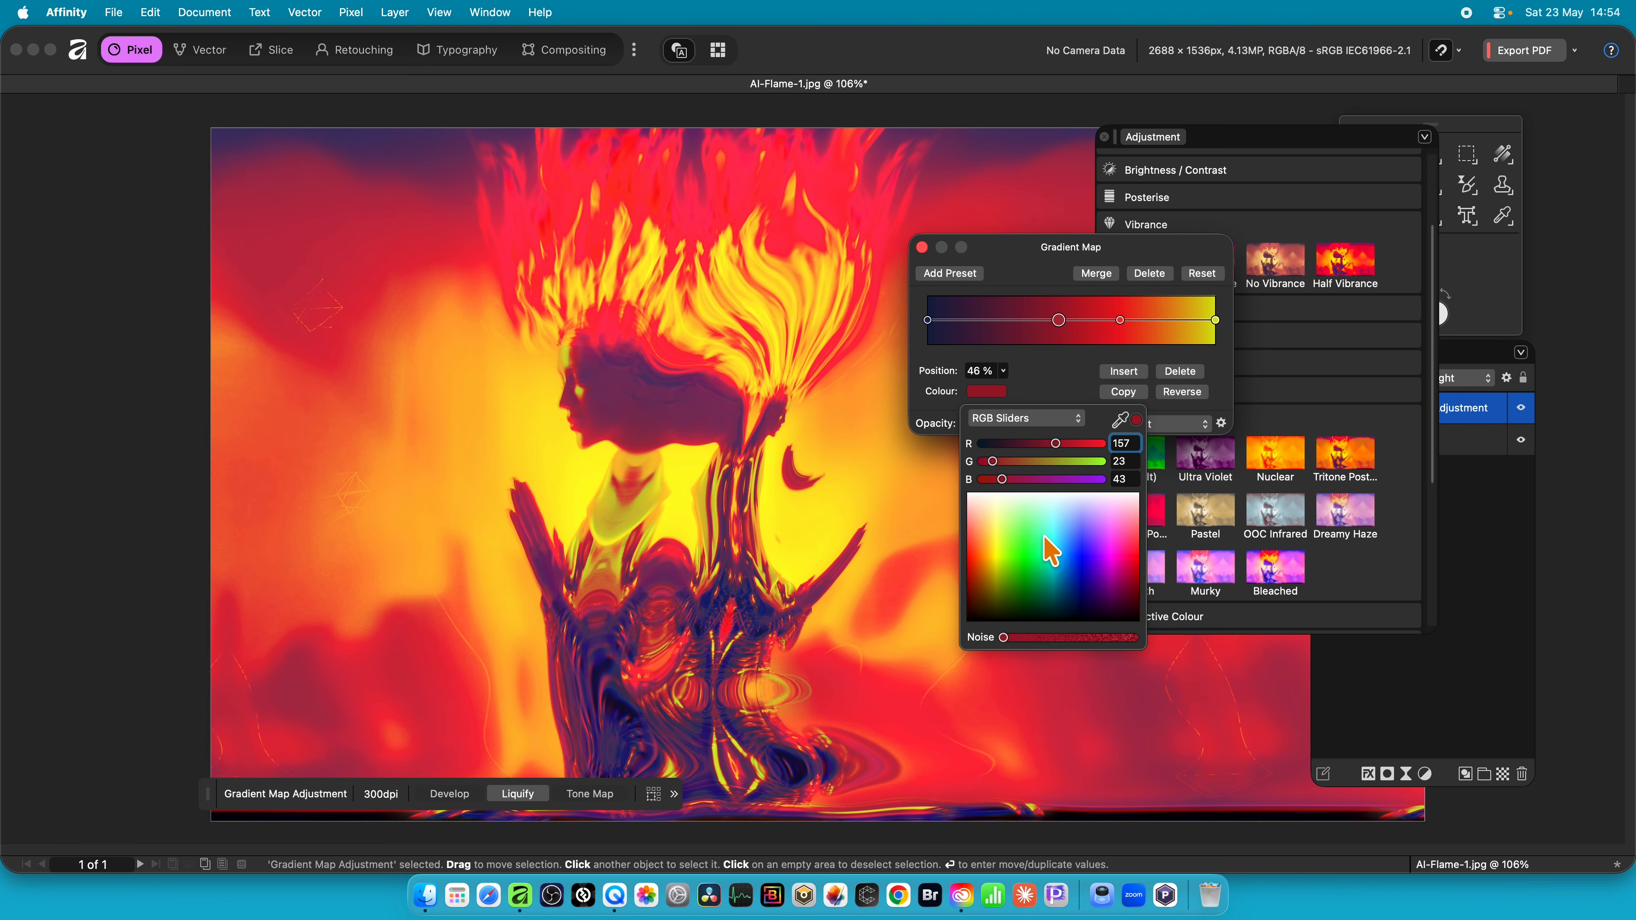
pyautogui.moveTo(988, 543); pyautogui.dragTo(1015, 513)
pyautogui.moveTo(1057, 333); pyautogui.dragTo(1145, 324)
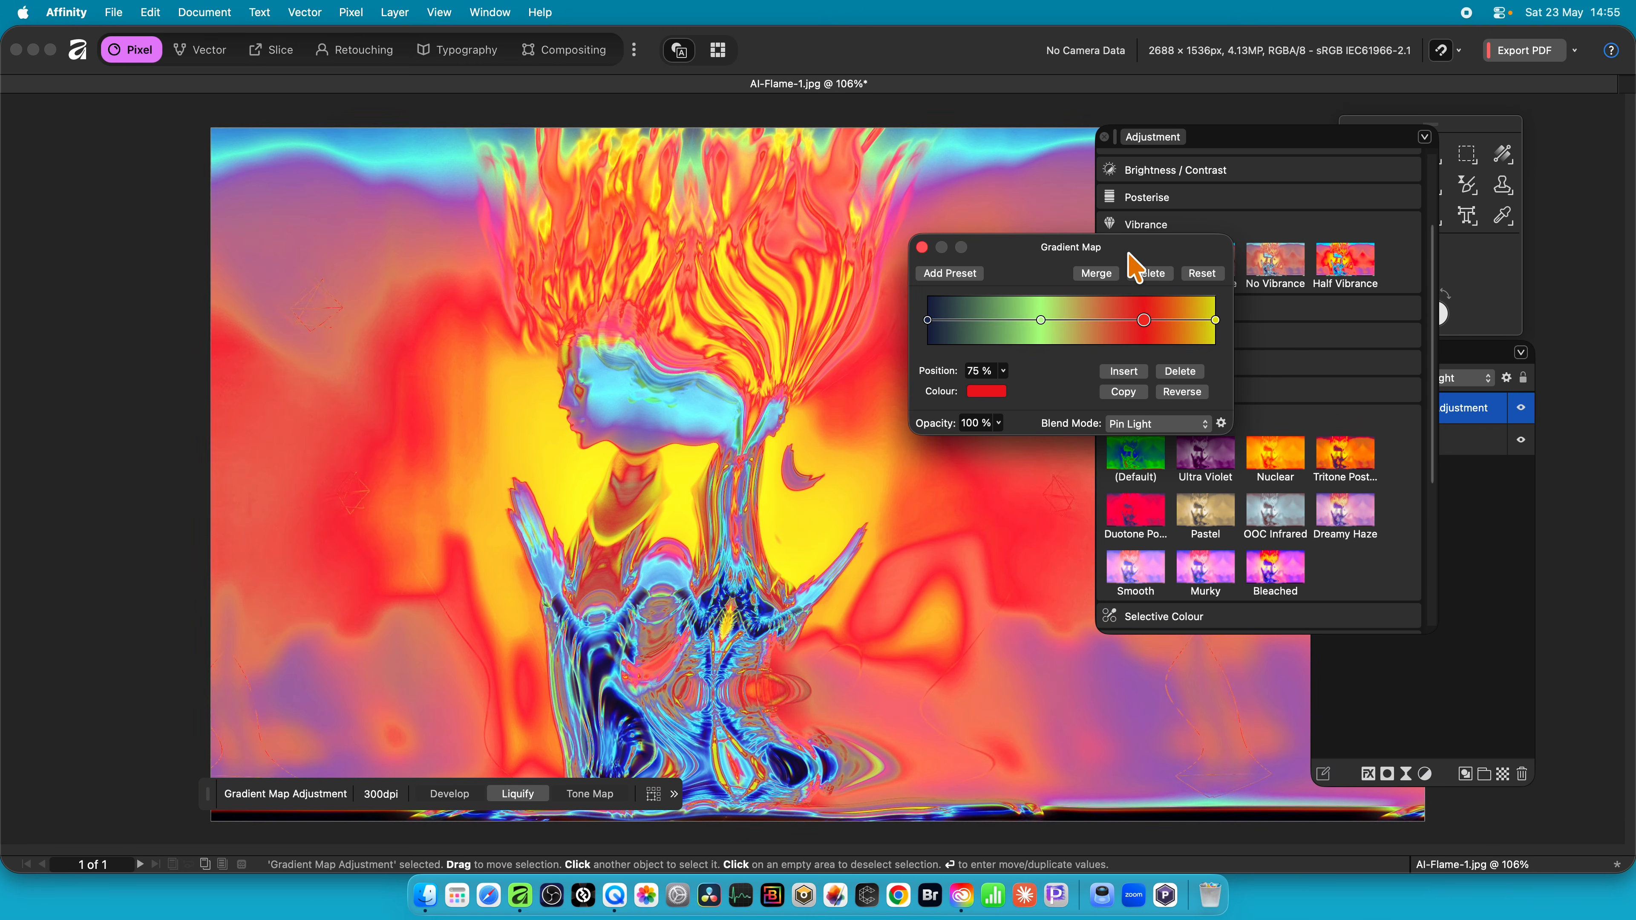
# - Save the customised gradient map as a preset named "Psych 2" and set the adjustment's blend mode to Colour Burn
pyautogui.click(956, 278)
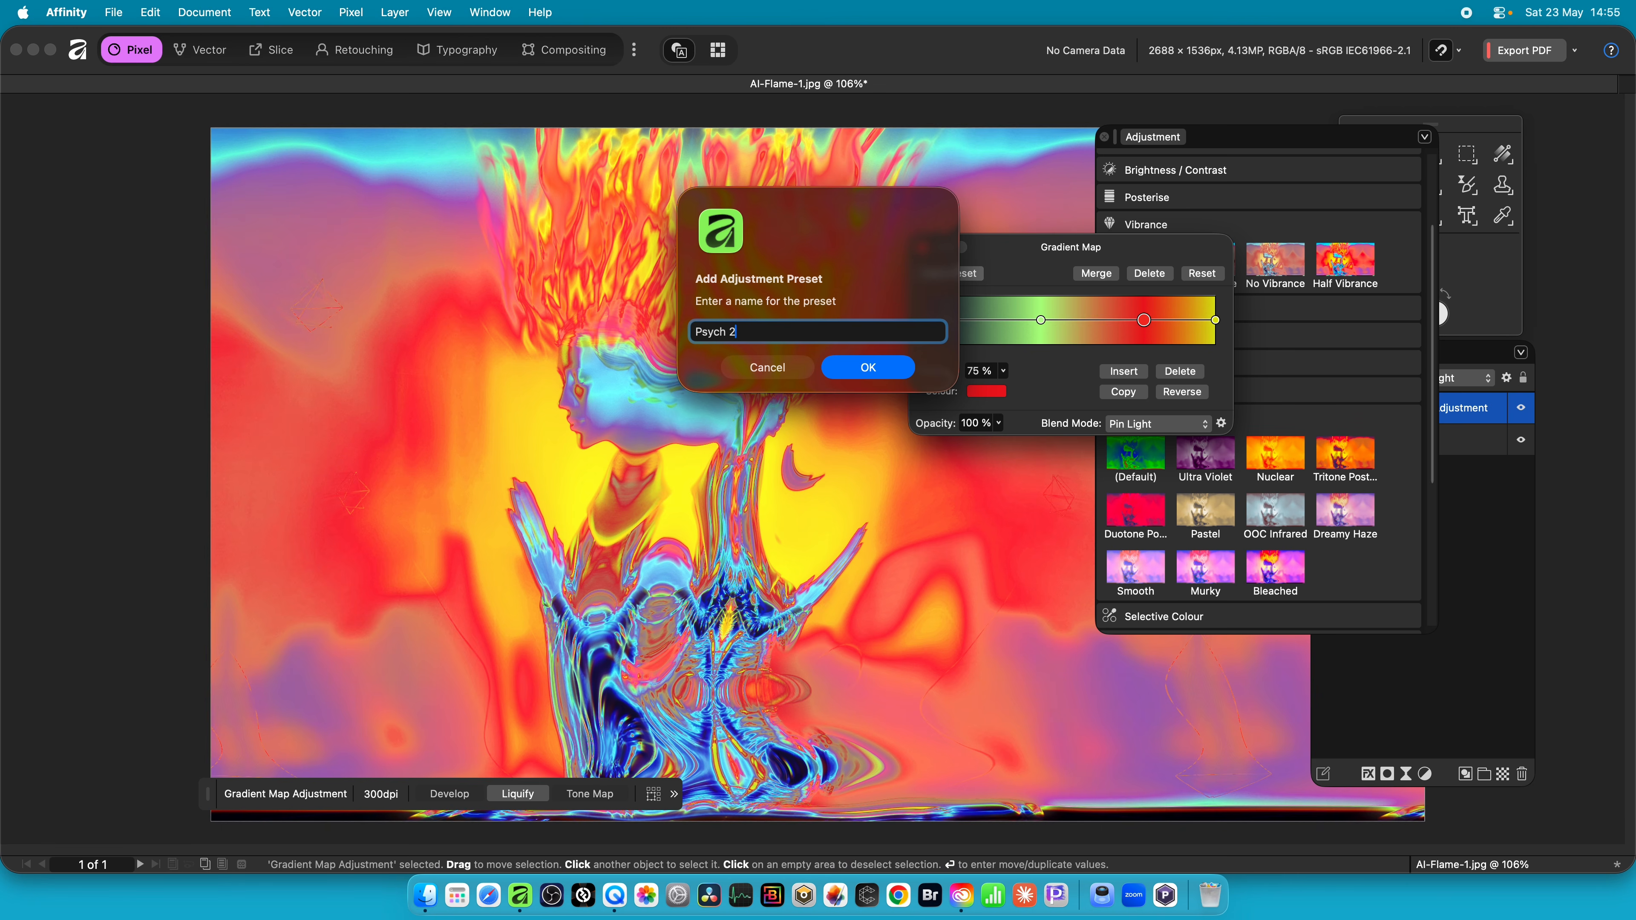
pyautogui.click(870, 376)
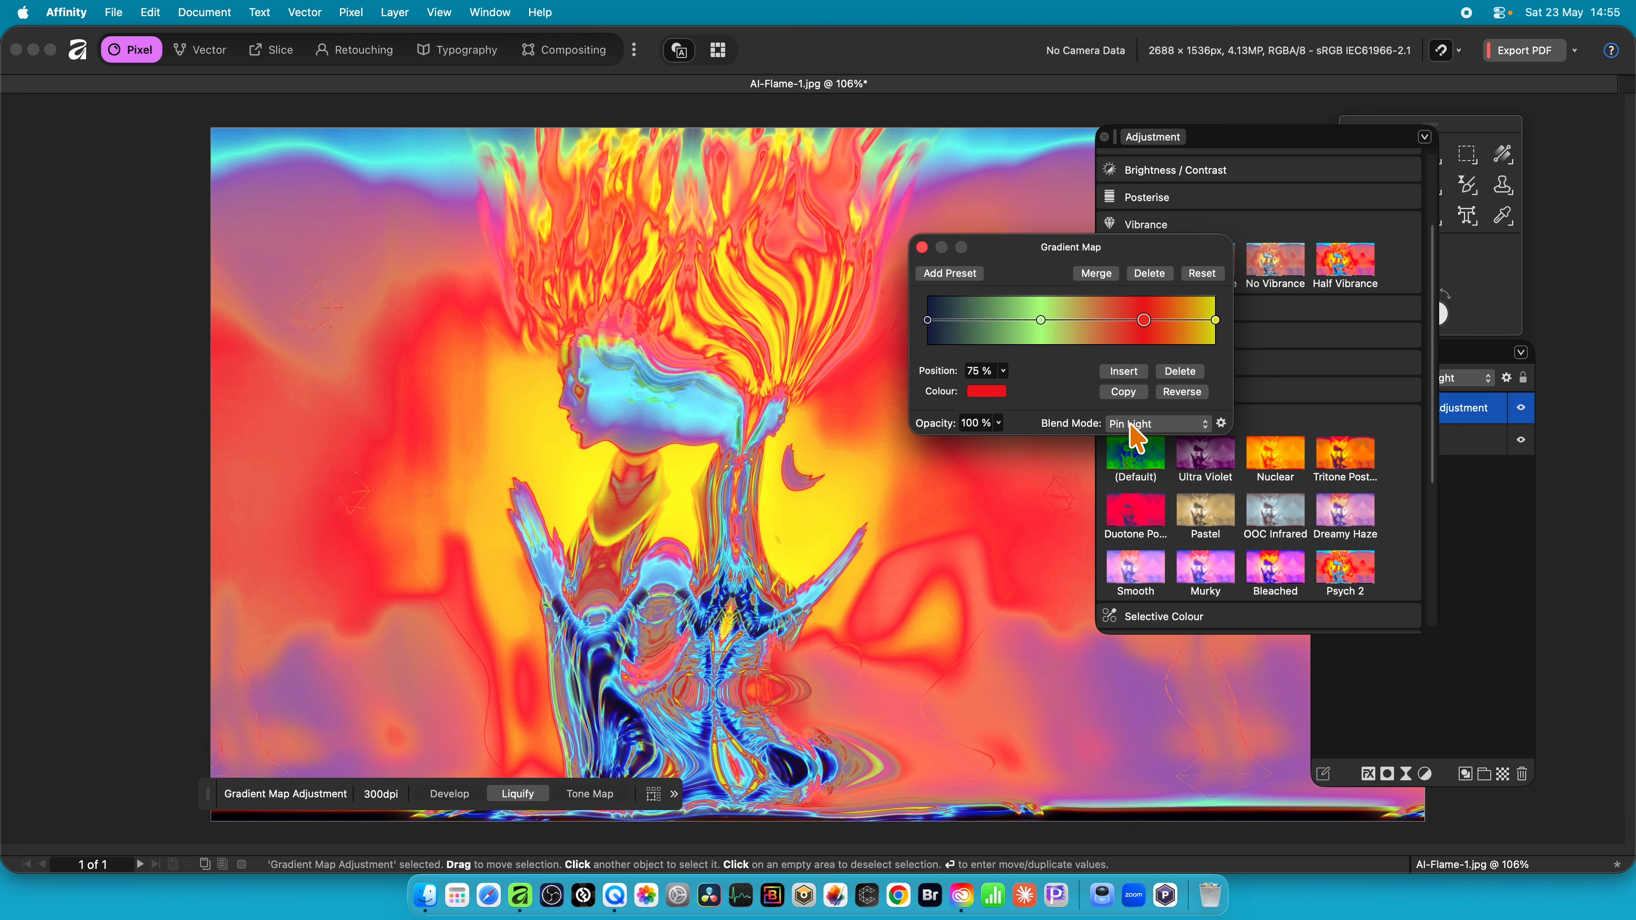
pyautogui.click(1166, 423)
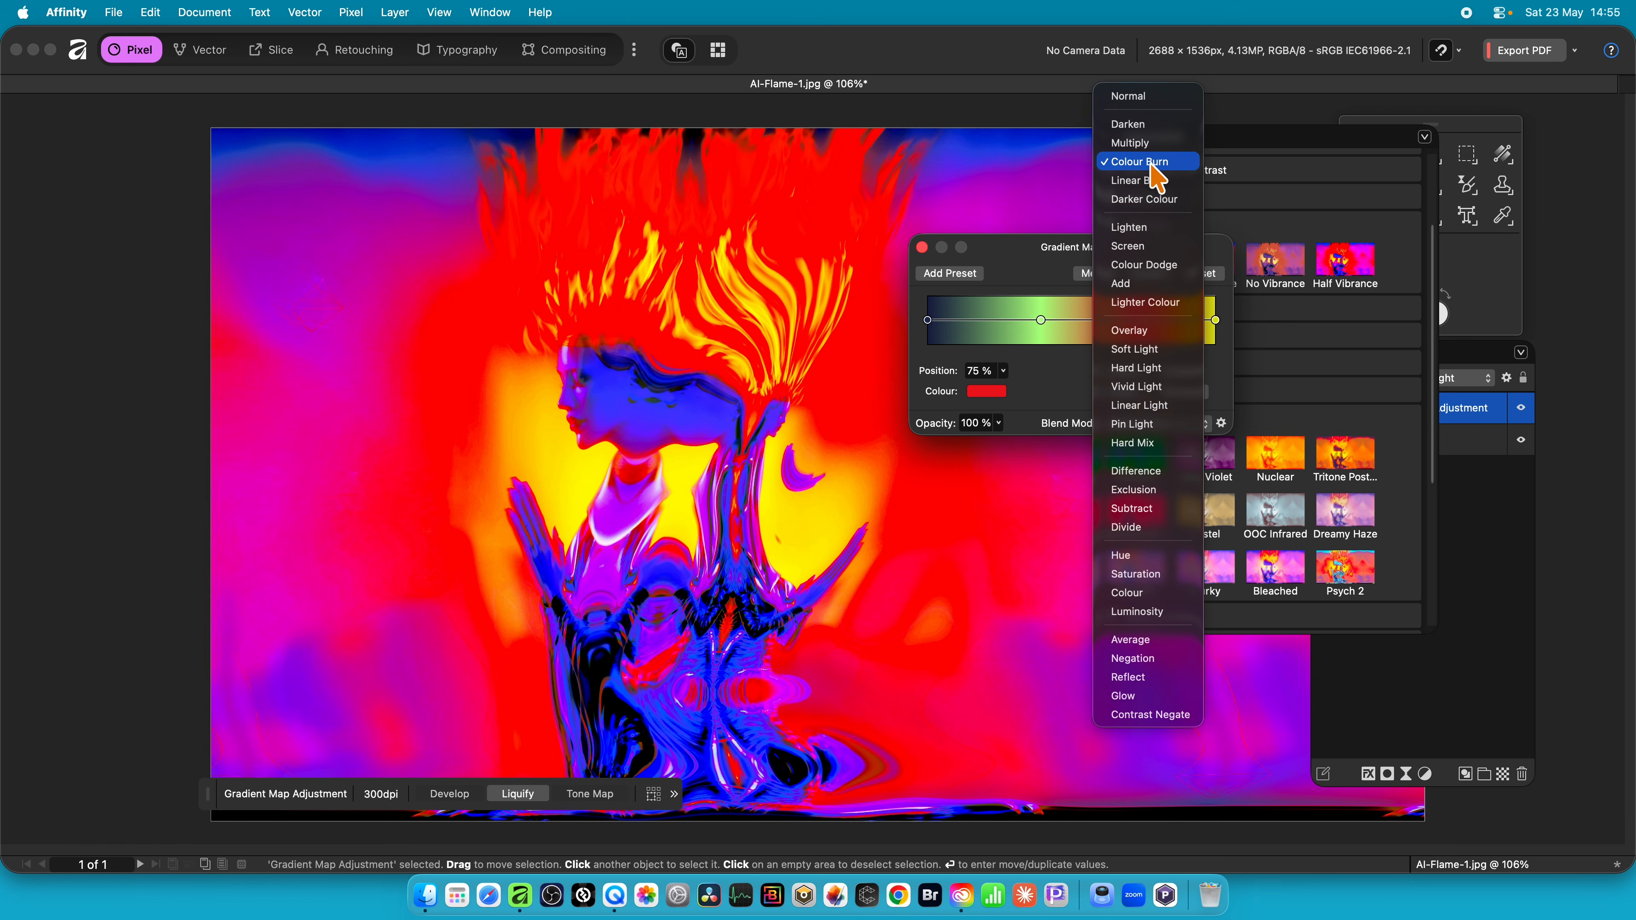
pyautogui.click(1152, 164)
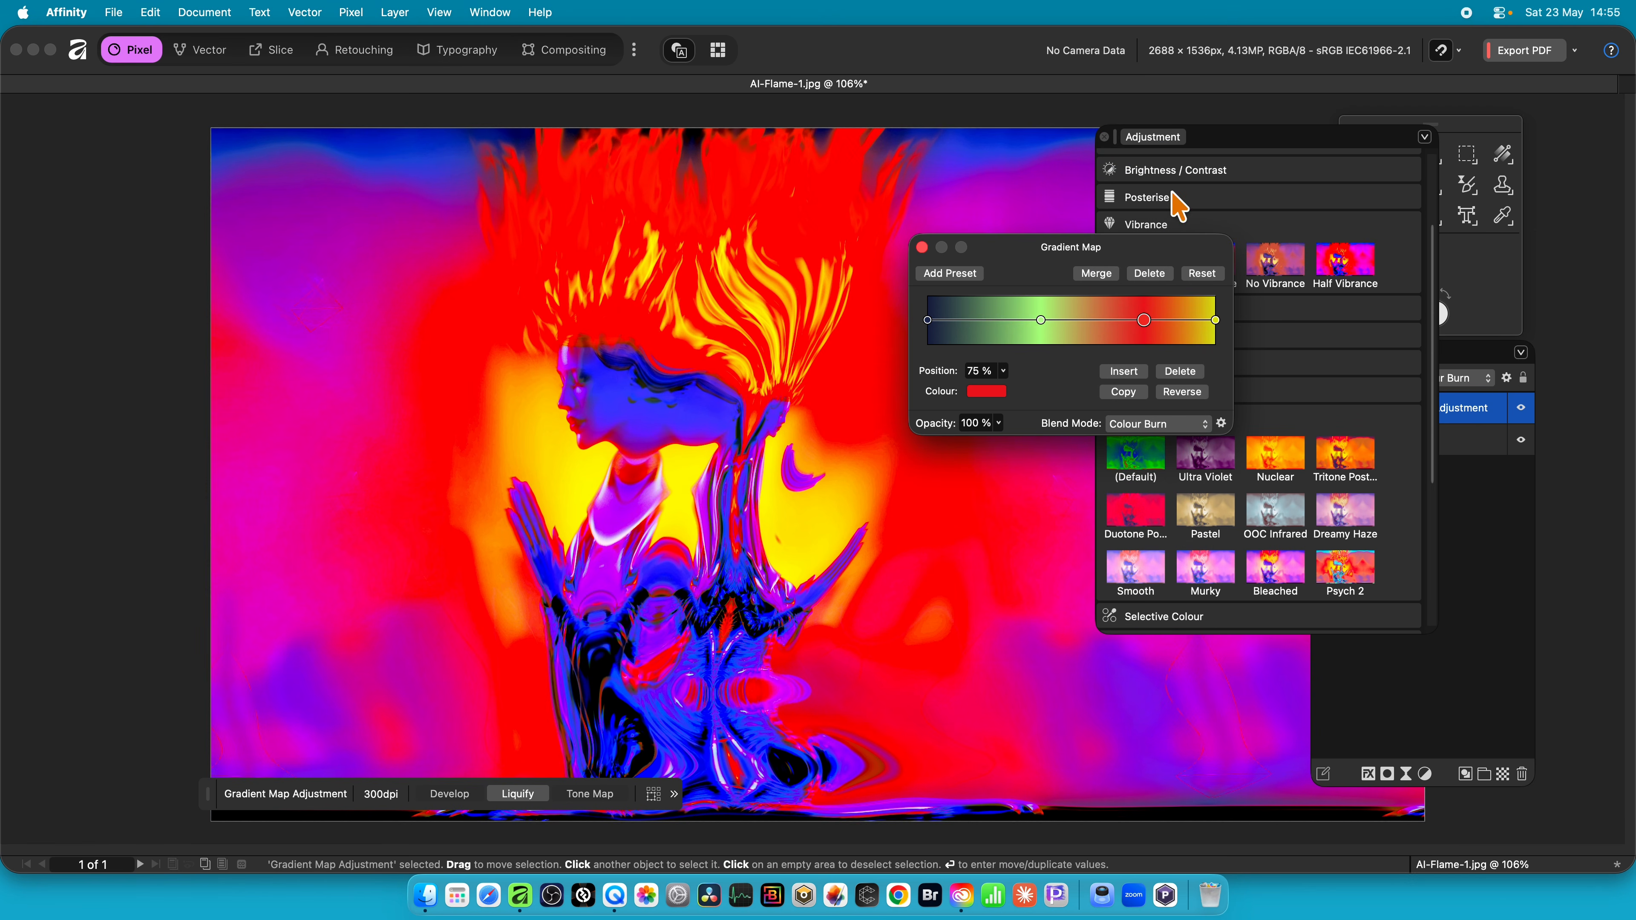
pyautogui.click(922, 246)
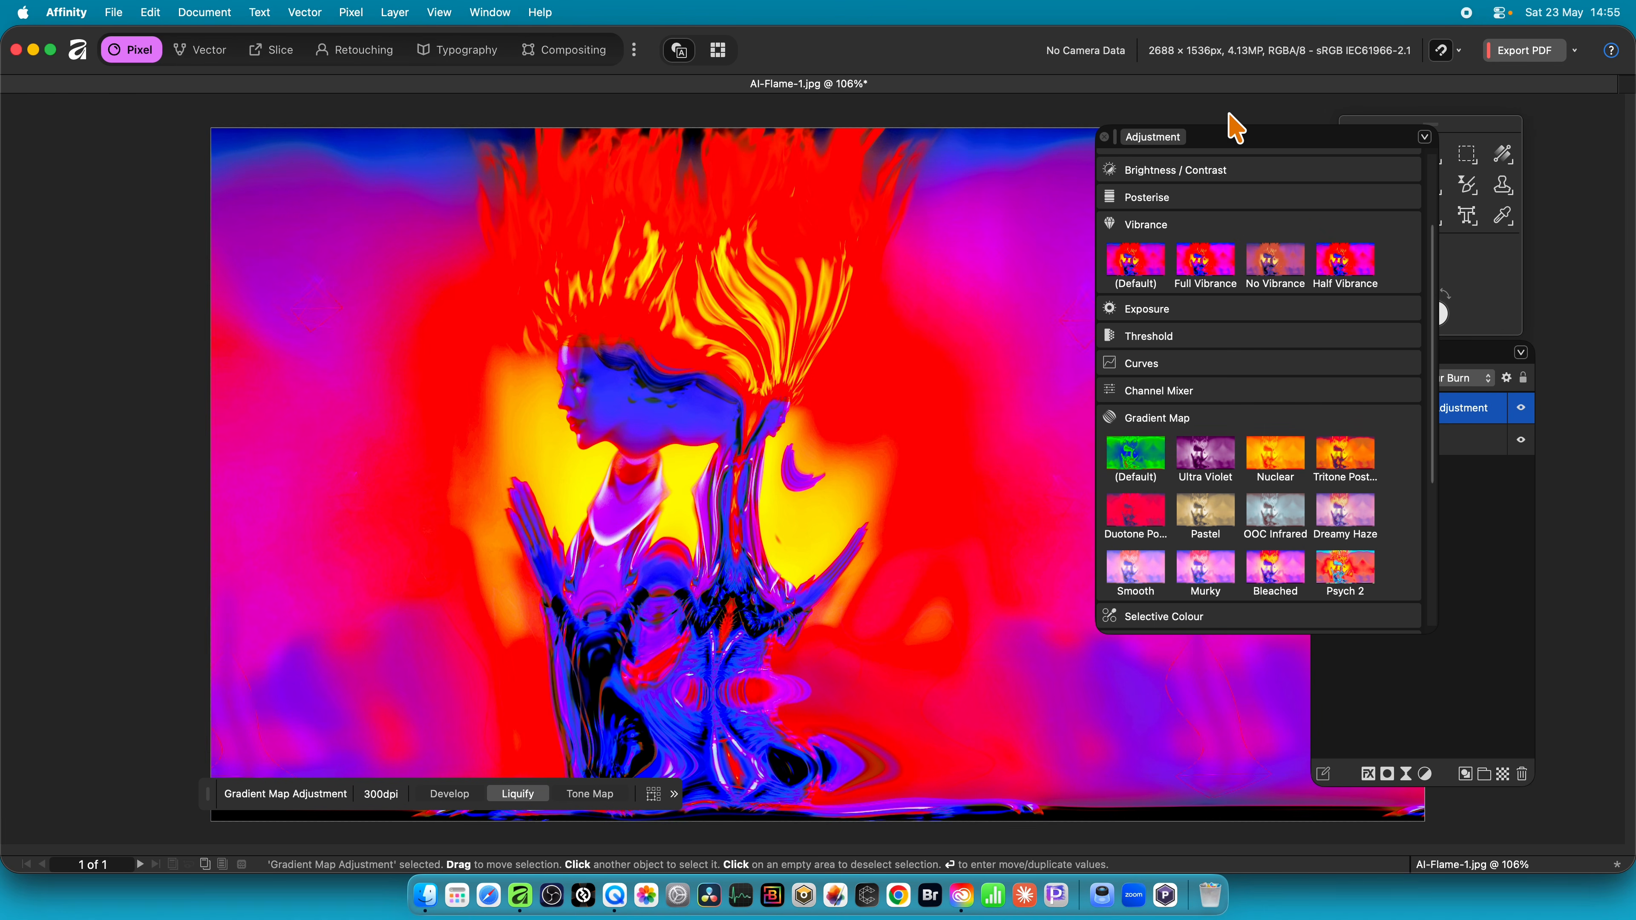
# - Duplicate the Gradient Map adjustment layer above the Background
pyautogui.click(1462, 470)
pyautogui.click(1433, 408)
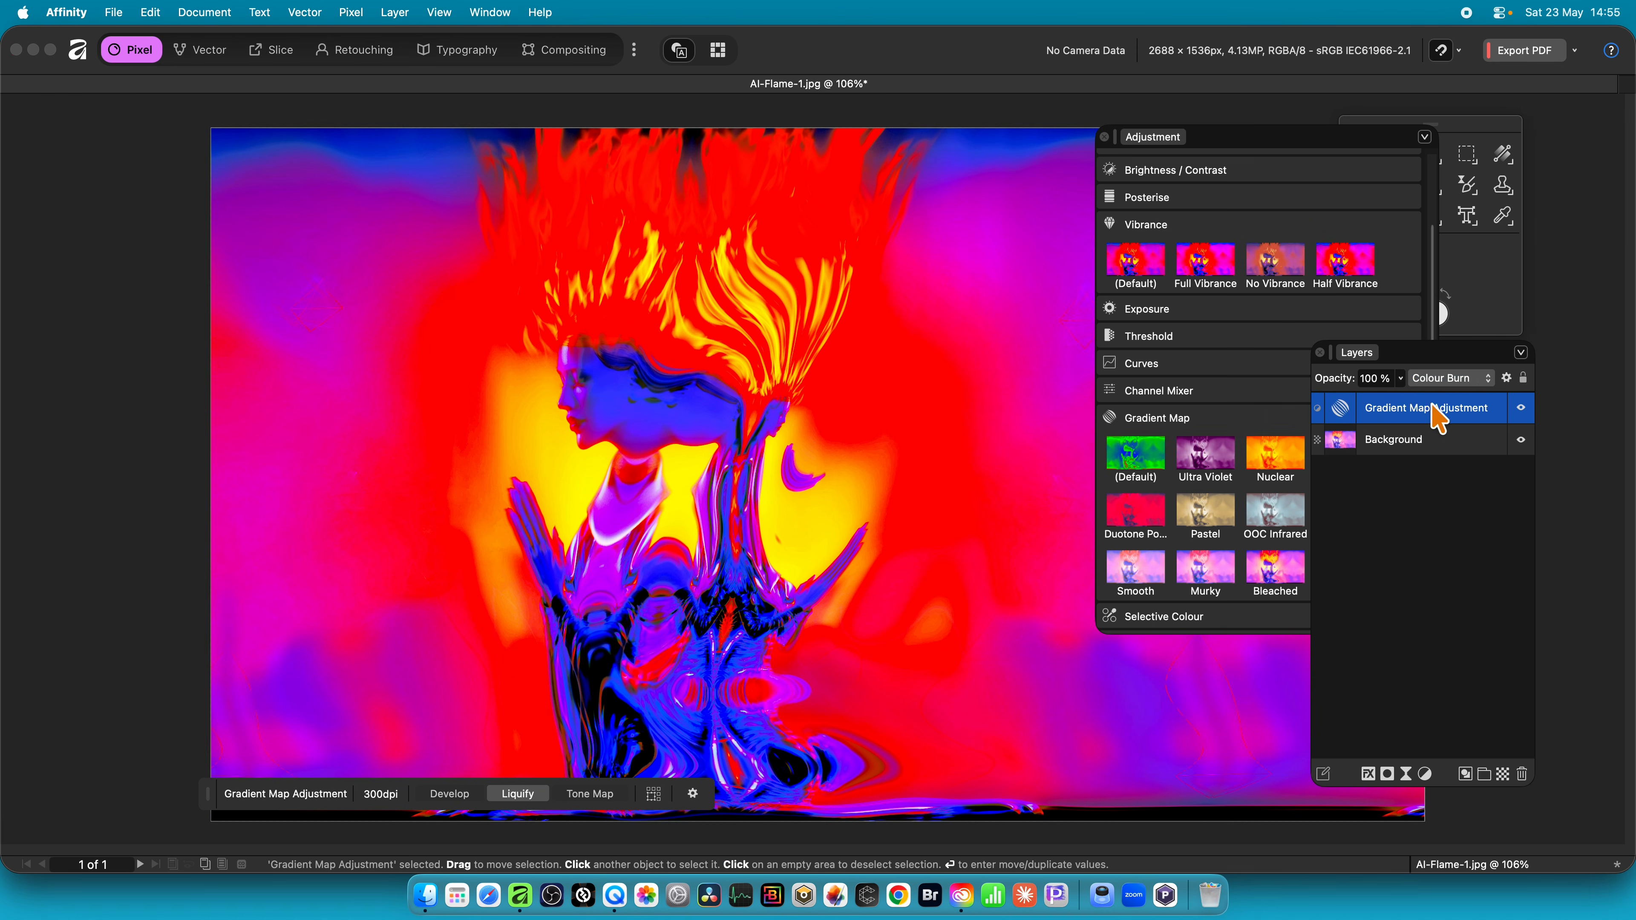
pyautogui.moveTo(1423, 358); pyautogui.dragTo(1367, 353)
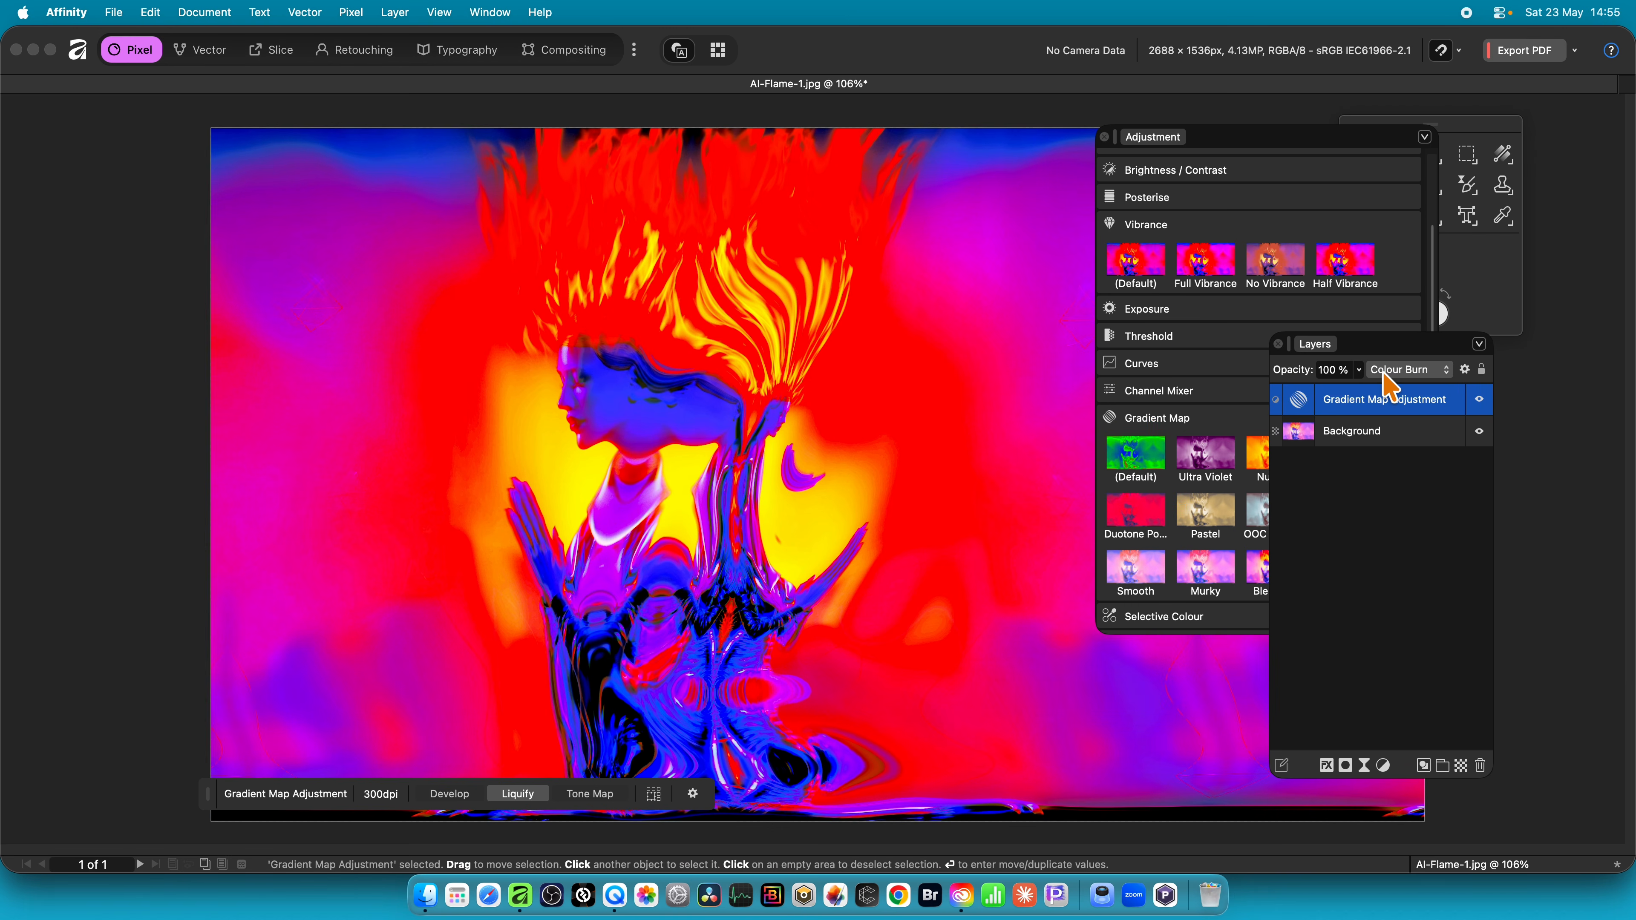
pyautogui.rightClick(1364, 416)
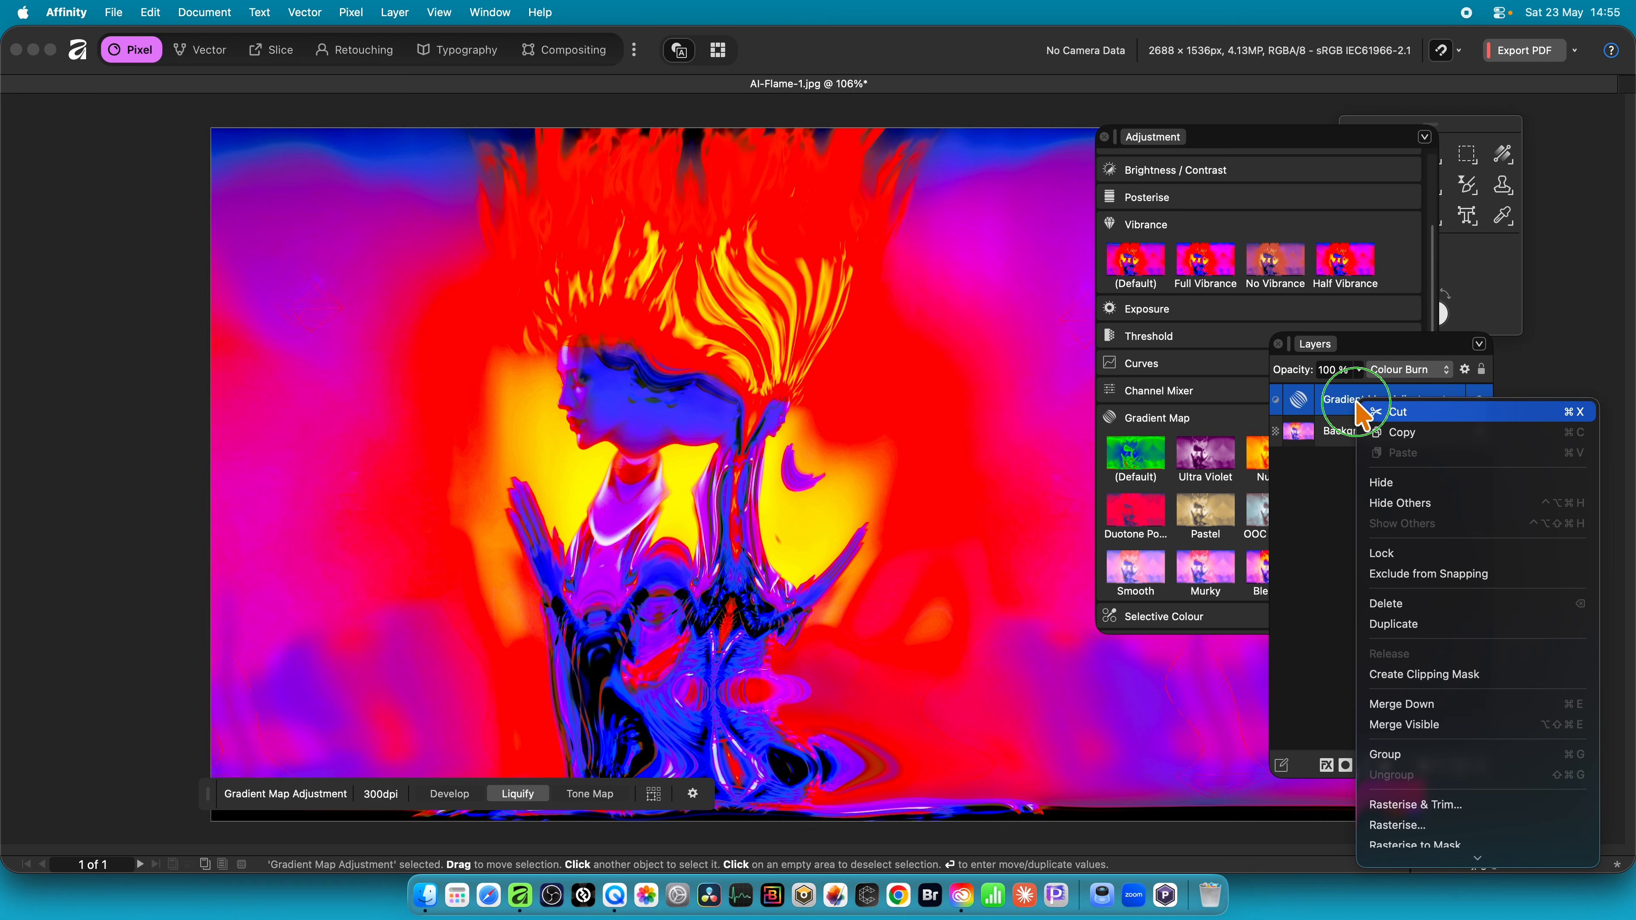
pyautogui.click(1395, 625)
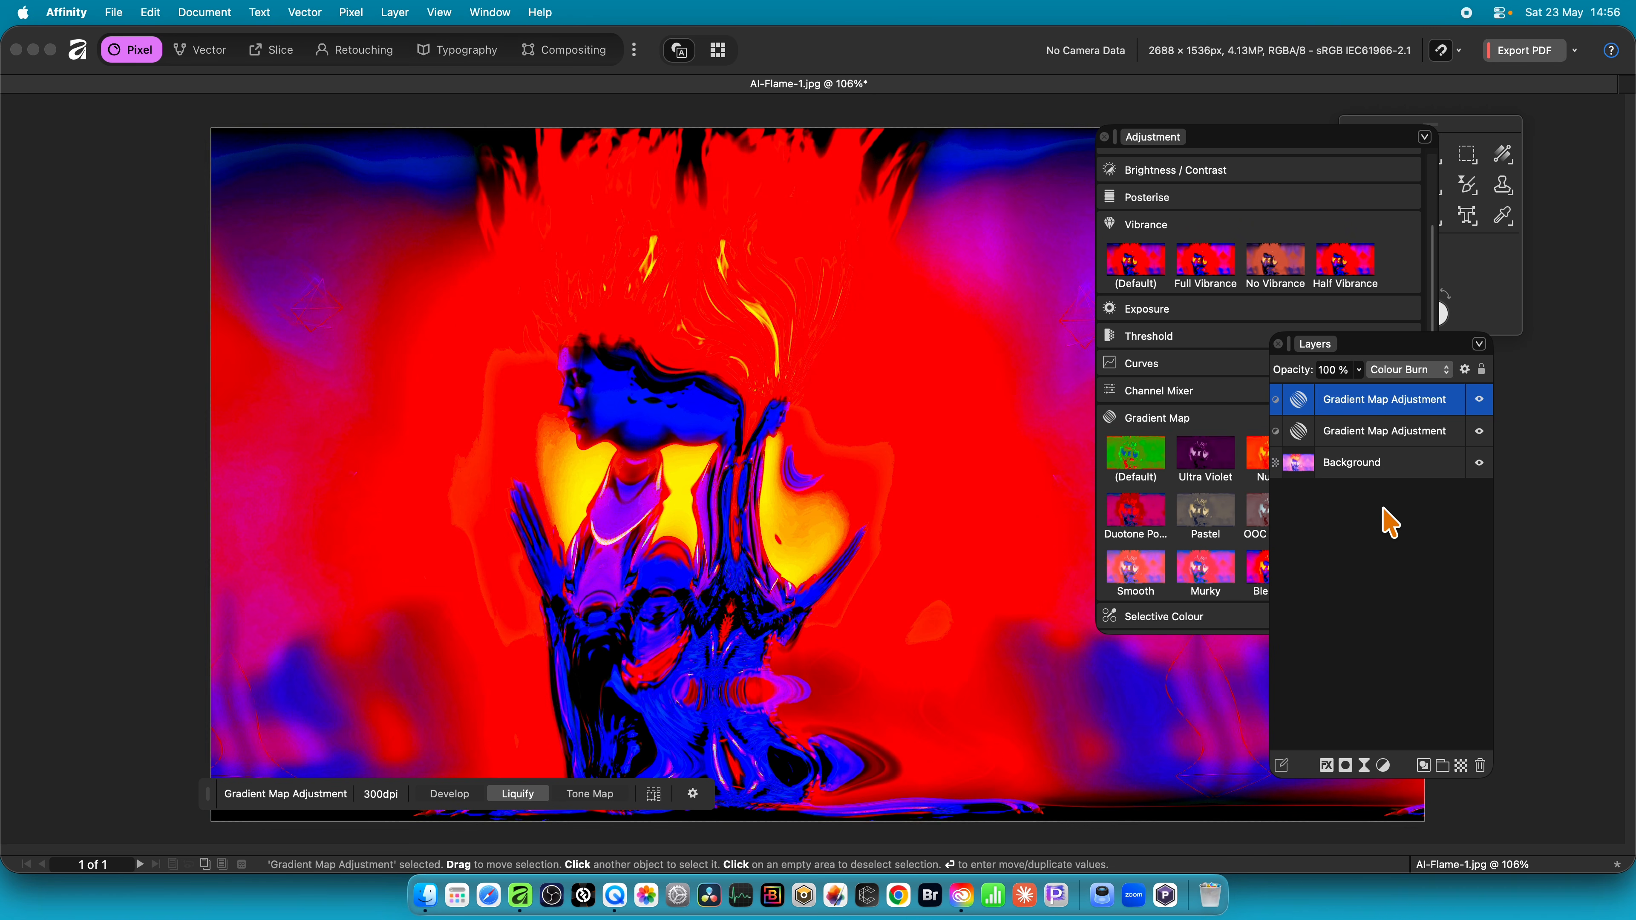
# - Try the gradient map presets, including Ultra Violet, Nuclear, Pastel, Smooth, Murky, Bleached and Psych 2, on the duplicated adjustment
pyautogui.moveTo(1381, 352); pyautogui.dragTo(1450, 416)
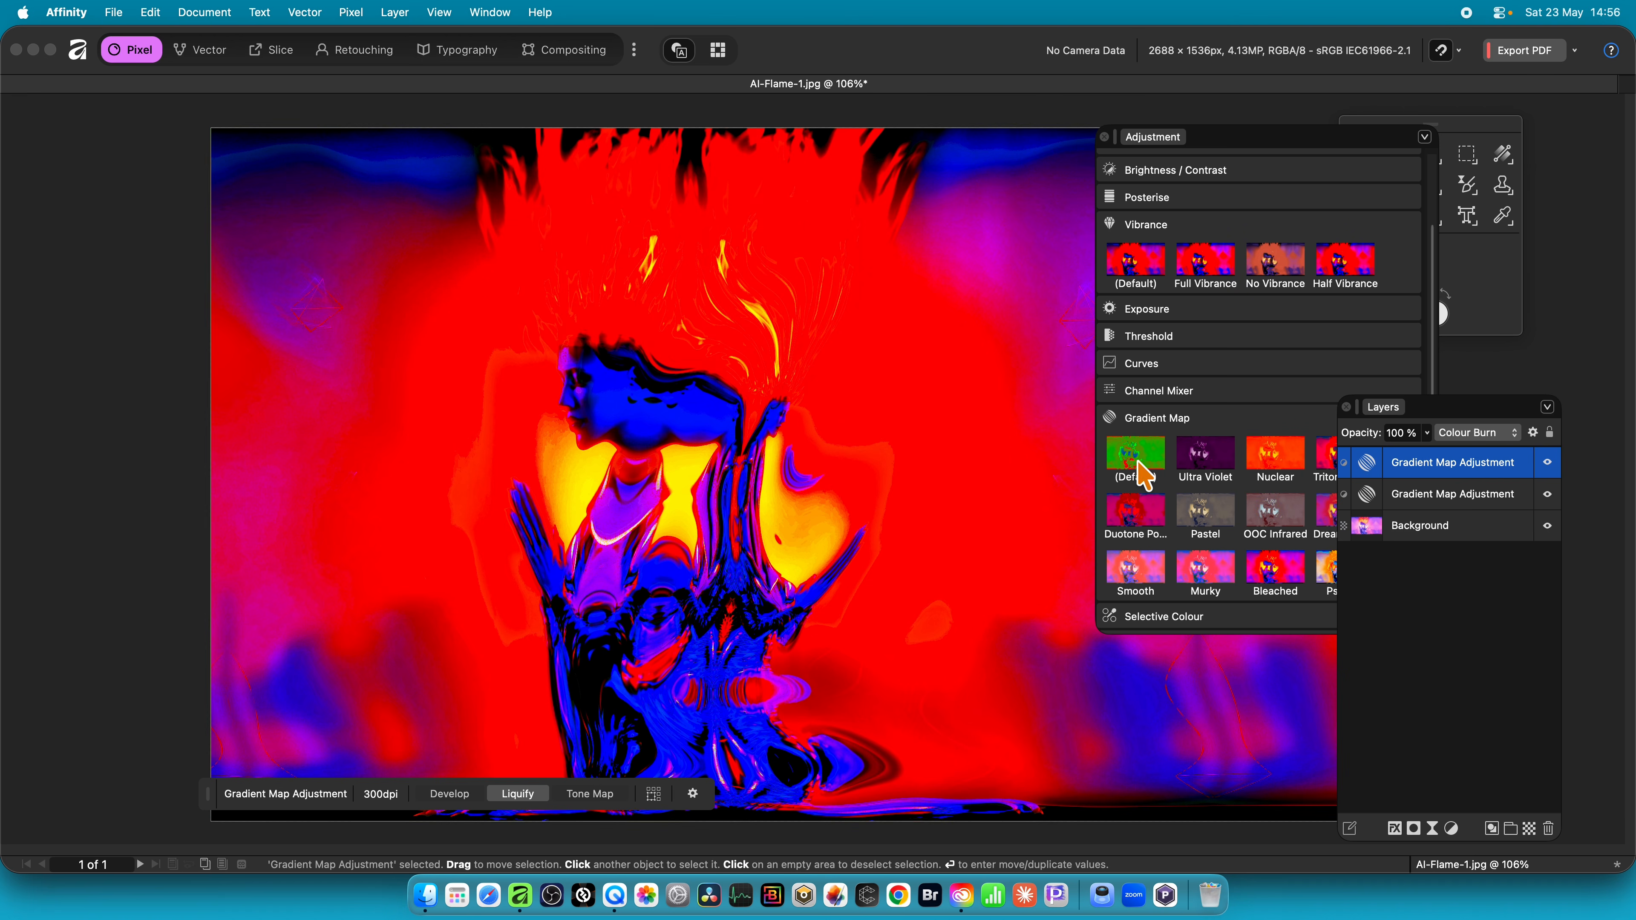
pyautogui.click(1140, 474)
pyautogui.click(1222, 471)
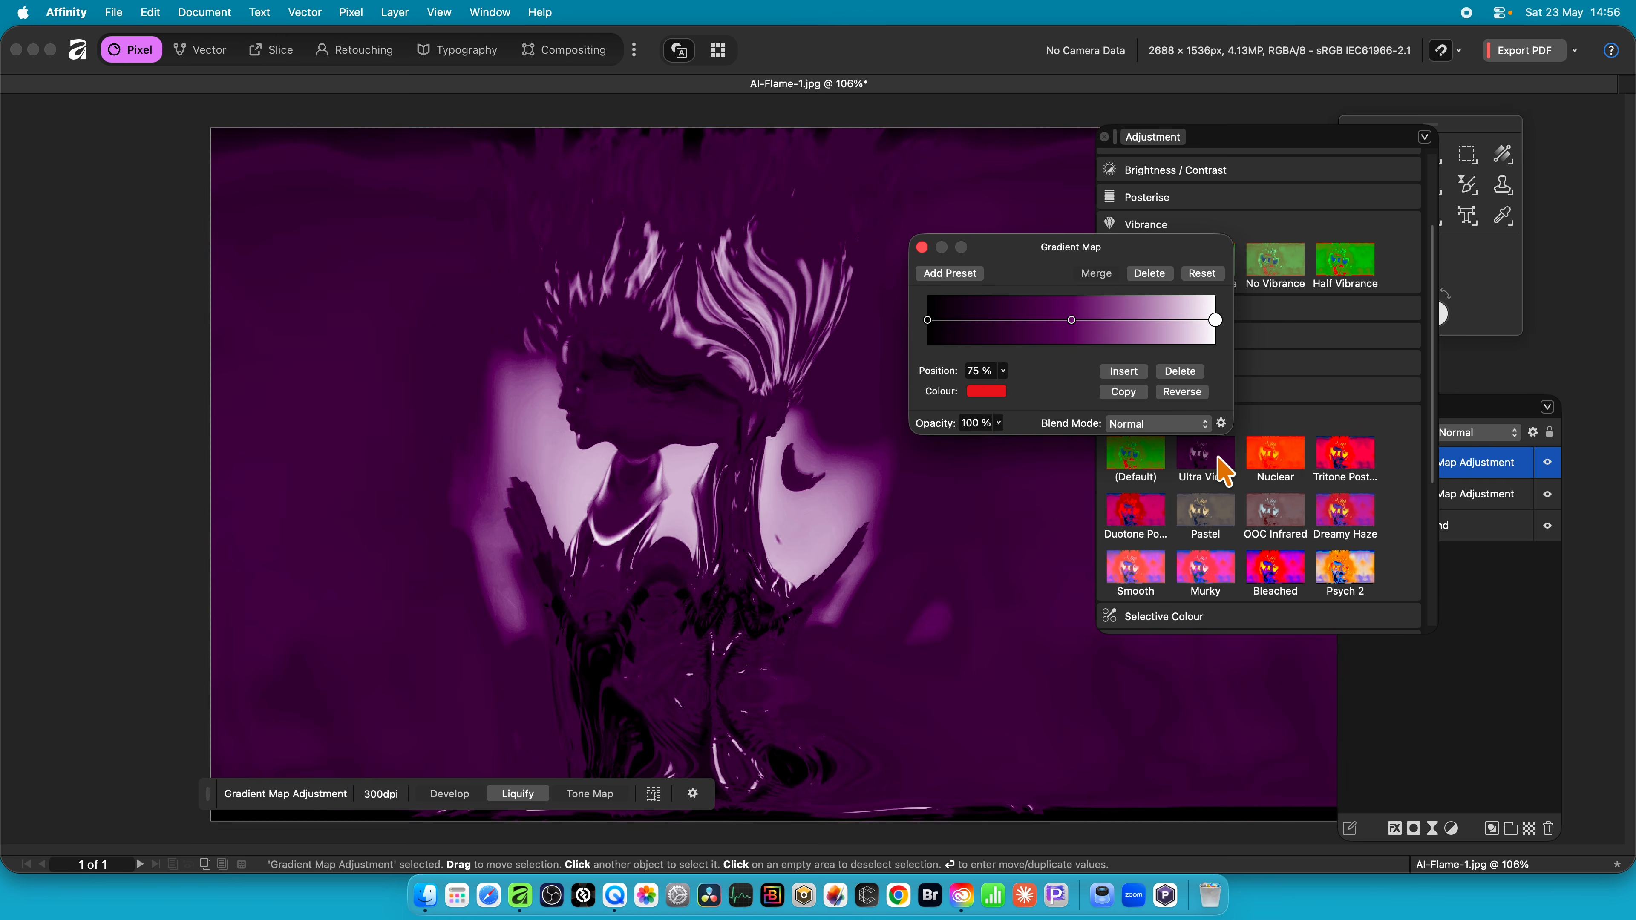
pyautogui.click(1266, 461)
pyautogui.click(1348, 471)
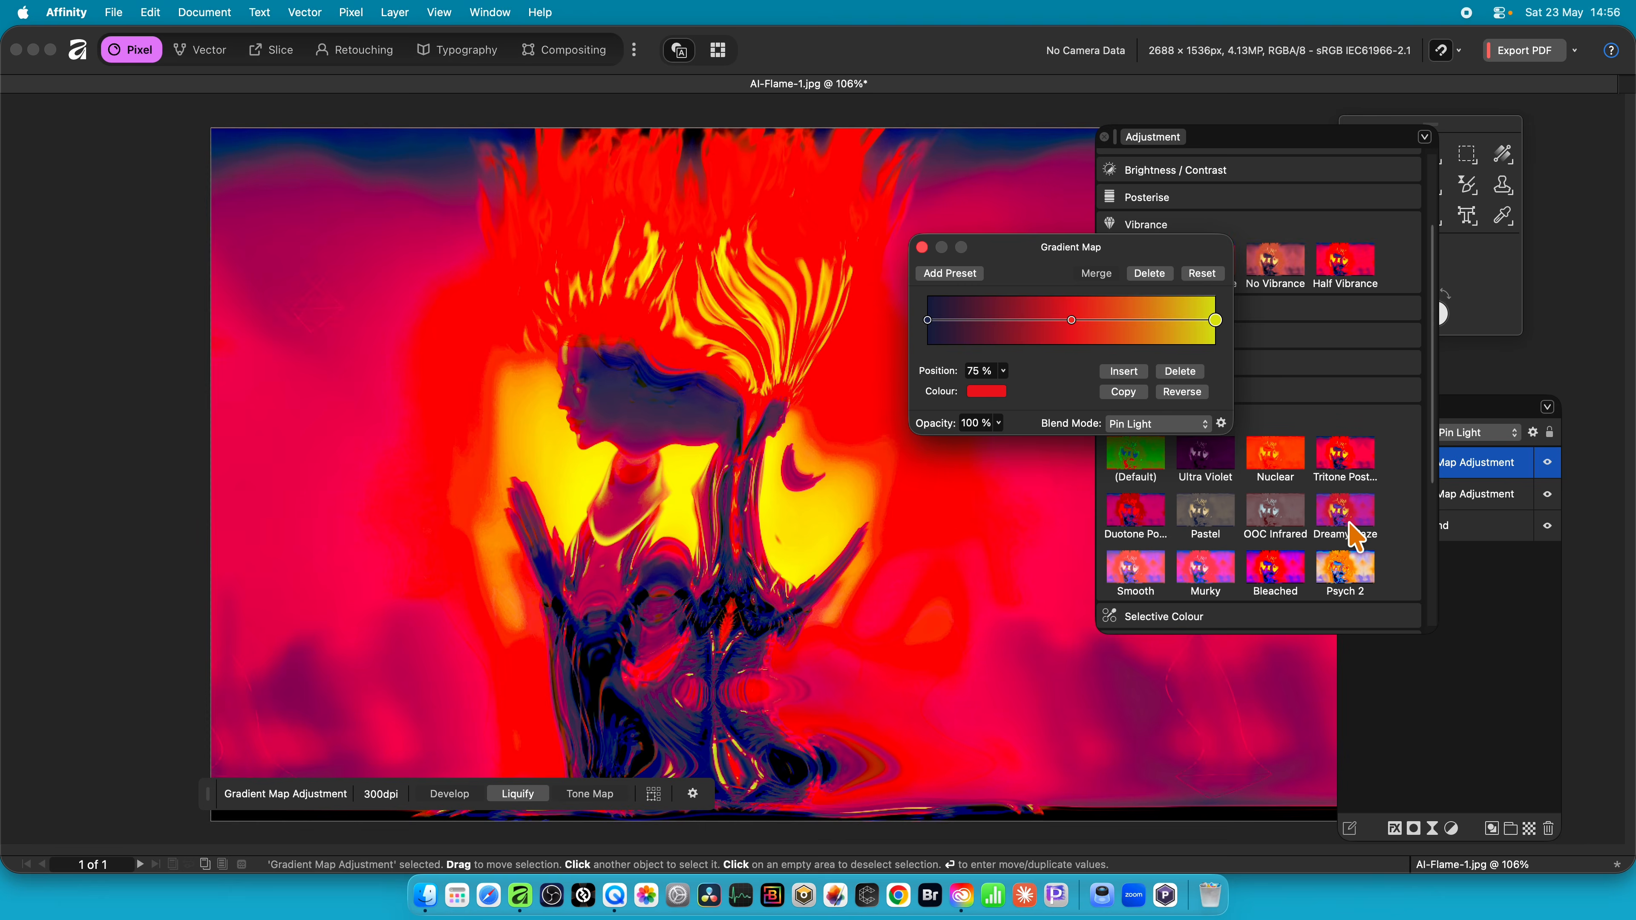
pyautogui.click(1350, 522)
pyautogui.click(1216, 521)
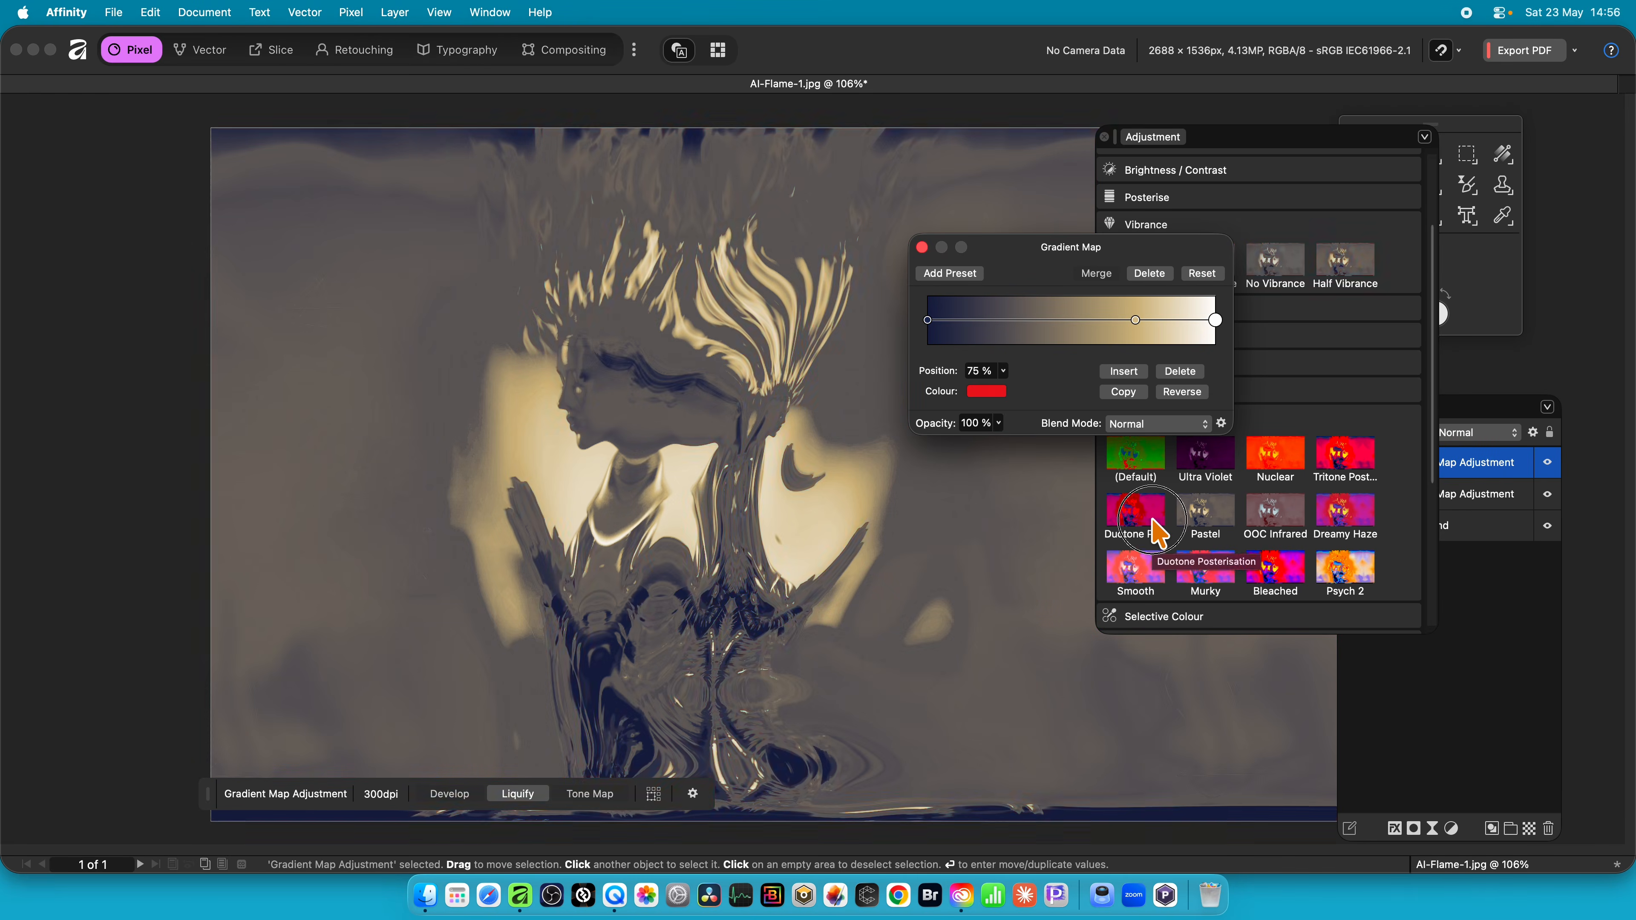
pyautogui.click(1136, 575)
pyautogui.click(1131, 570)
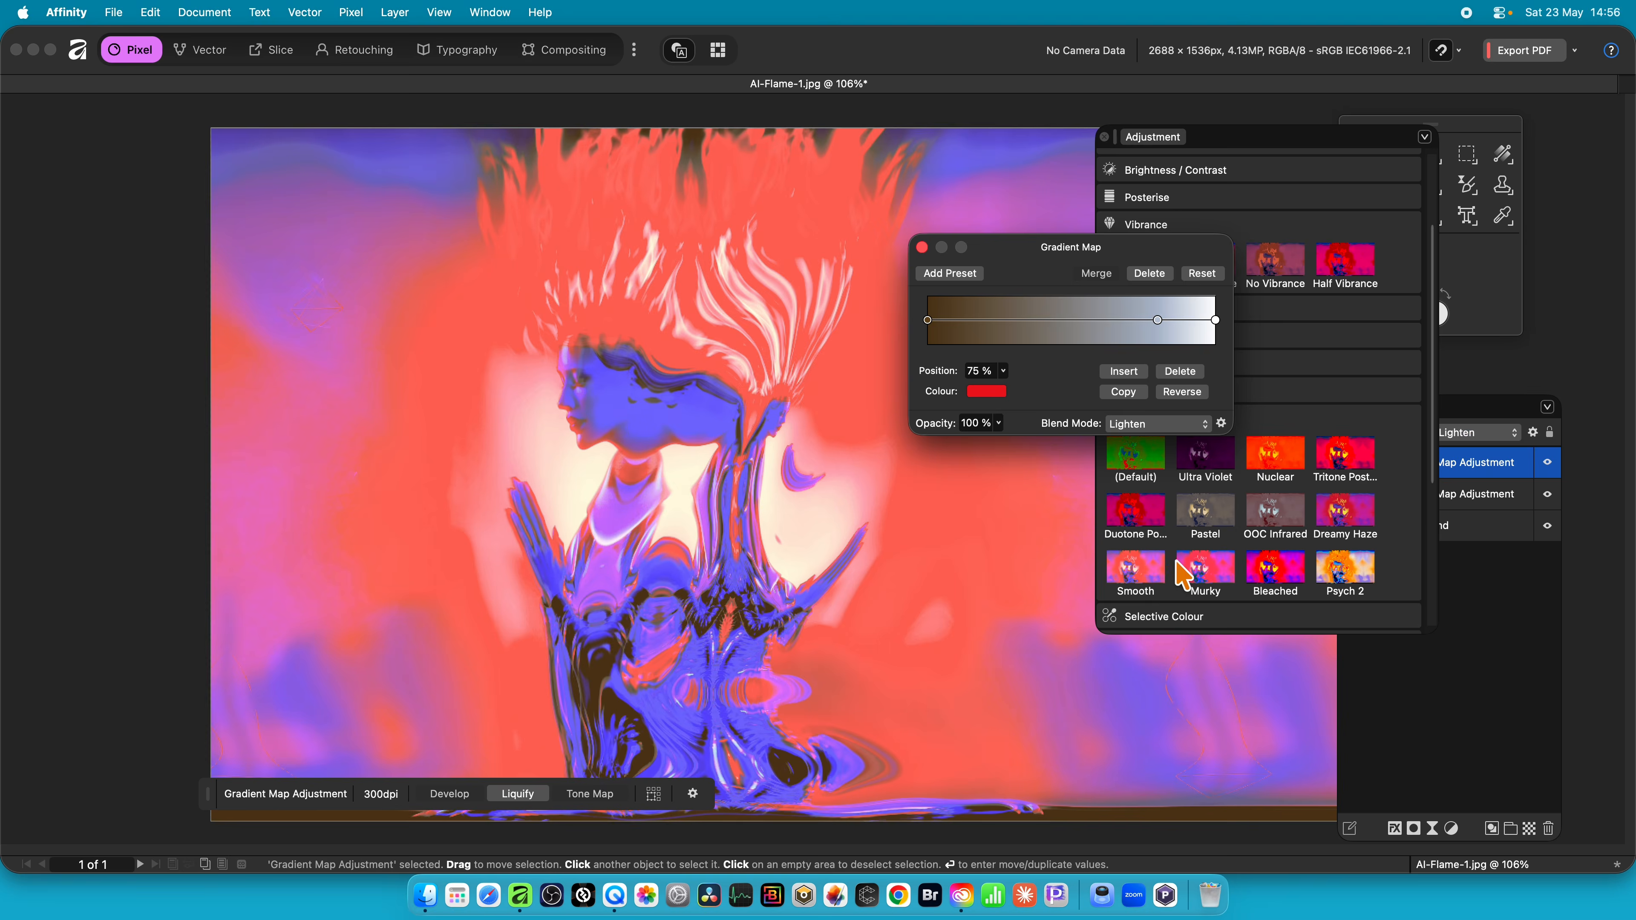
pyautogui.click(1211, 568)
pyautogui.click(1258, 567)
pyautogui.click(1214, 558)
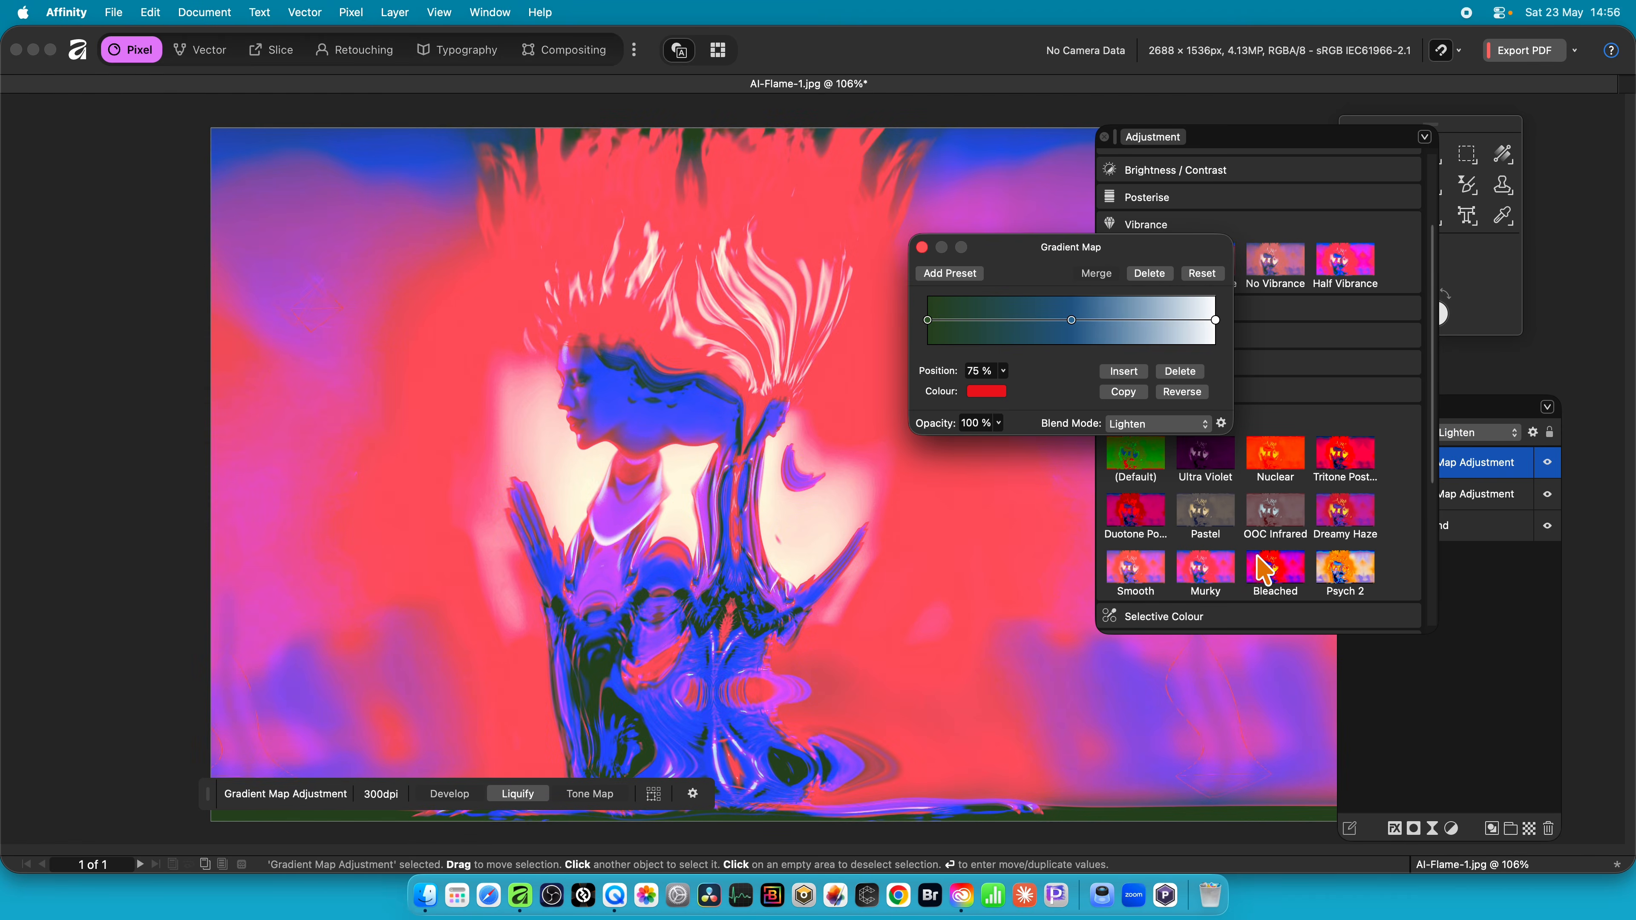
pyautogui.click(1266, 568)
pyautogui.click(1349, 567)
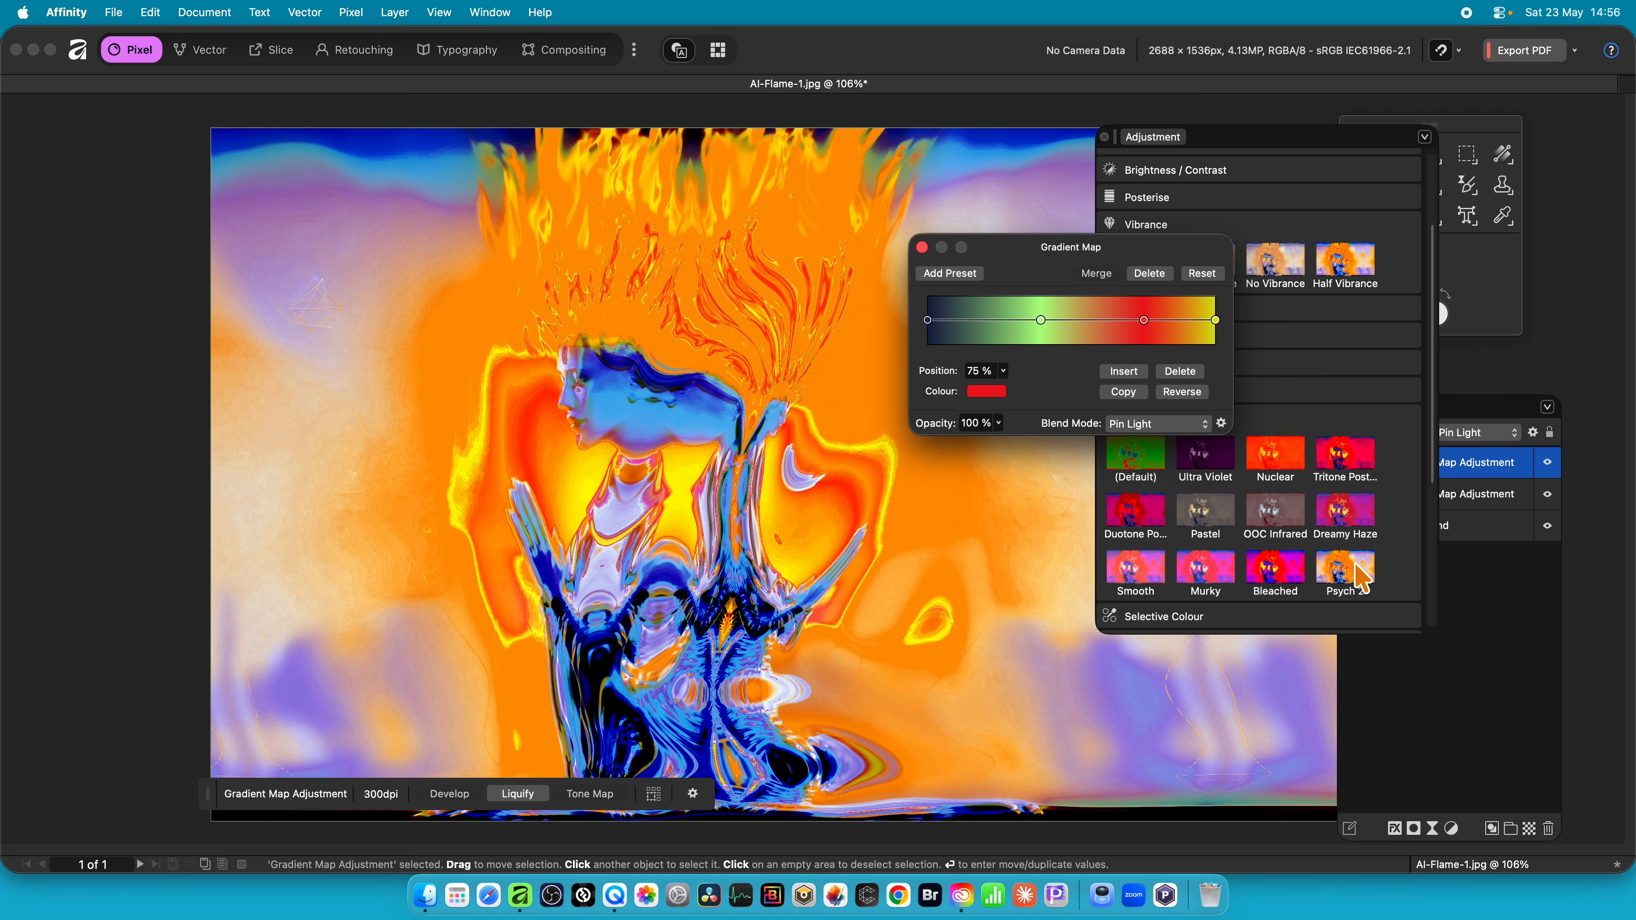
# - Apply the Tritone preset to the duplicated Gradient Map with its red stop at 71 % and the blend mode set to Screen
pyautogui.click(1358, 462)
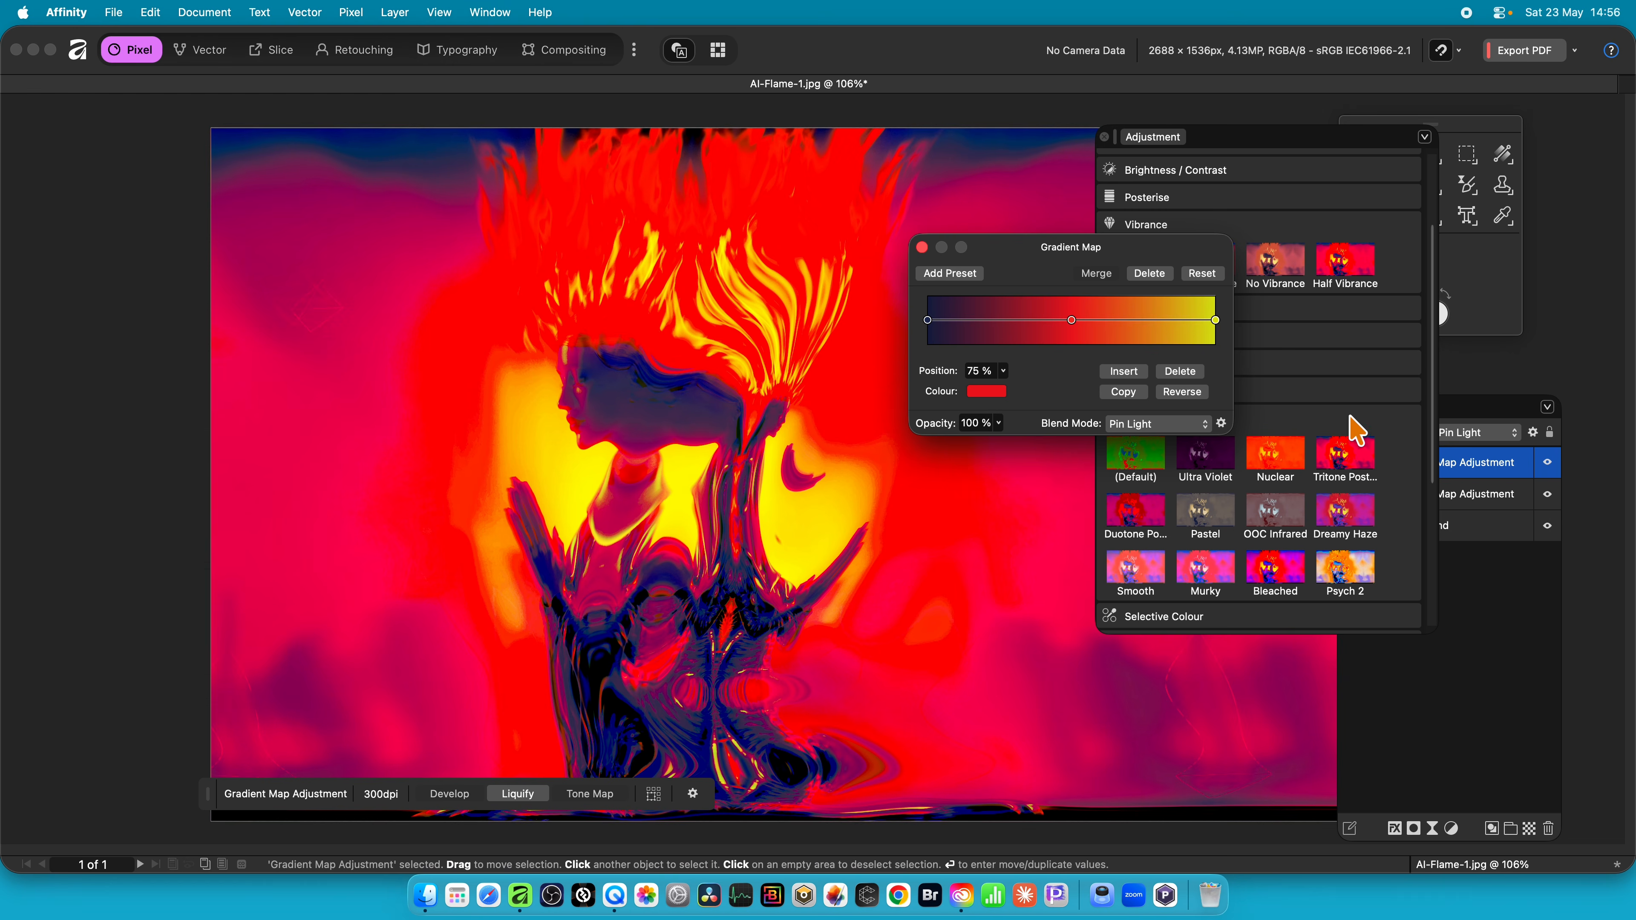
pyautogui.moveTo(1077, 330); pyautogui.dragTo(1136, 370)
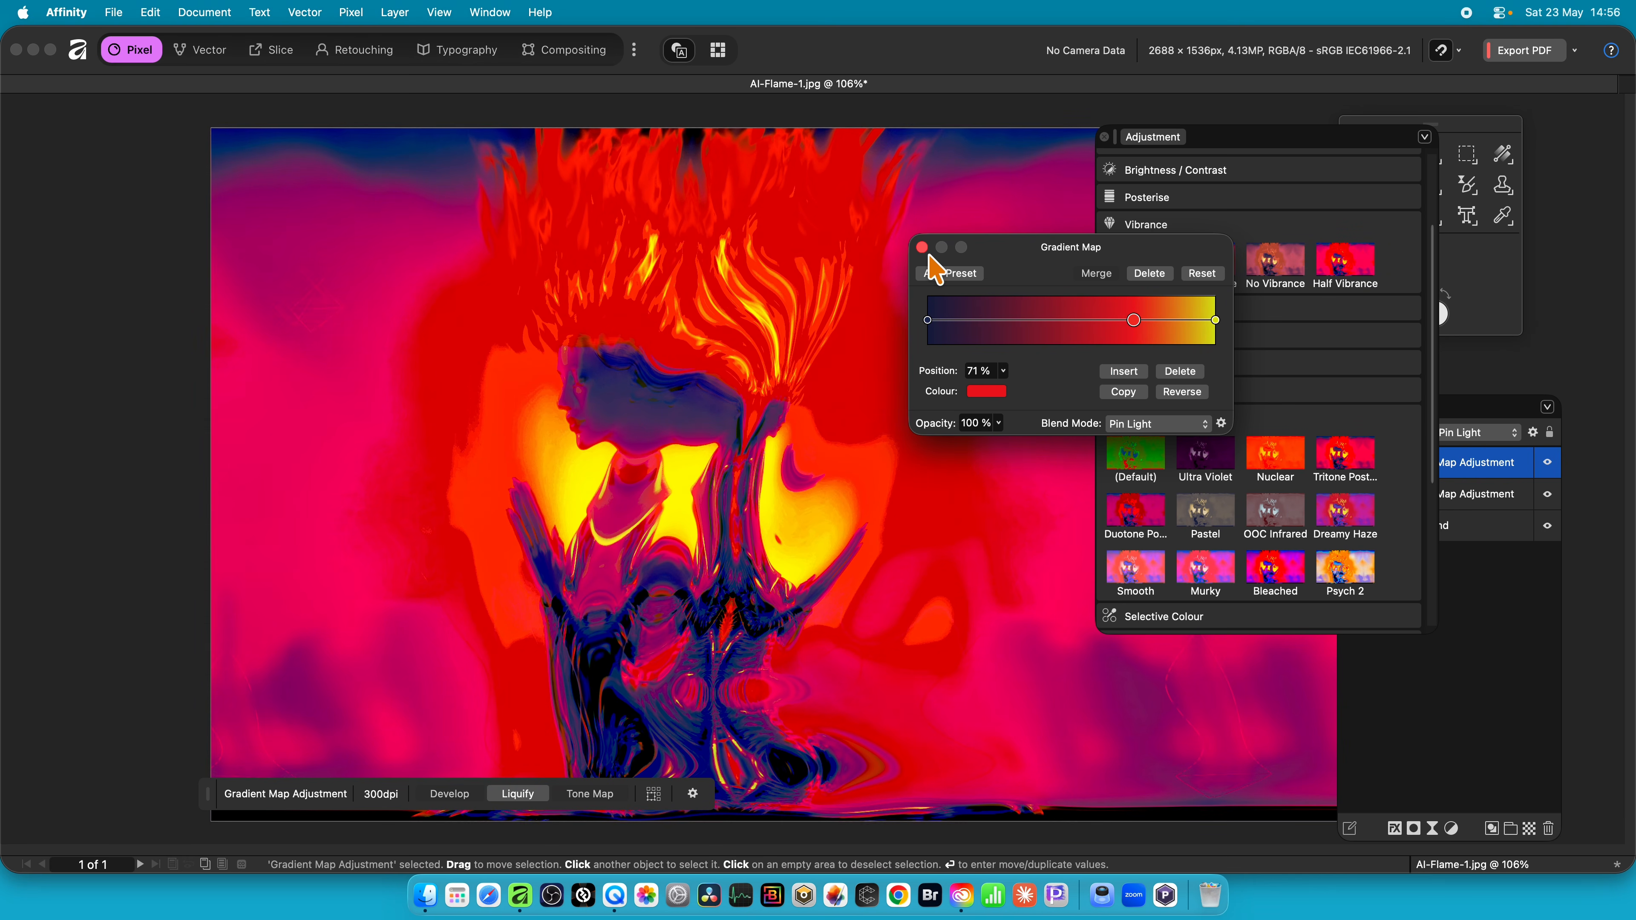
pyautogui.click(1169, 424)
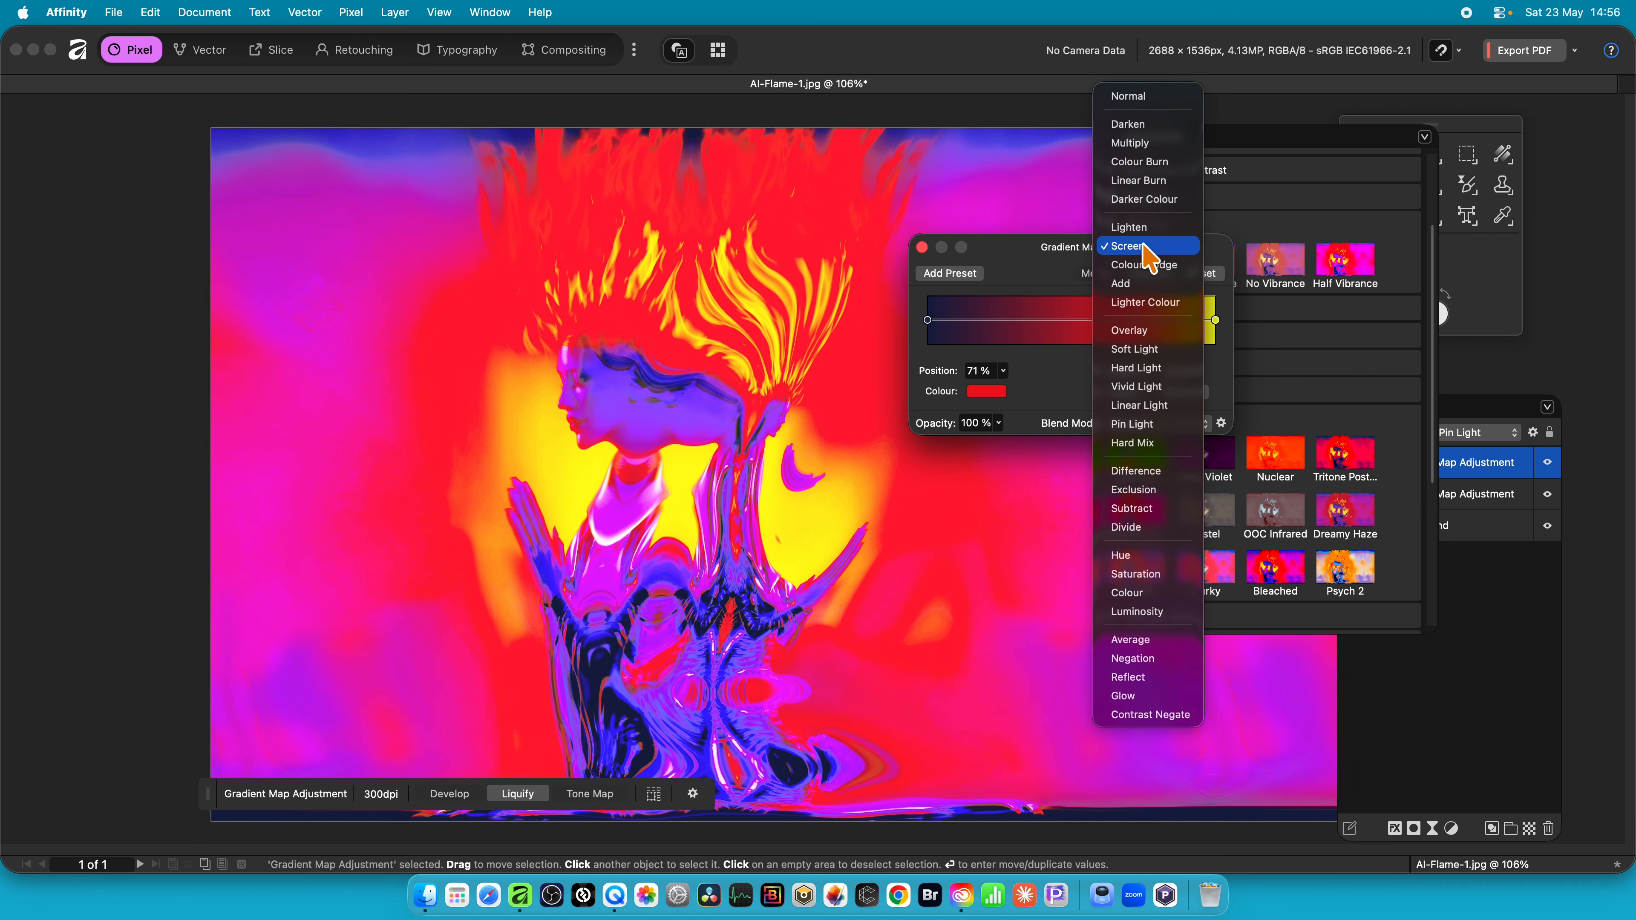
pyautogui.click(1145, 250)
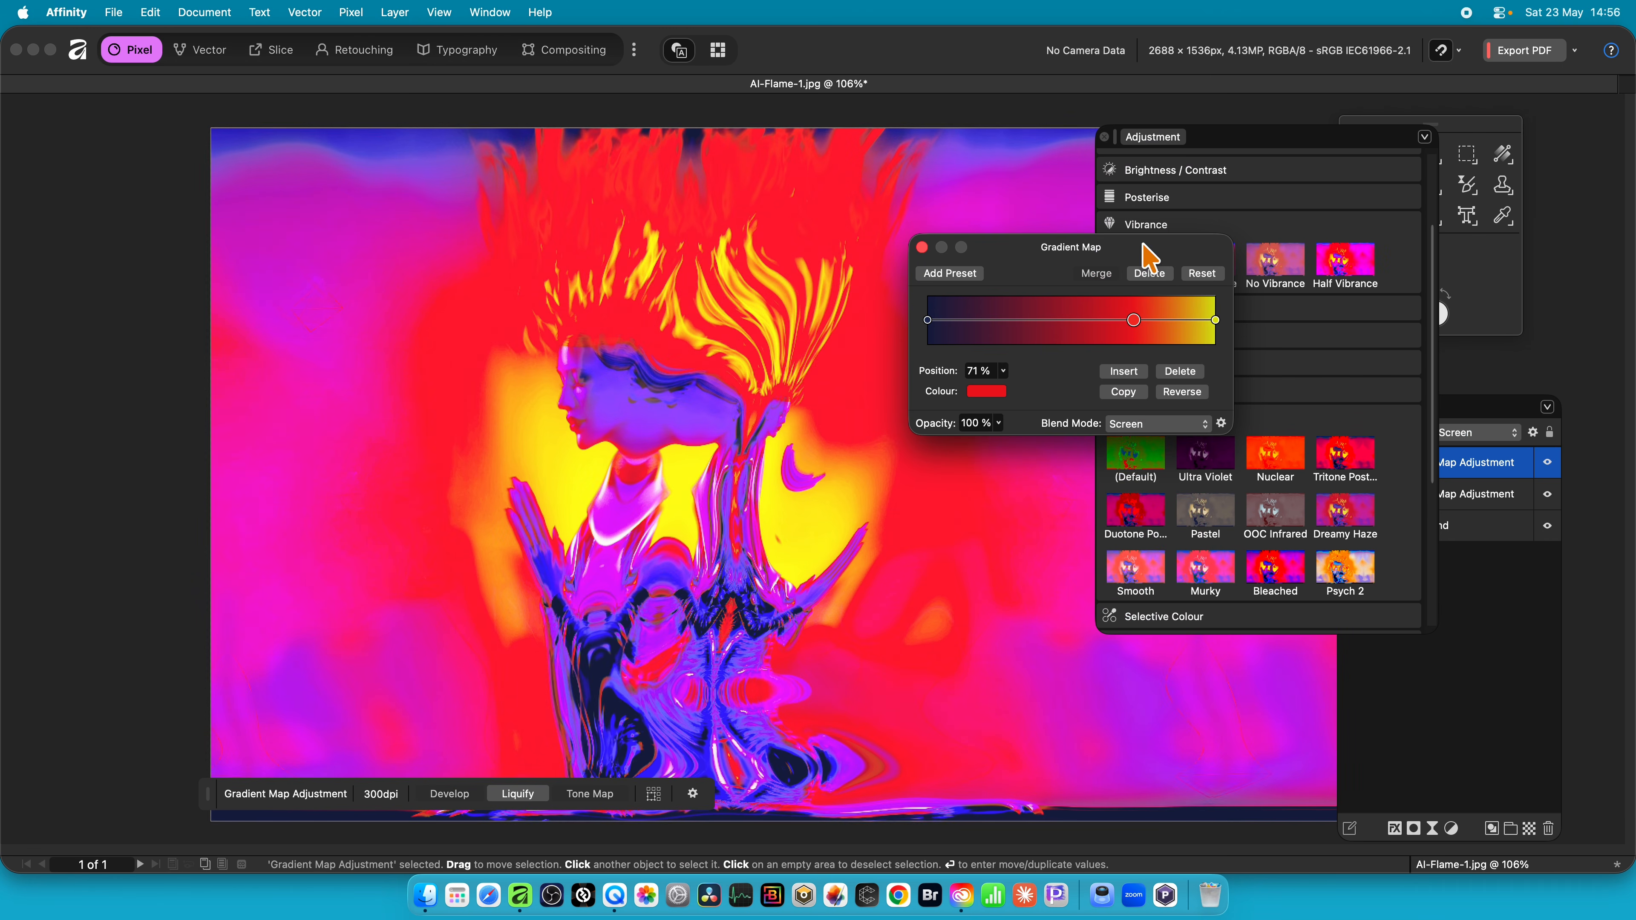
pyautogui.click(923, 247)
# - Clear the Layers panel from behind the Adjustment panel and add a live Gaussian Blur filter to the Background layer
pyautogui.moveTo(1227, 155); pyautogui.dragTo(1092, 502)
pyautogui.moveTo(1427, 407); pyautogui.dragTo(1340, 256)
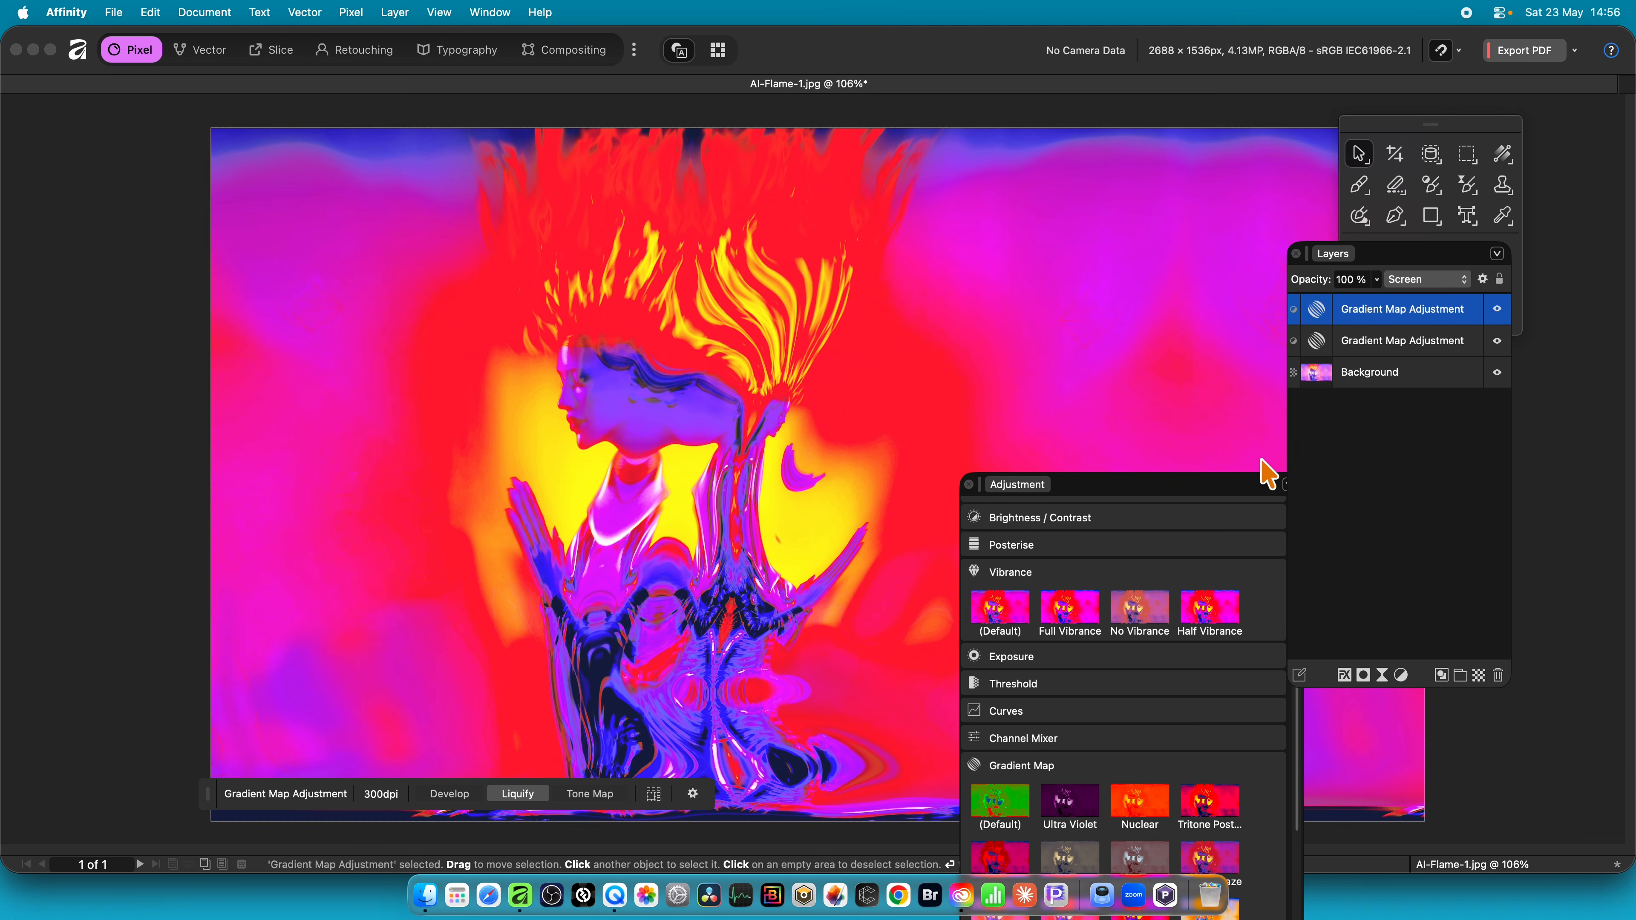
pyautogui.click(1418, 366)
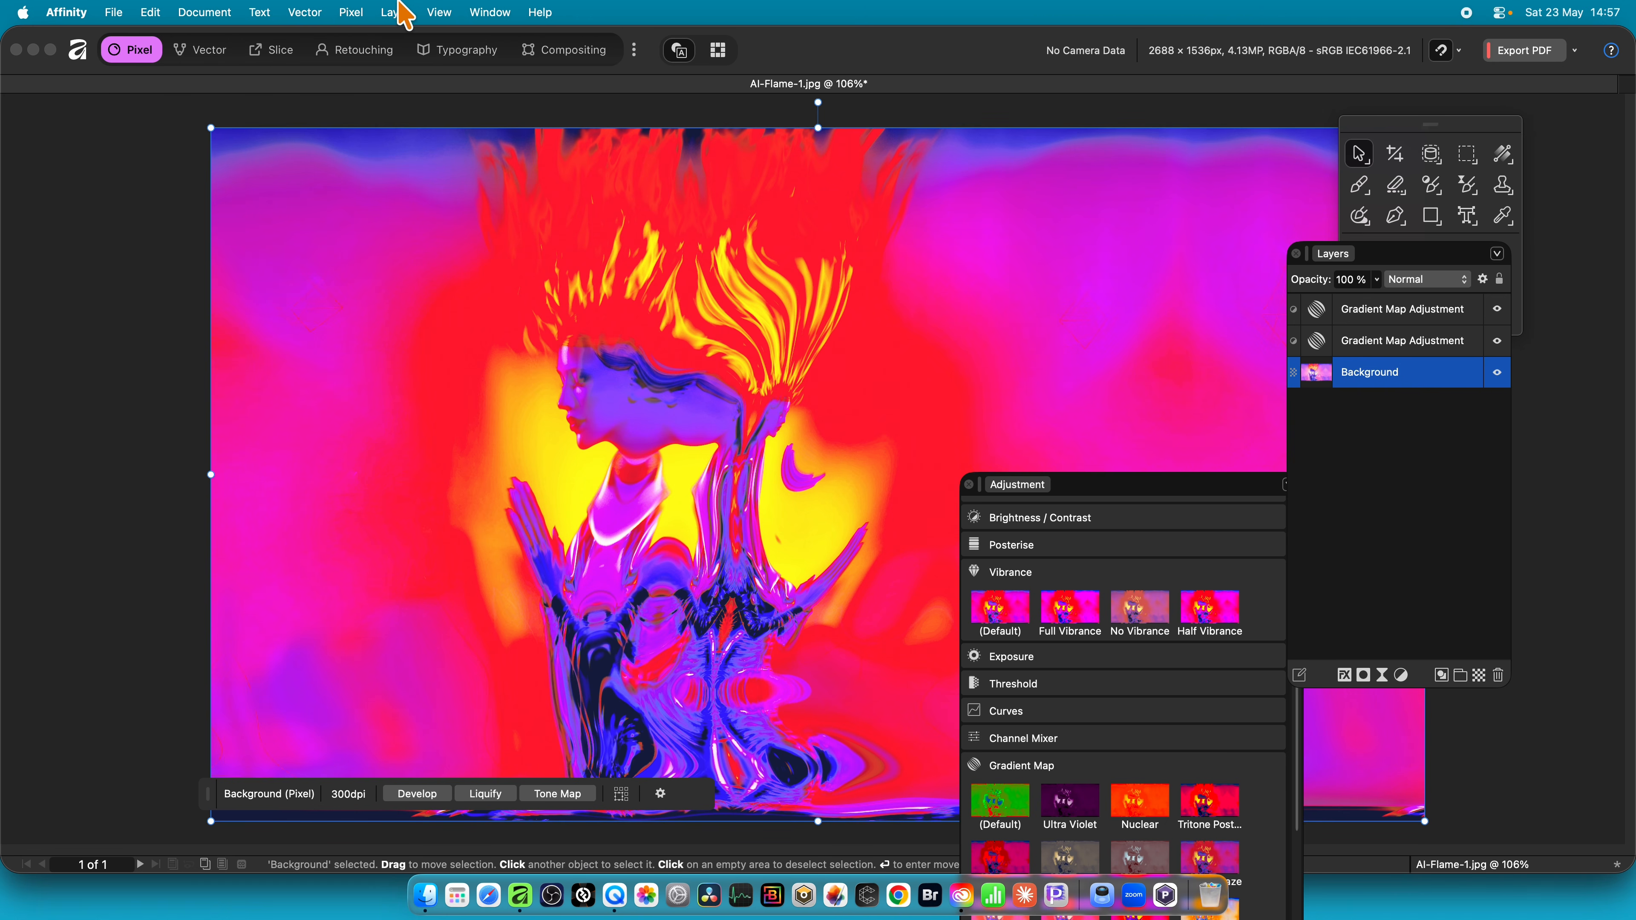
pyautogui.click(351, 13)
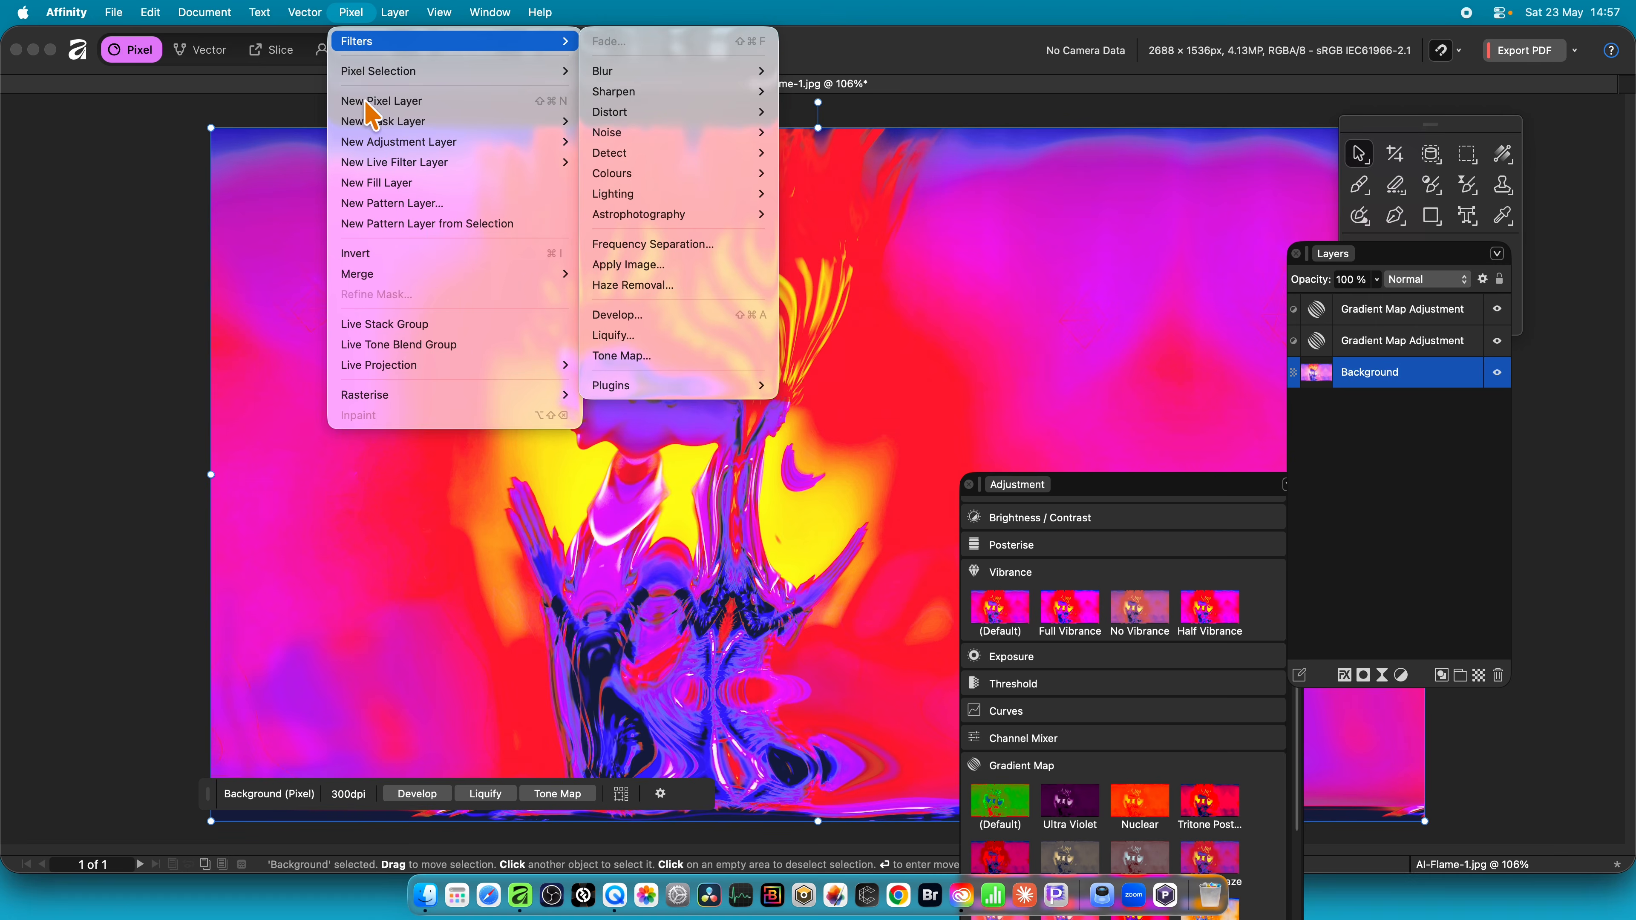
pyautogui.moveTo(393, 162)
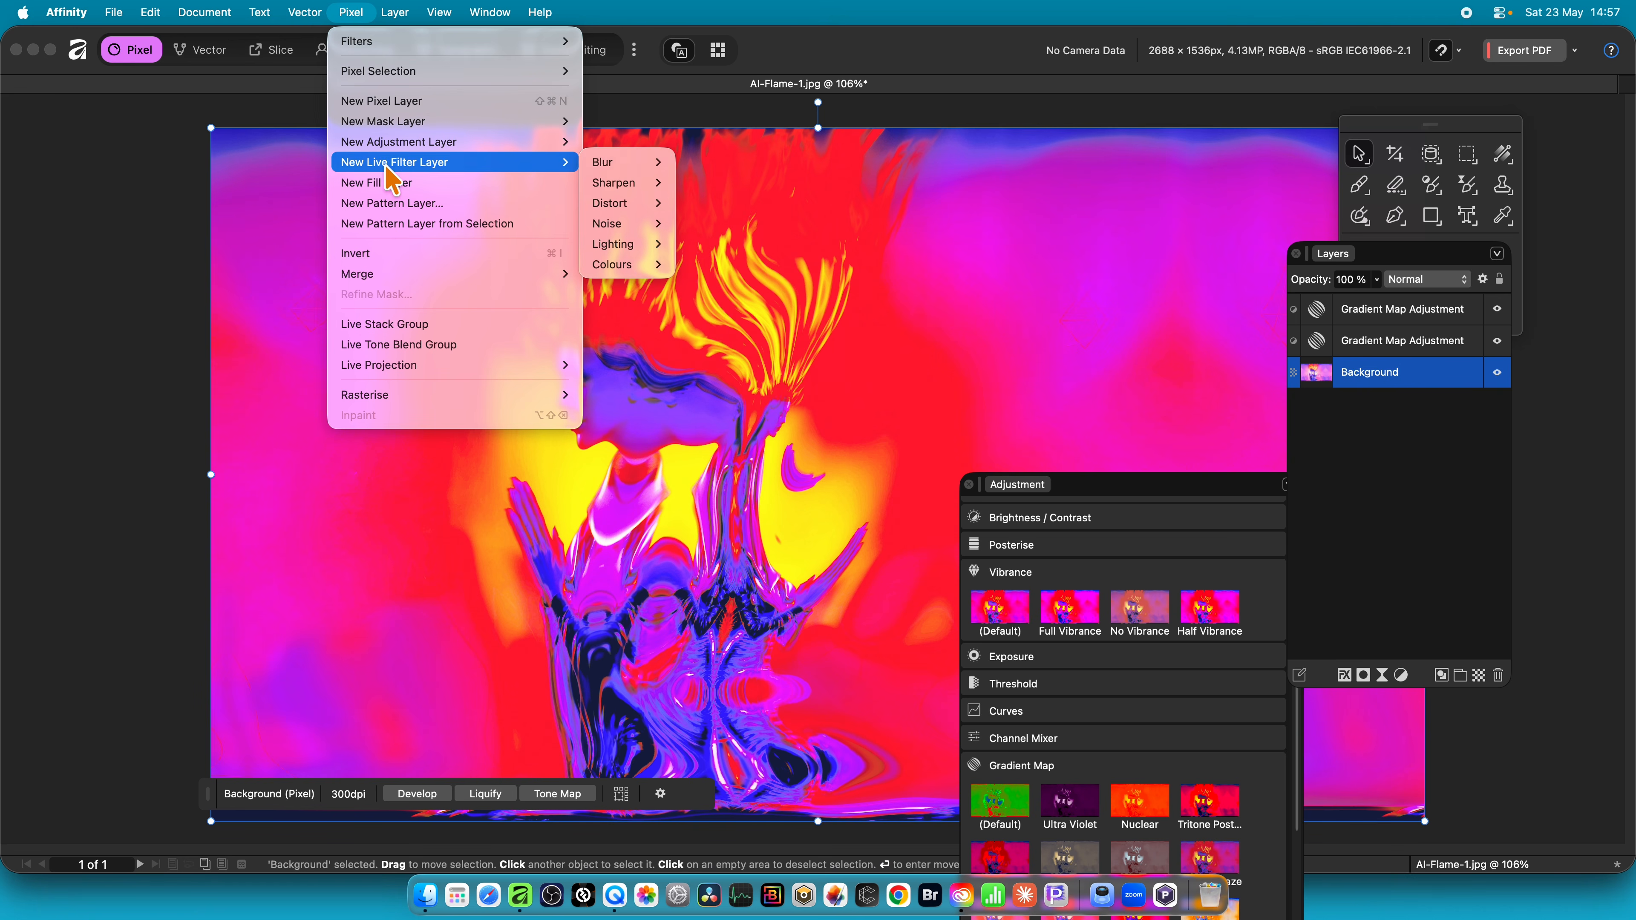
pyautogui.moveTo(638, 162)
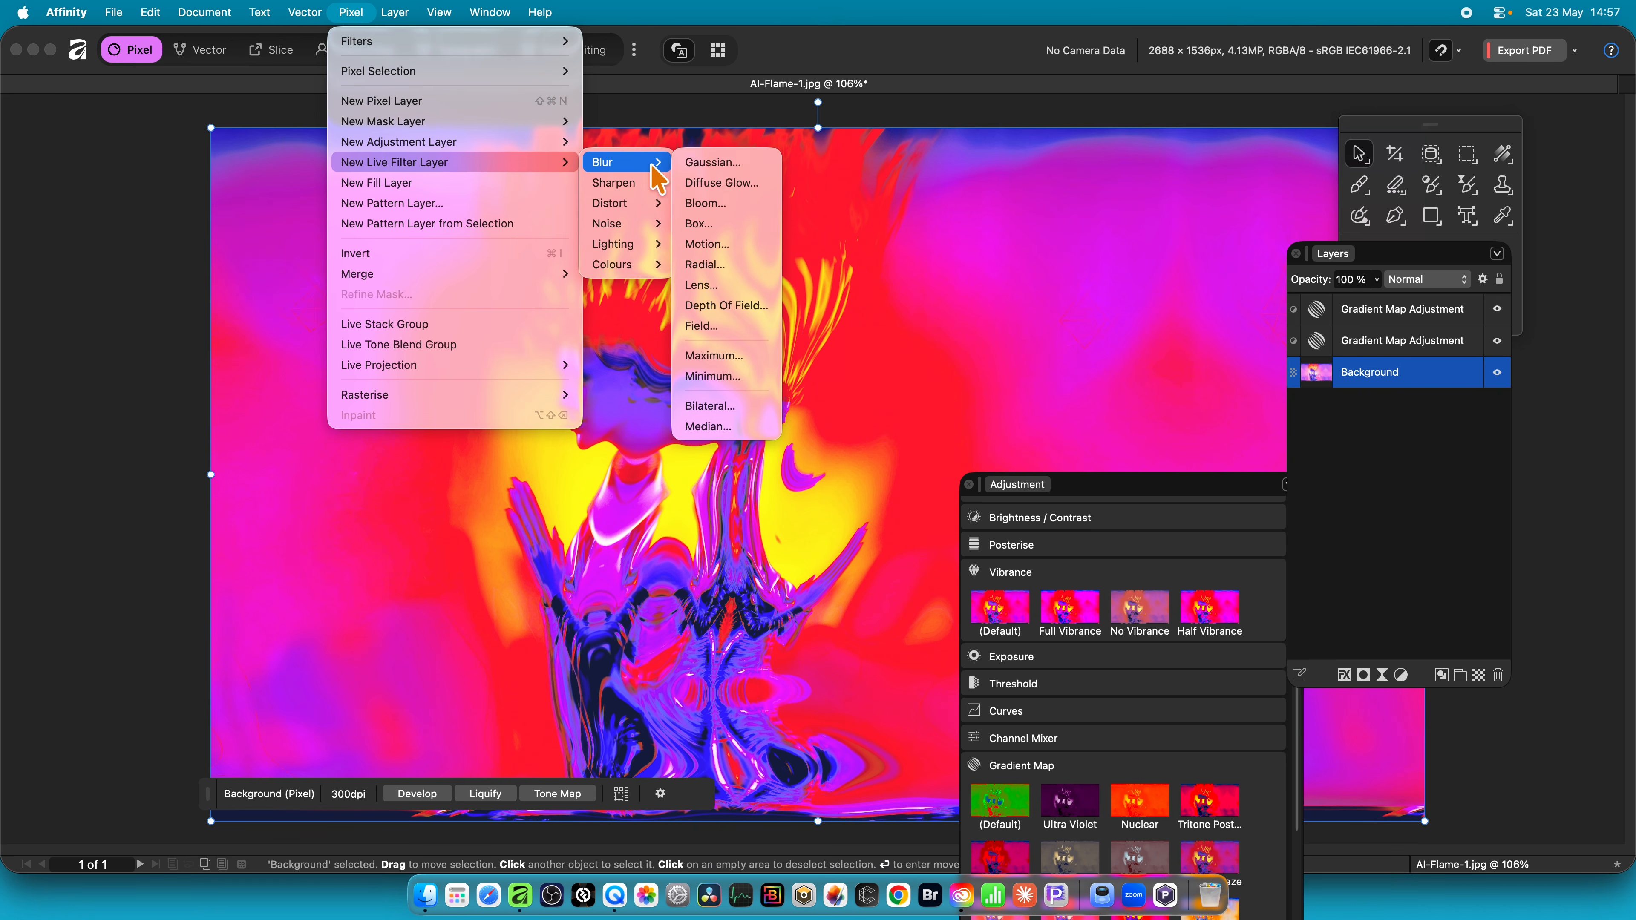
pyautogui.click(715, 162)
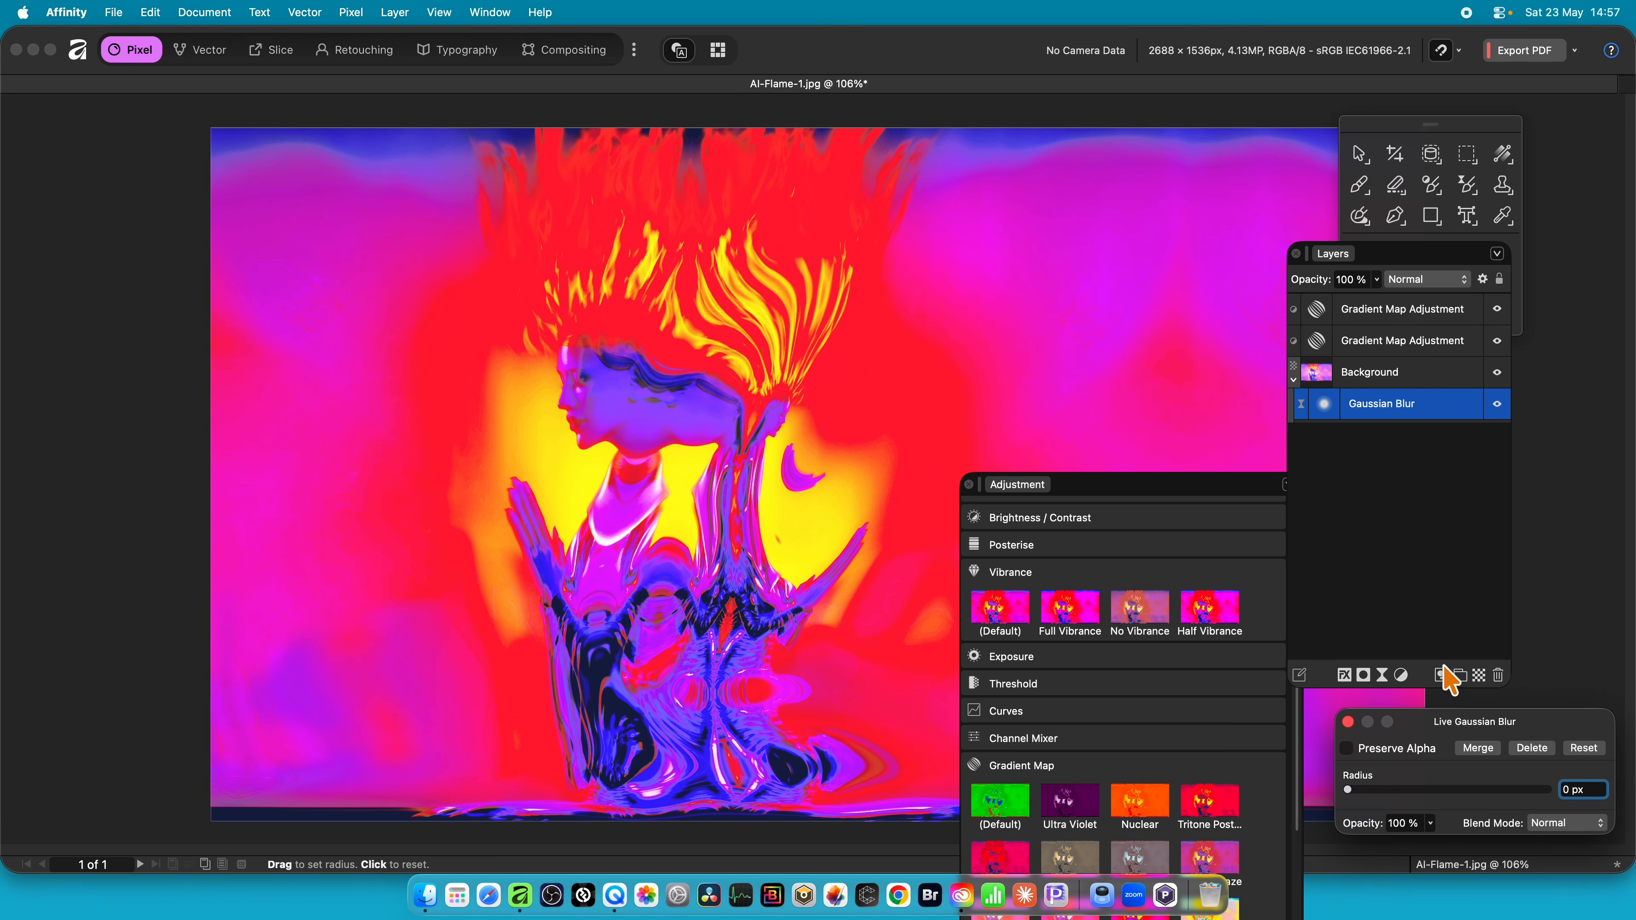
# - Set the live Gaussian Blur's radius to 27.8 px and turn on Preserve Alpha
pyautogui.moveTo(1483, 727); pyautogui.dragTo(998, 335)
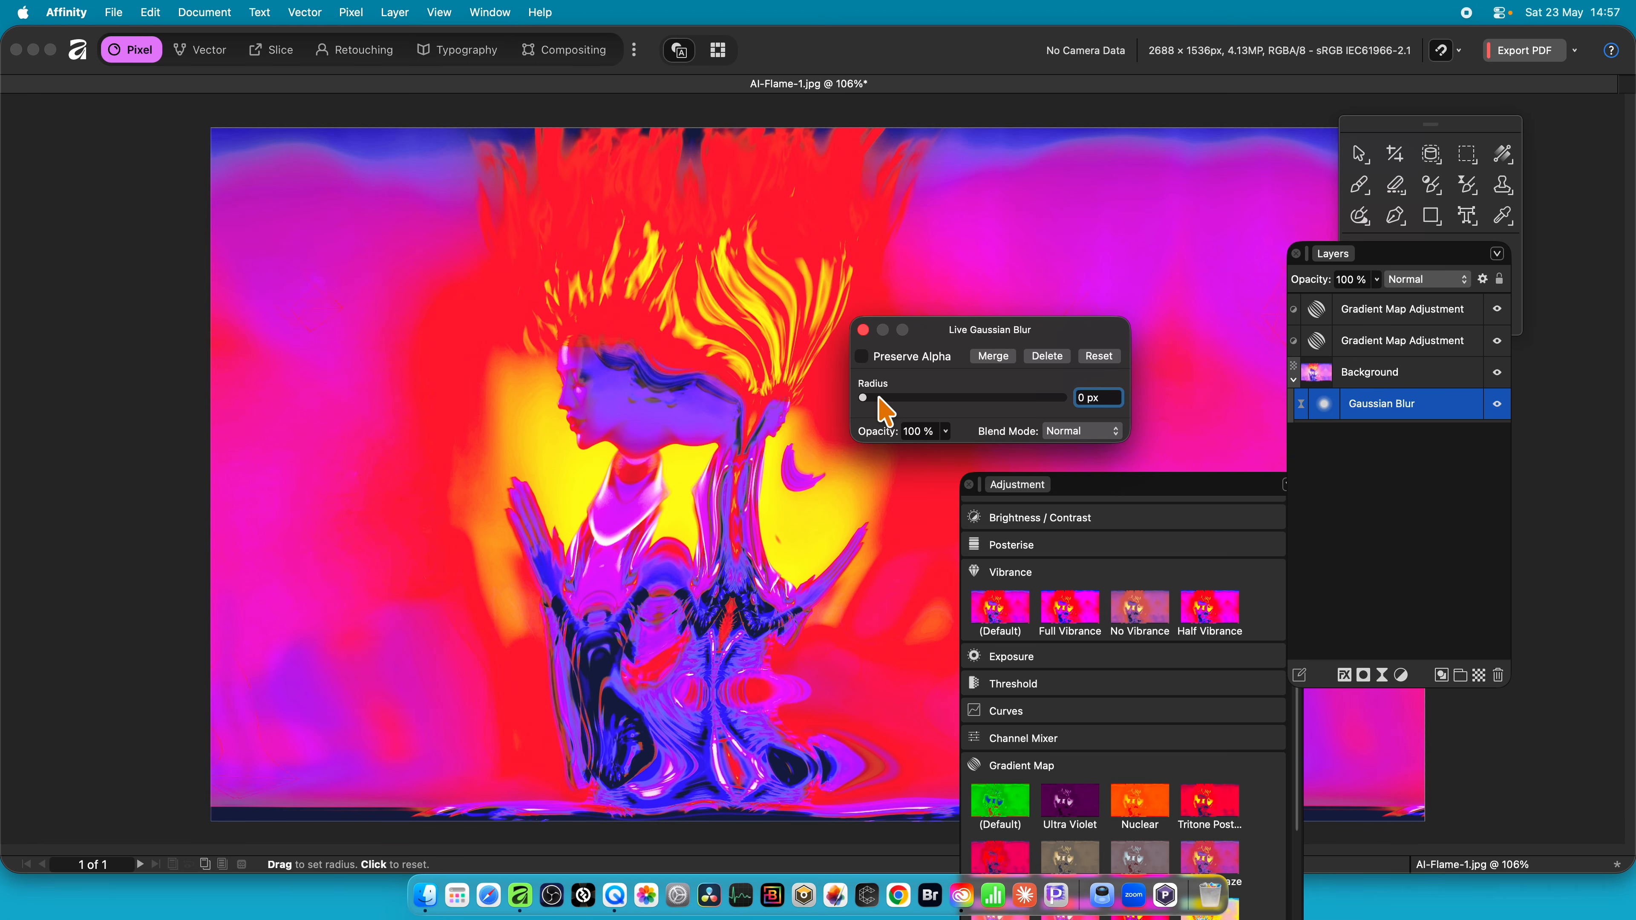
pyautogui.moveTo(879, 400); pyautogui.dragTo(979, 400)
pyautogui.moveTo(981, 331); pyautogui.dragTo(1109, 323)
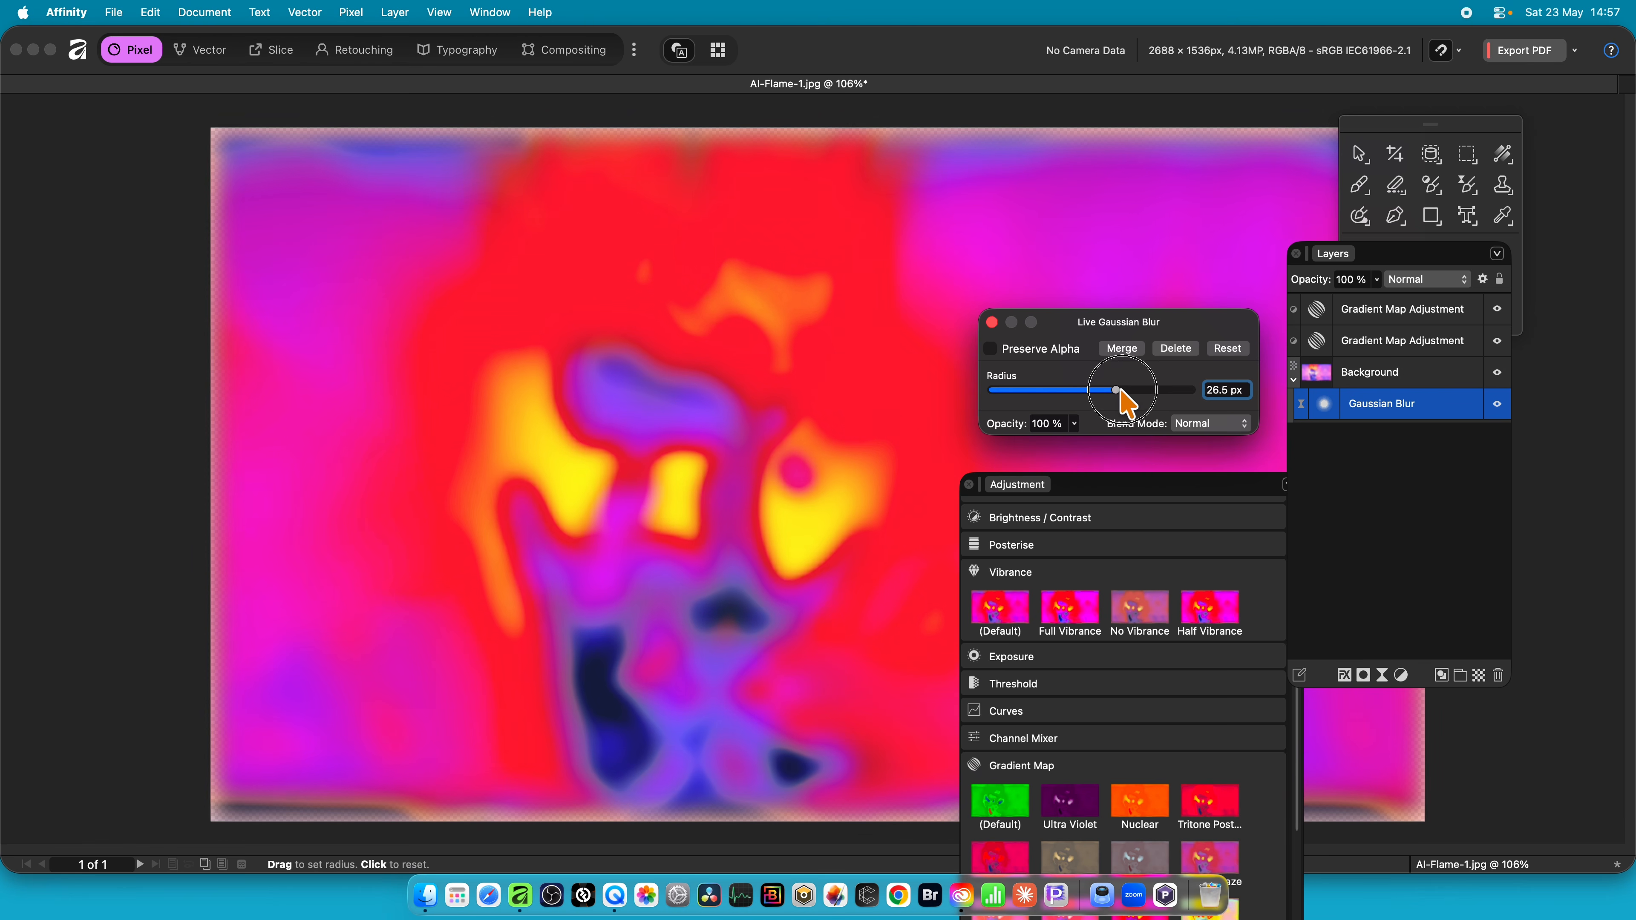
pyautogui.moveTo(1108, 390)
pyautogui.mouseDown()
pyautogui.moveTo(1058, 390)
pyautogui.moveTo(1119, 390)
pyautogui.mouseUp()
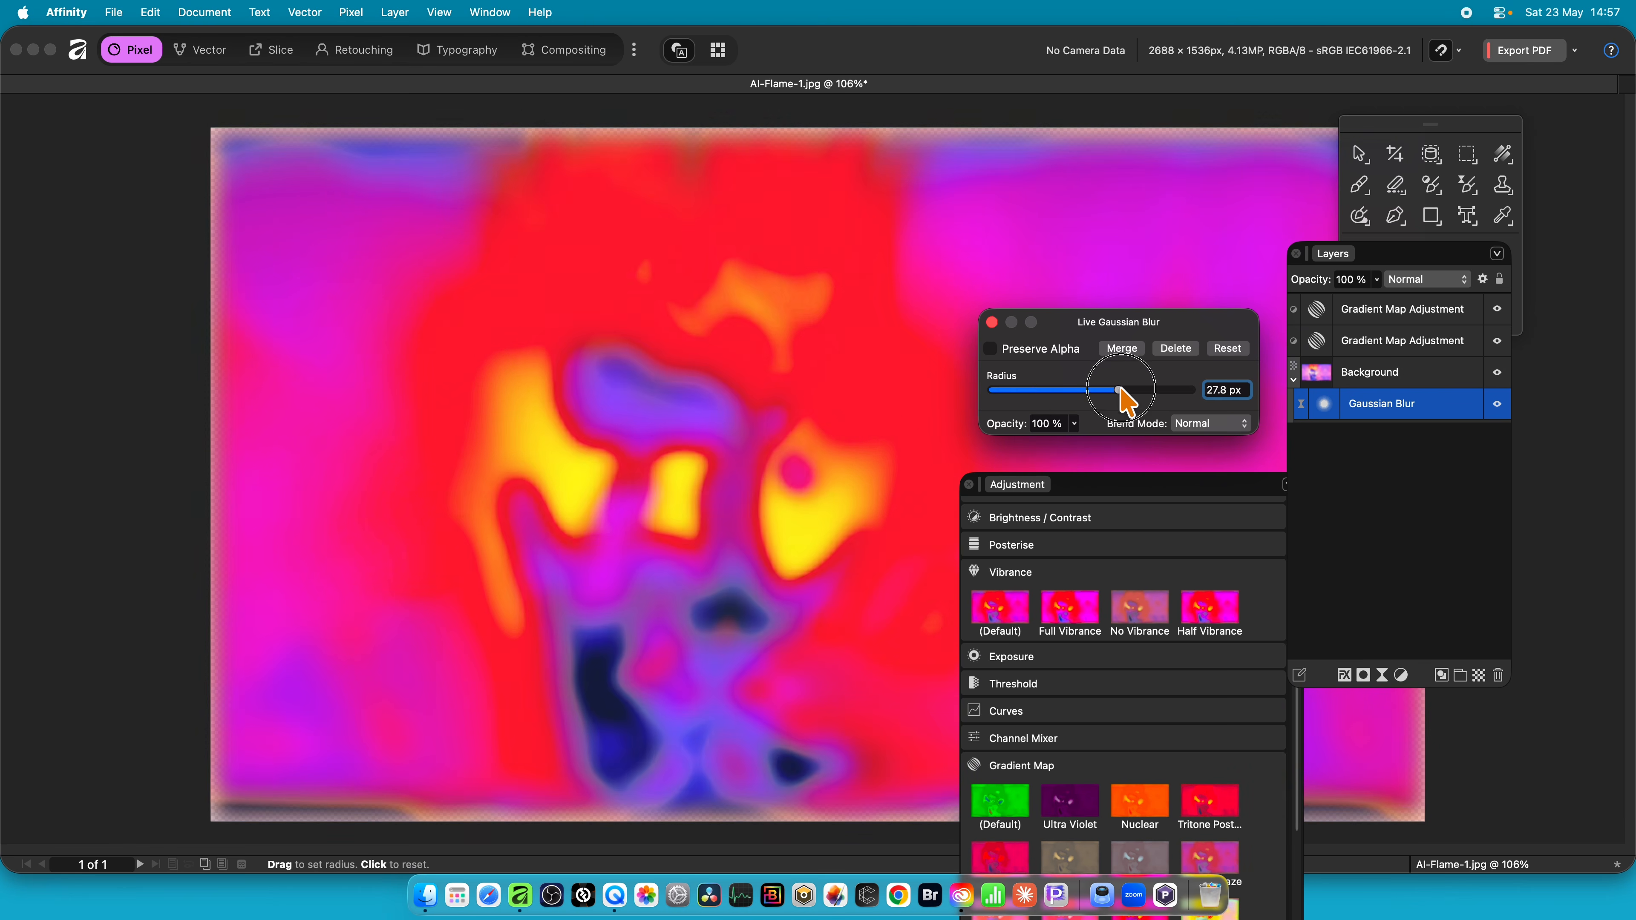
pyautogui.click(991, 348)
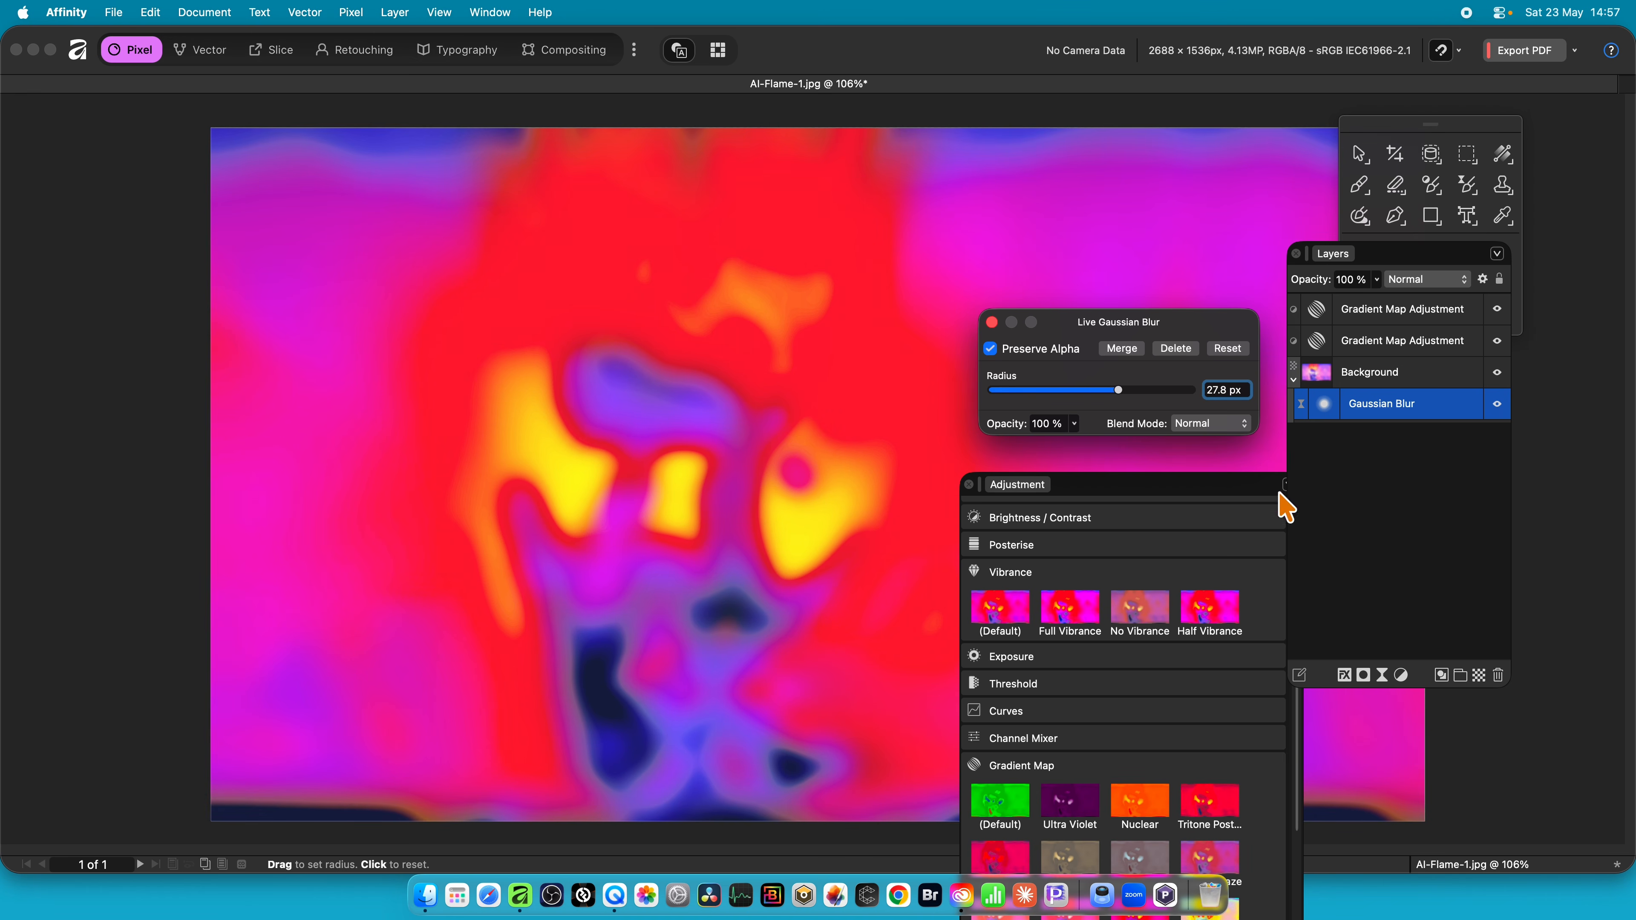
# - Set the live Gaussian Blur's blend mode to Linear Burn and fine-tune its radius
pyautogui.click(1224, 426)
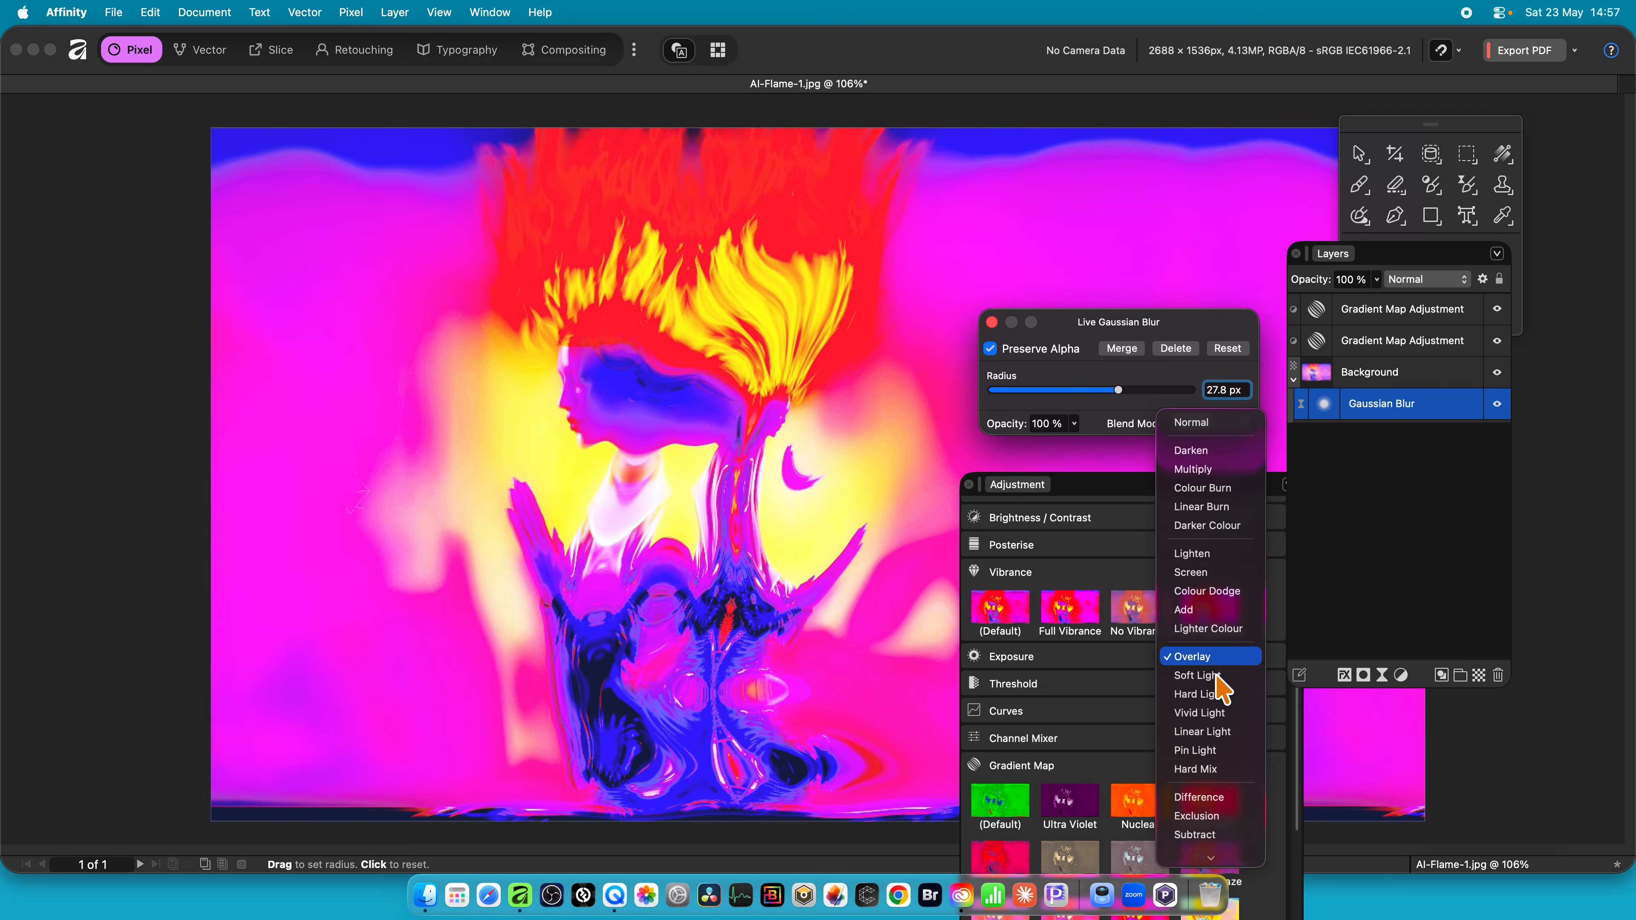
pyautogui.scroll(-3, 1232, 754)
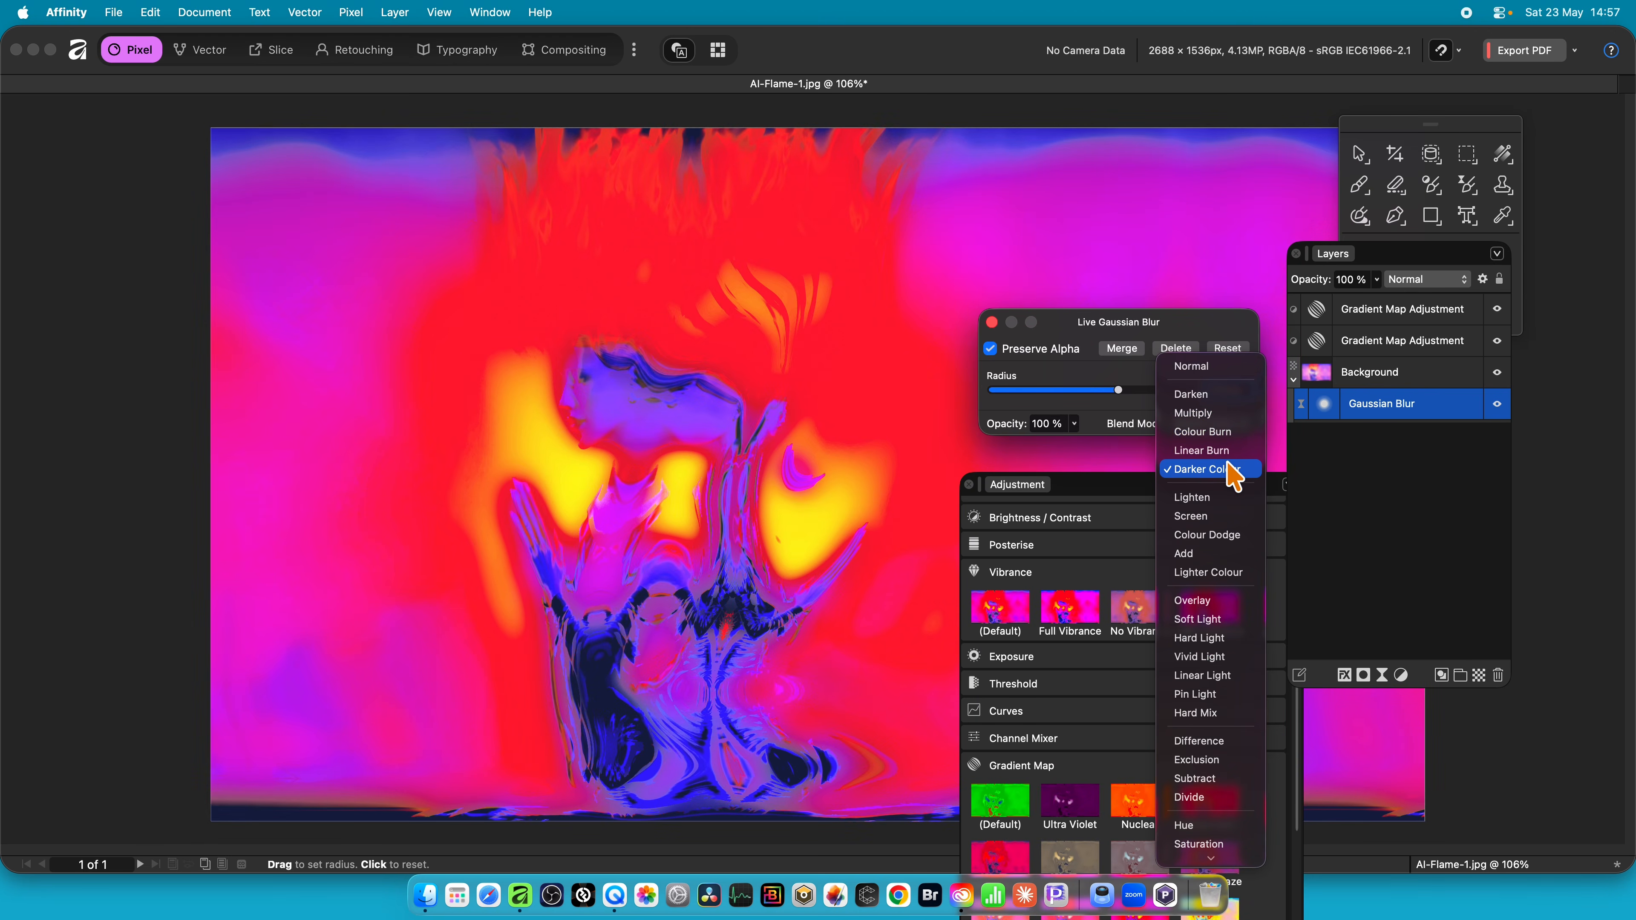
pyautogui.click(1227, 451)
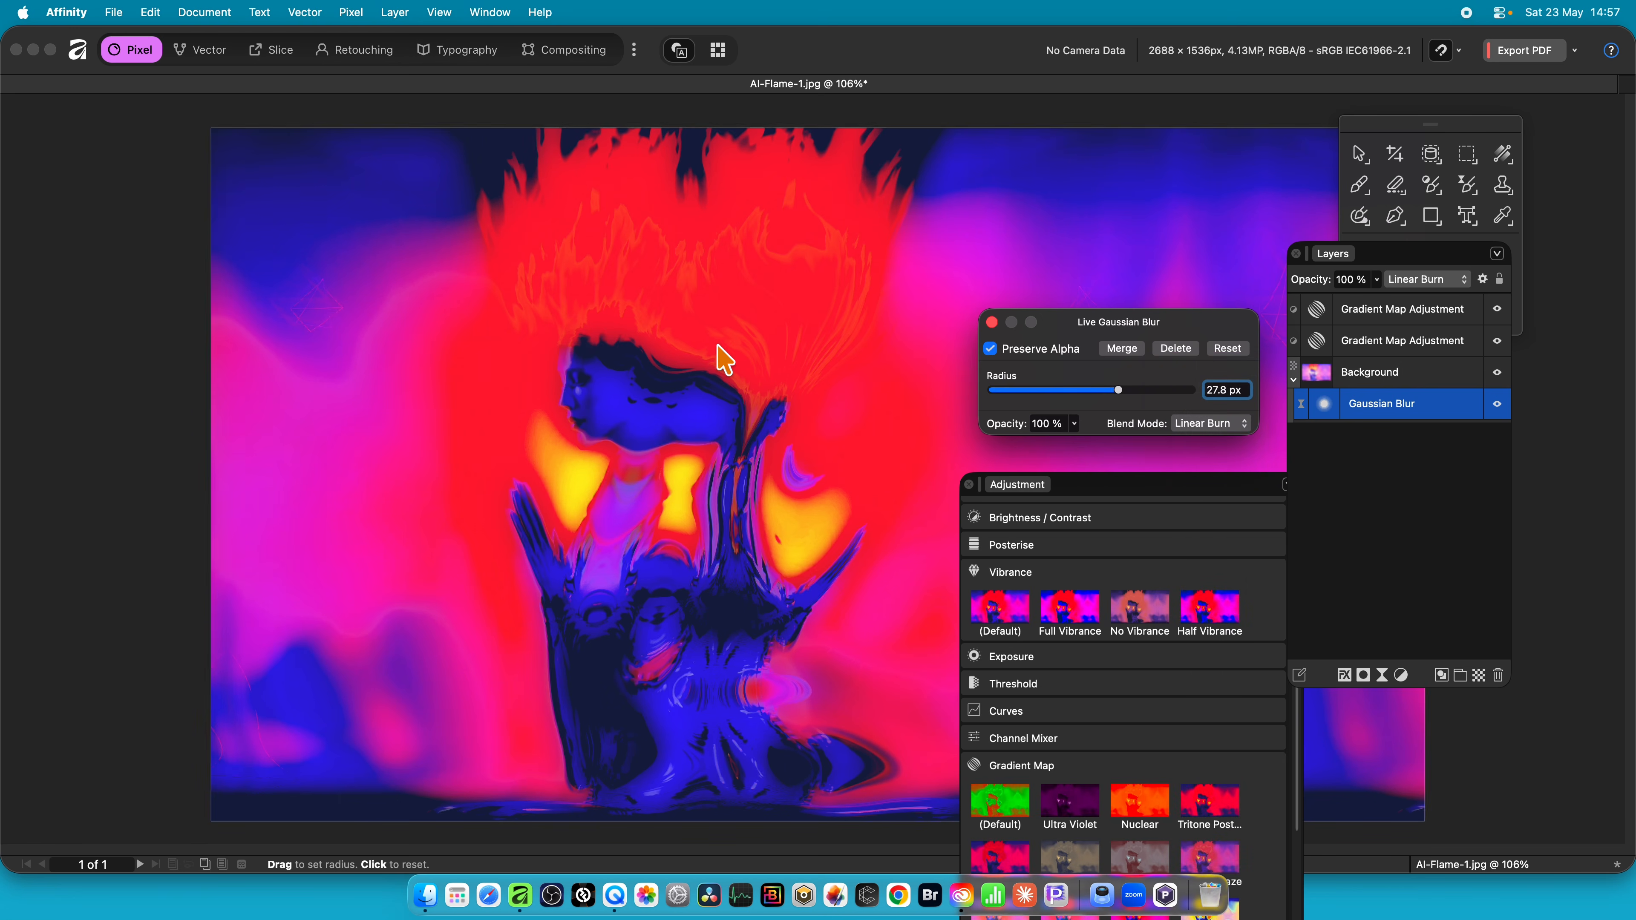
pyautogui.moveTo(1113, 391)
pyautogui.mouseDown()
pyautogui.moveTo(1176, 392)
pyautogui.moveTo(1041, 389)
pyautogui.moveTo(1124, 390)
pyautogui.mouseUp()
pyautogui.click(991, 322)
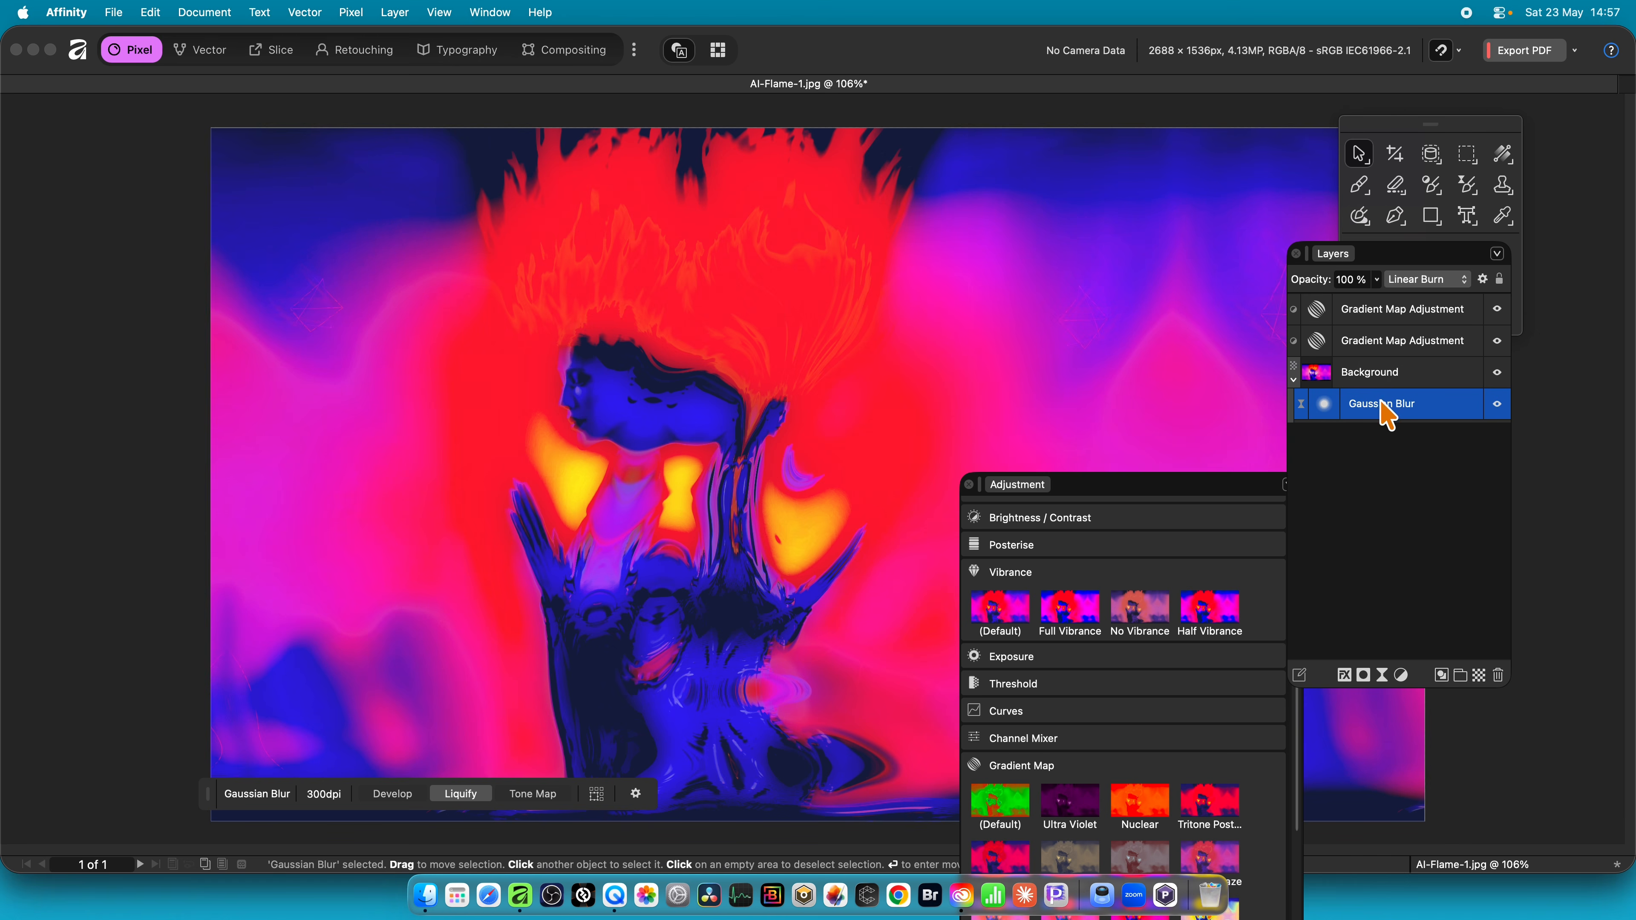
# - Add a live Add Noise filter above the Background layer with 88 % intensity and Monochromatic turned off
pyautogui.click(365, 16)
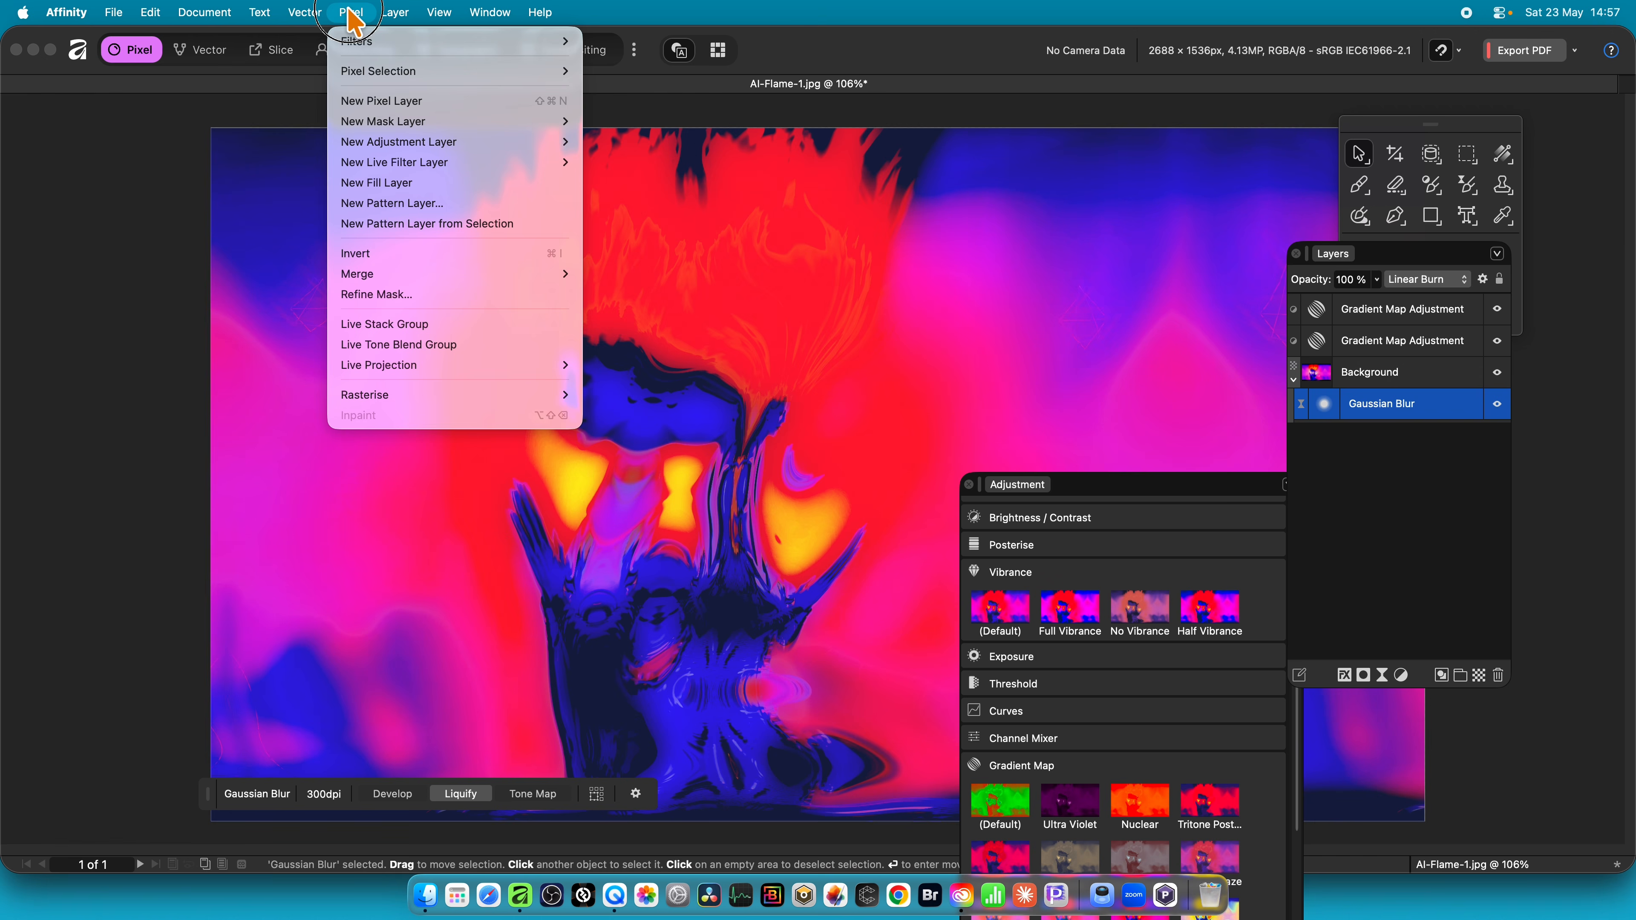
pyautogui.moveTo(371, 163)
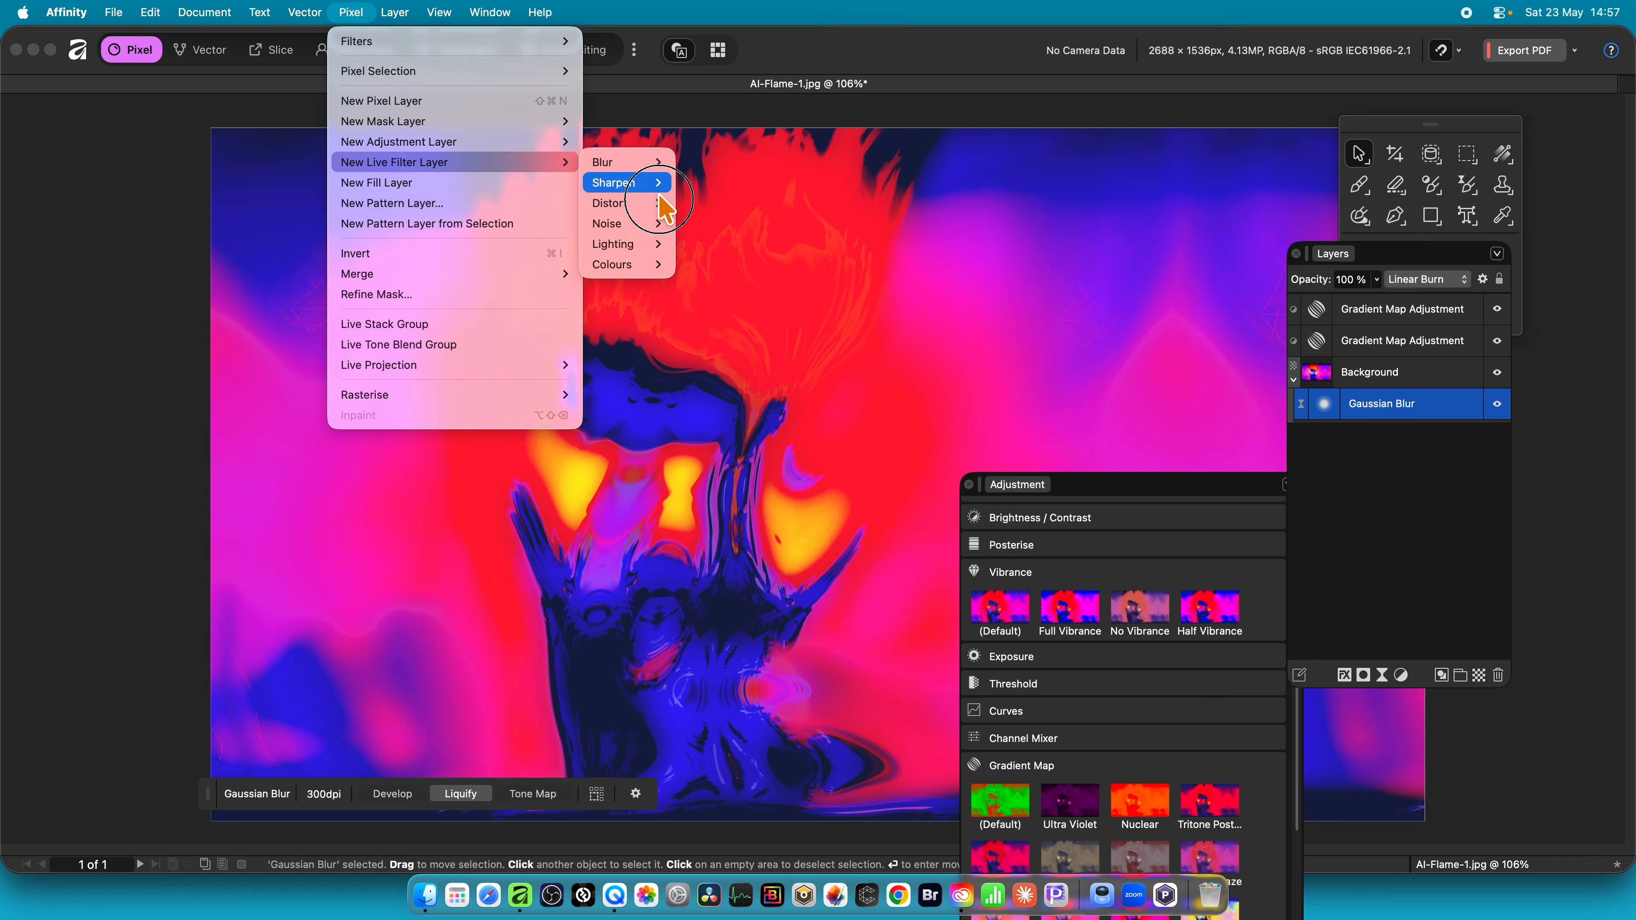
pyautogui.moveTo(657, 221)
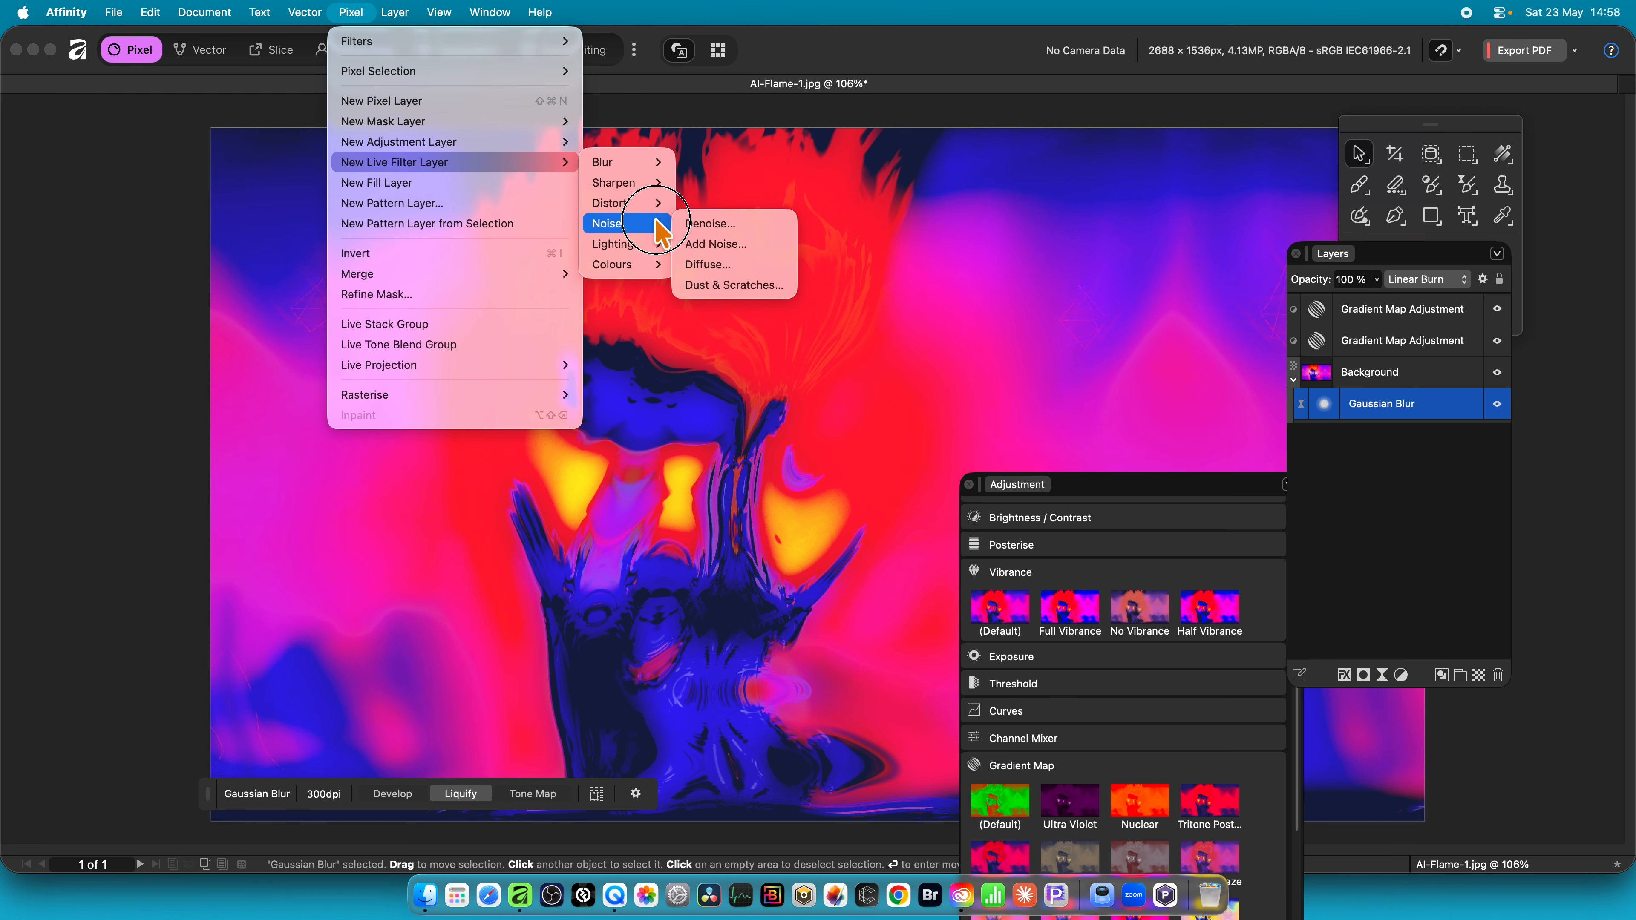
pyautogui.click(719, 248)
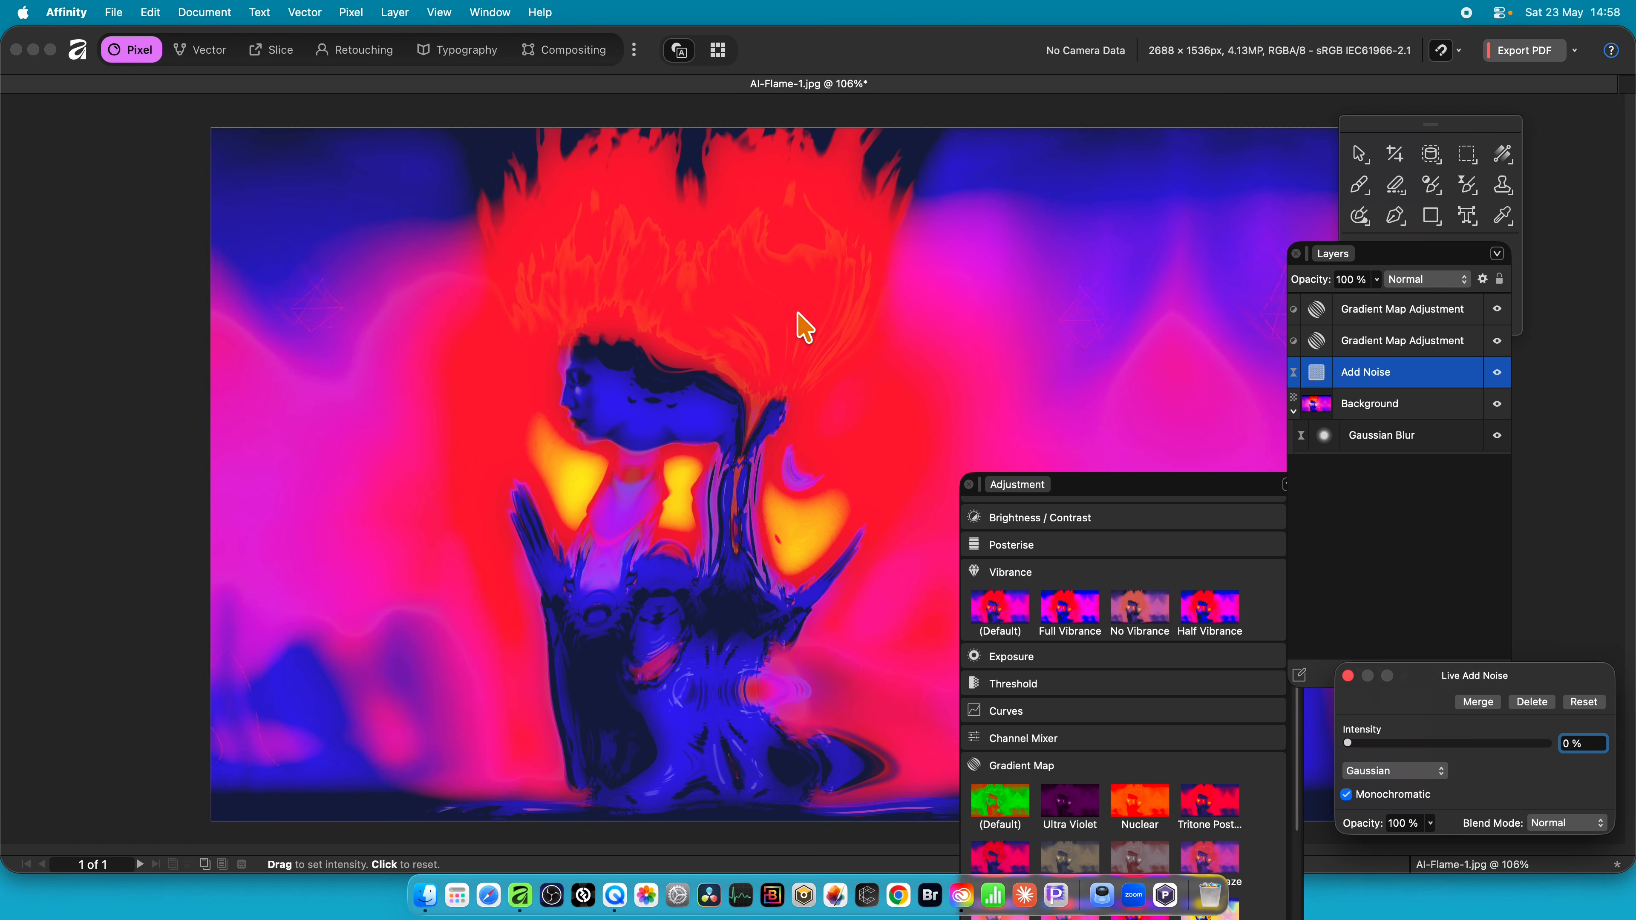
pyautogui.moveTo(1367, 749); pyautogui.dragTo(1526, 738)
pyautogui.moveTo(1526, 675); pyautogui.dragTo(961, 319)
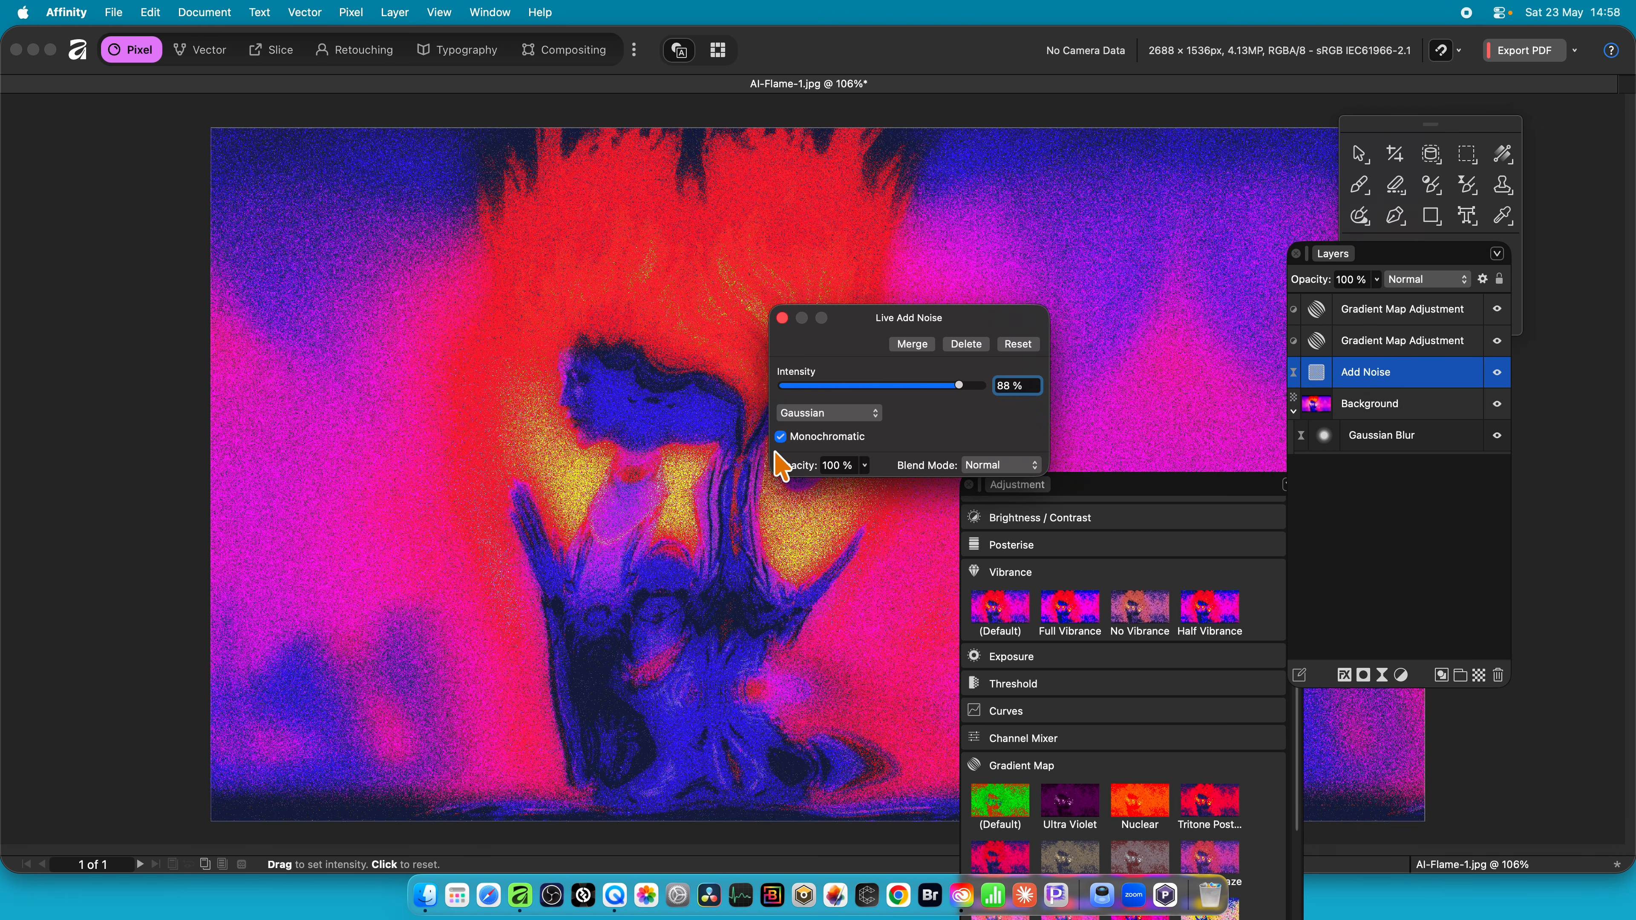
pyautogui.click(783, 438)
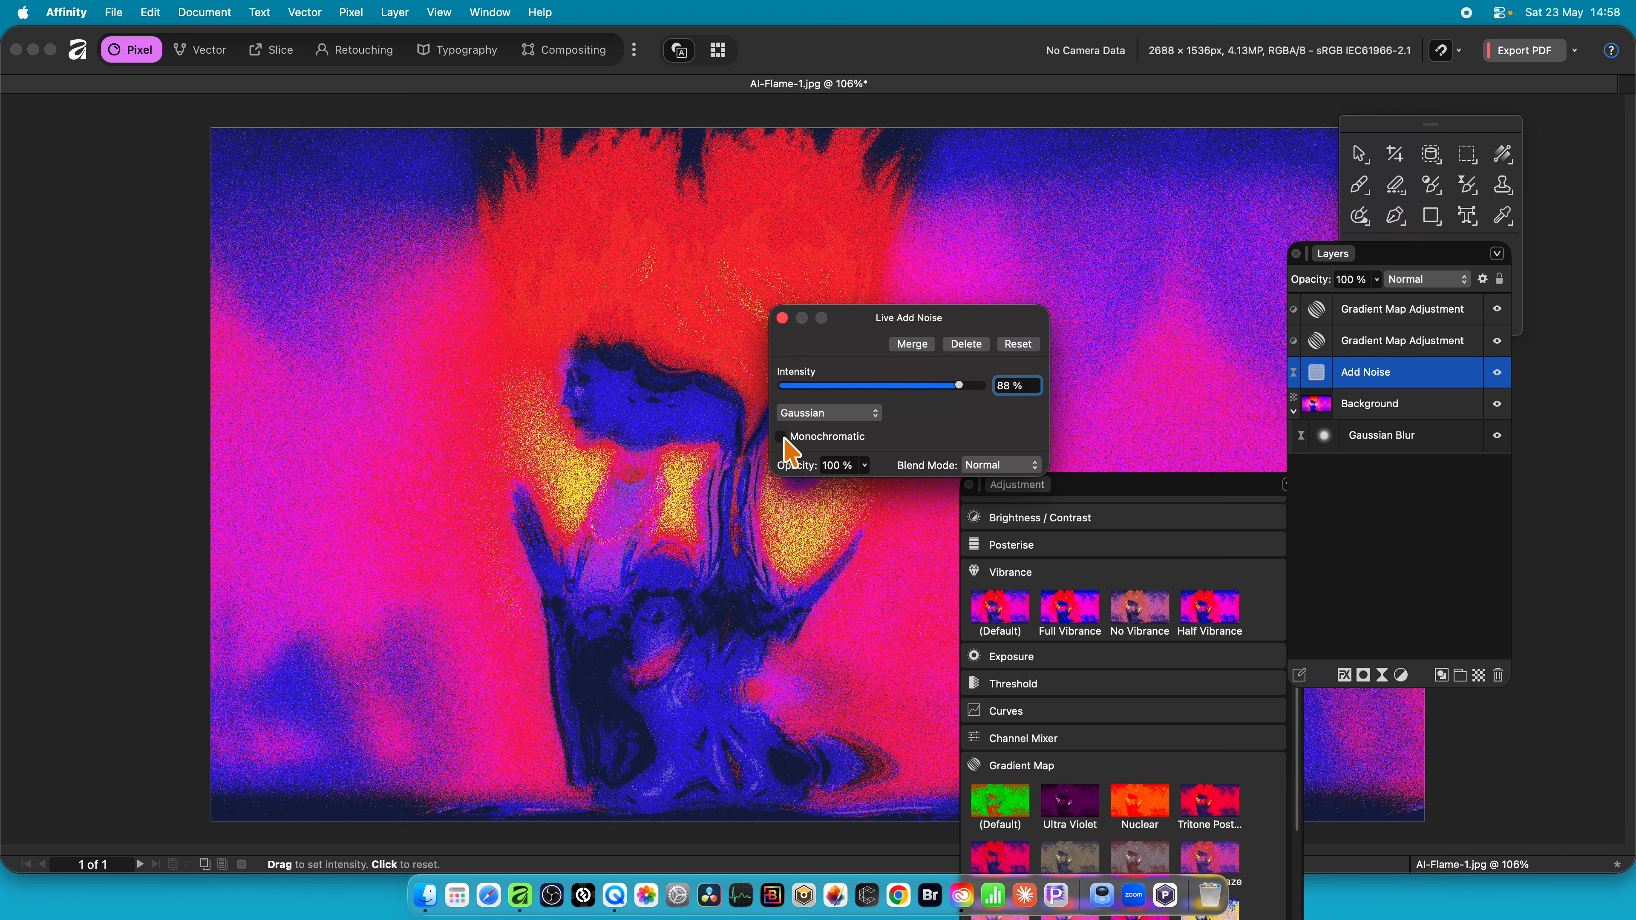
# - Try the Uniform noise distribution and switch back to Gaussian
pyautogui.click(848, 413)
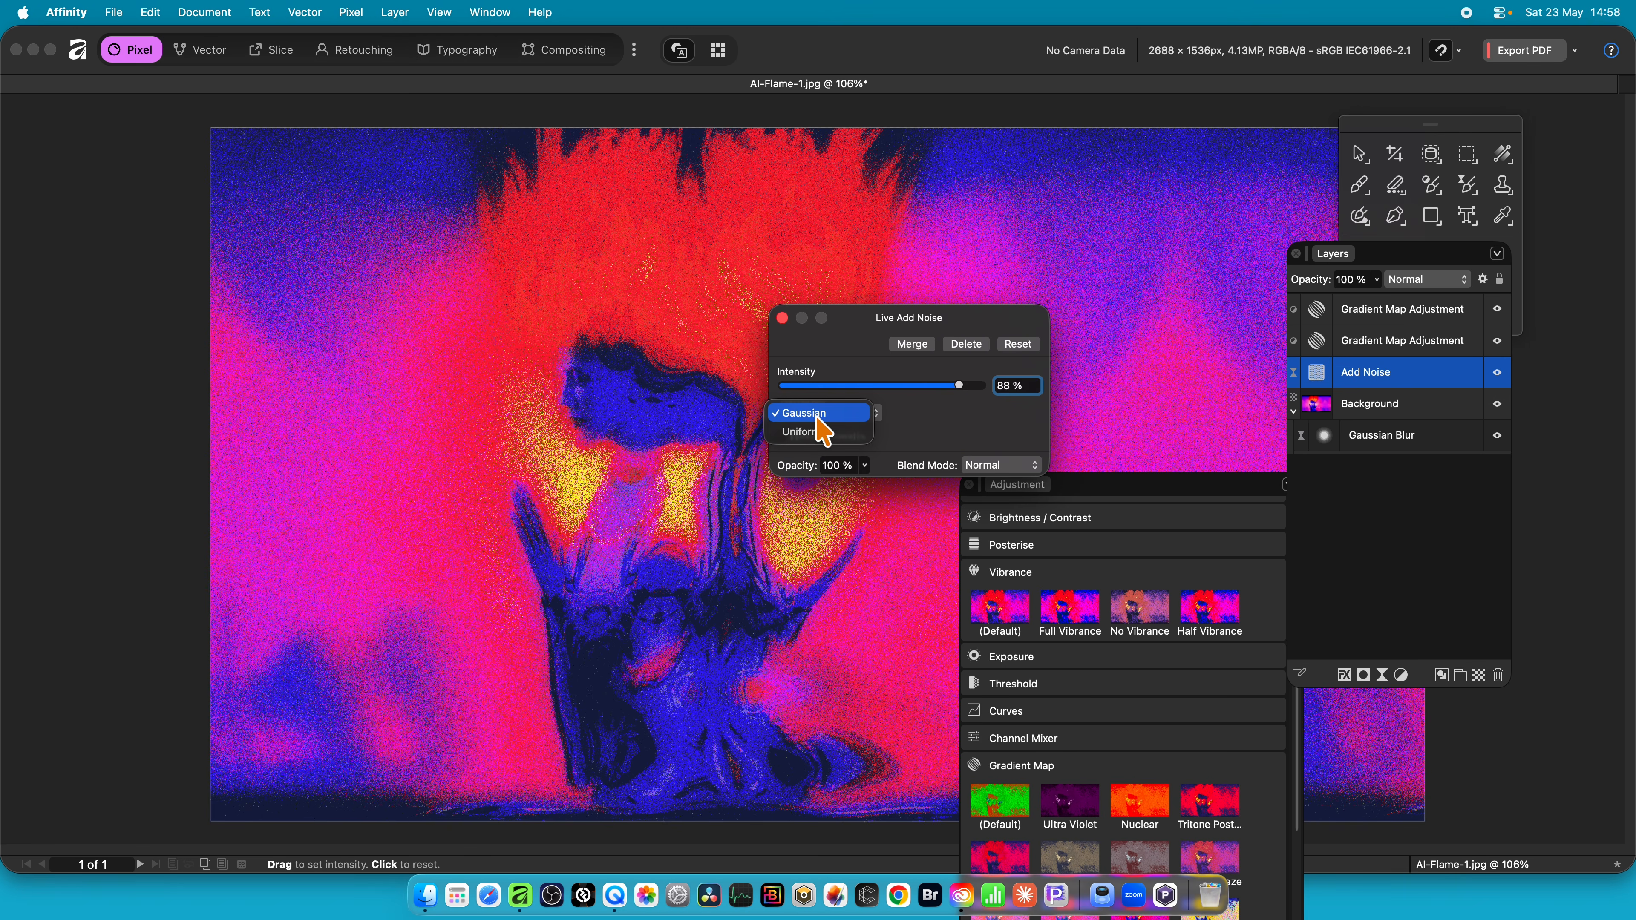
pyautogui.click(816, 429)
pyautogui.click(828, 416)
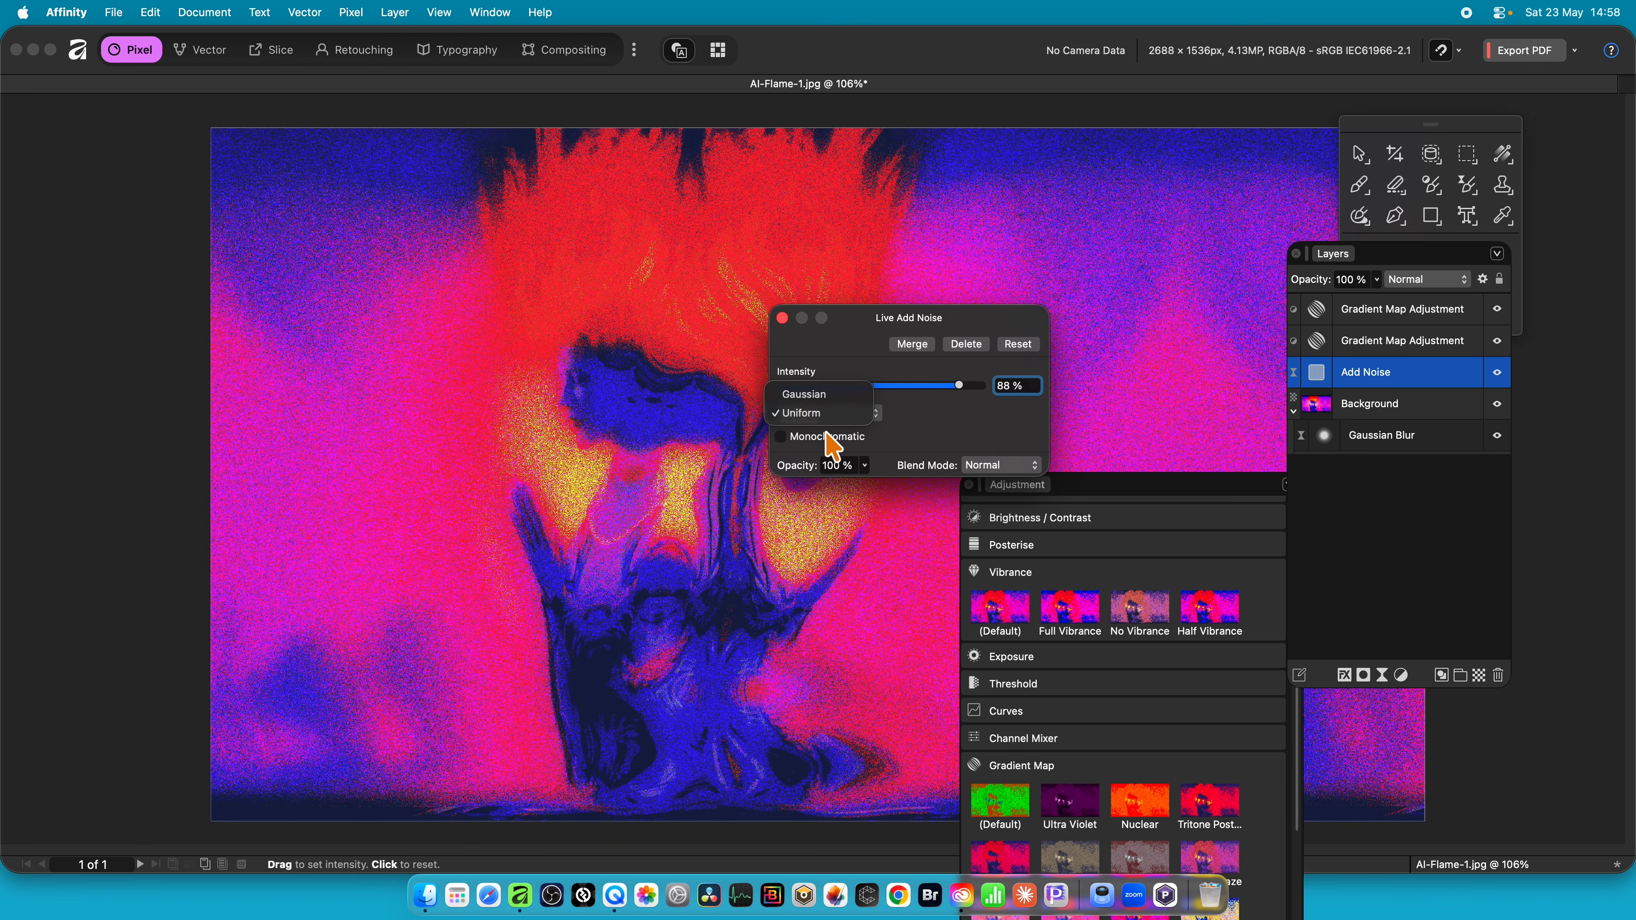
pyautogui.click(813, 395)
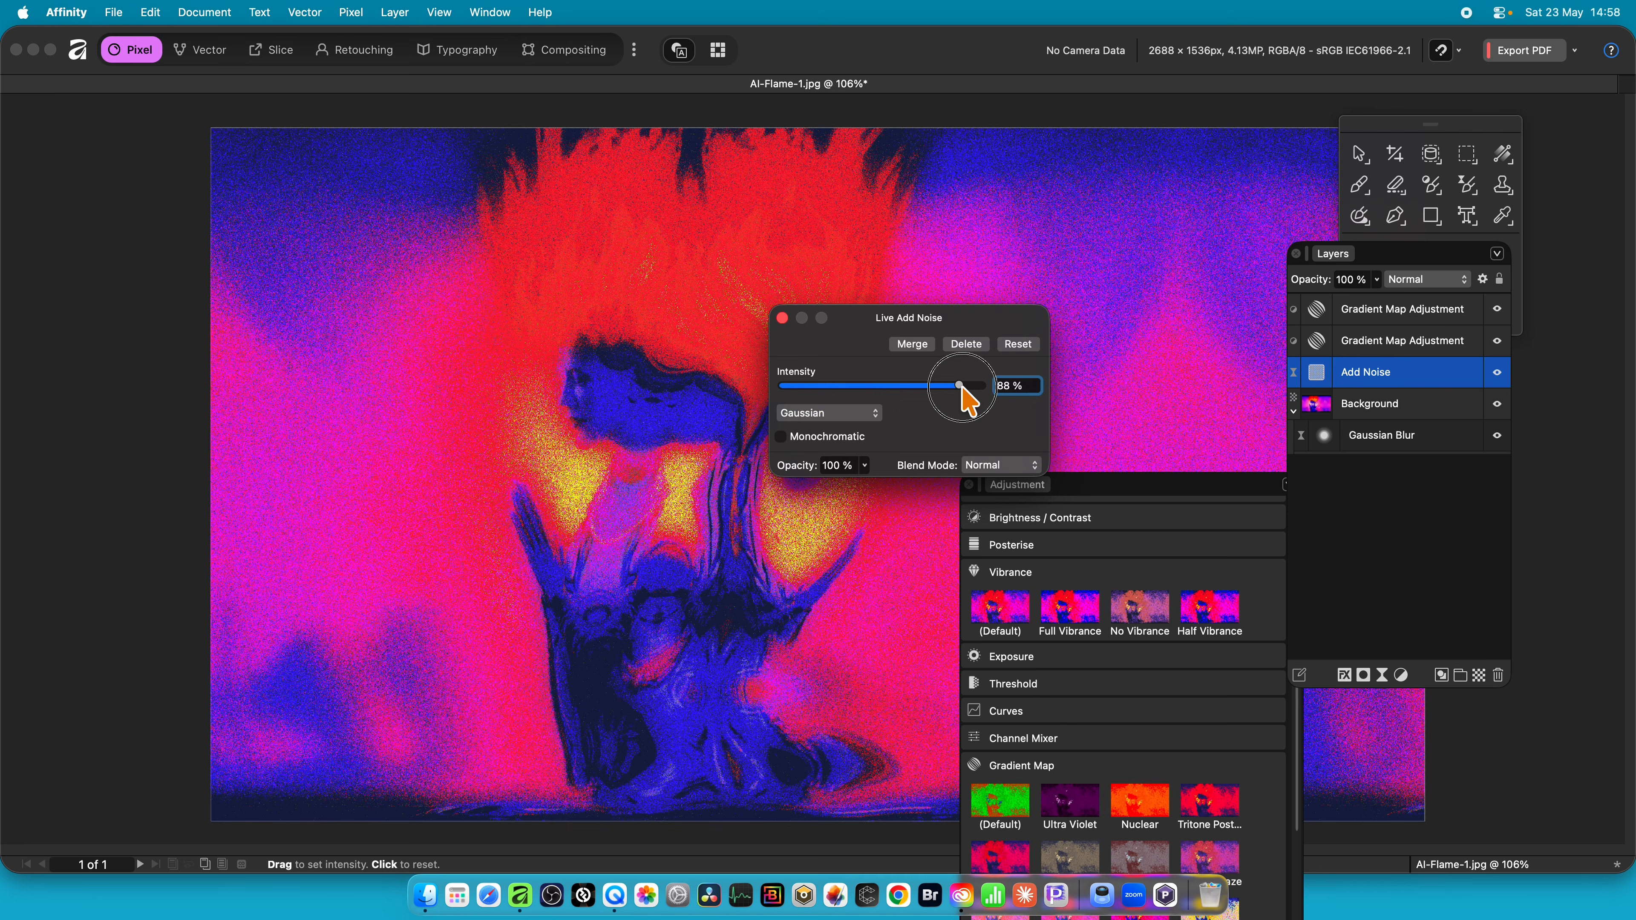
# - Set the live Add Noise filter's intensity to 91 % and its blend mode to Multiply
pyautogui.moveTo(960, 385); pyautogui.dragTo(966, 386)
pyautogui.click(993, 465)
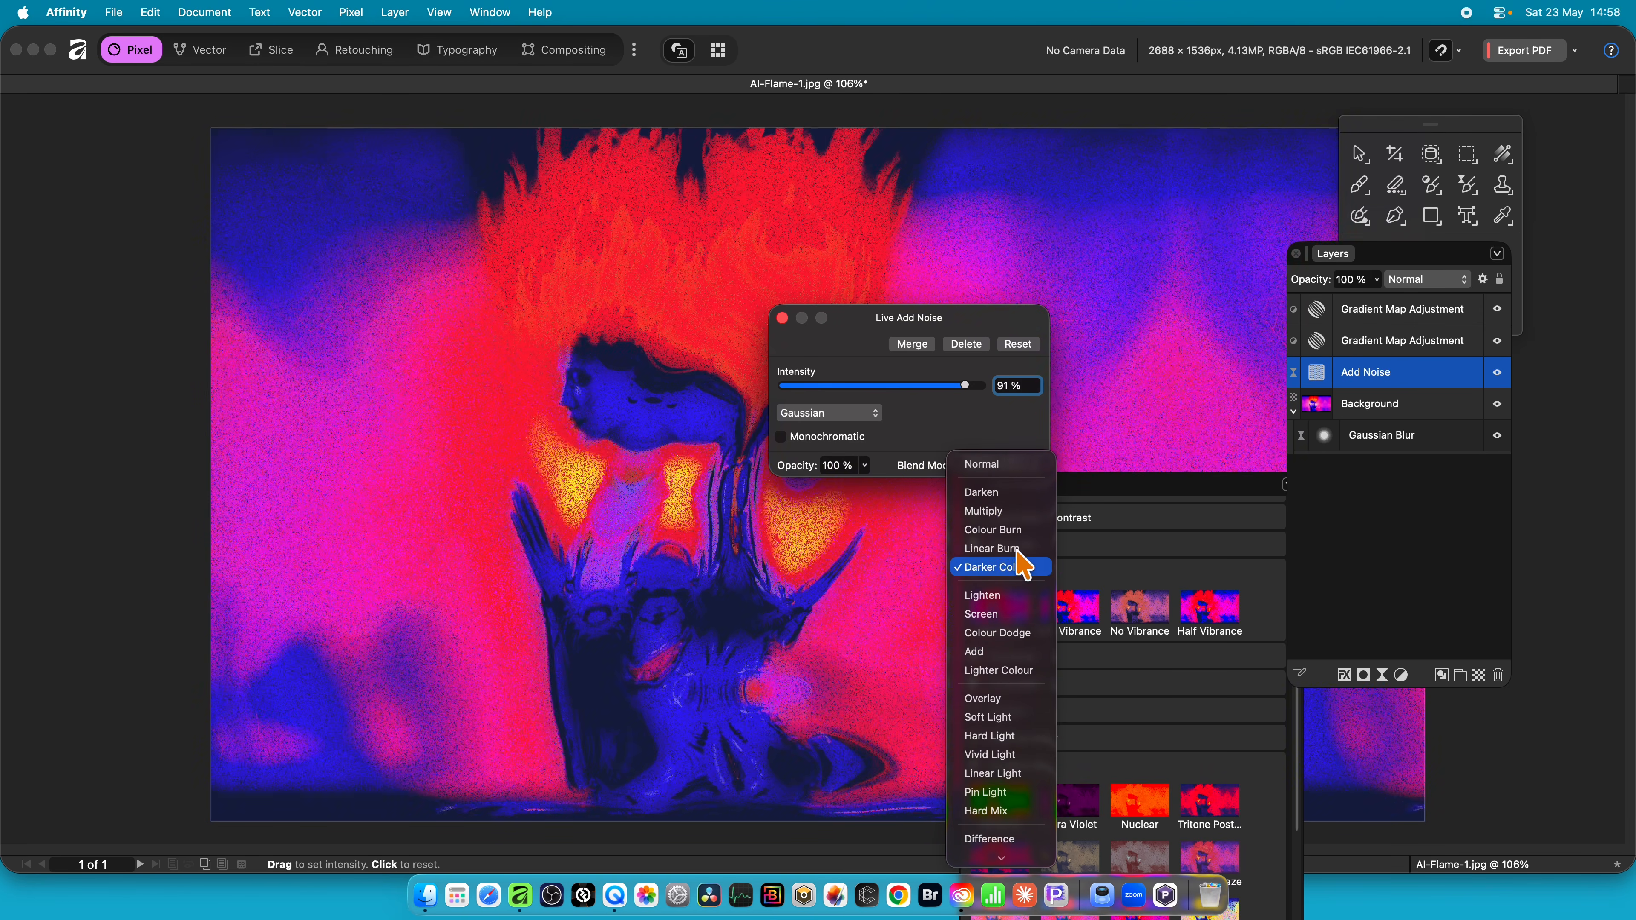
pyautogui.click(1023, 493)
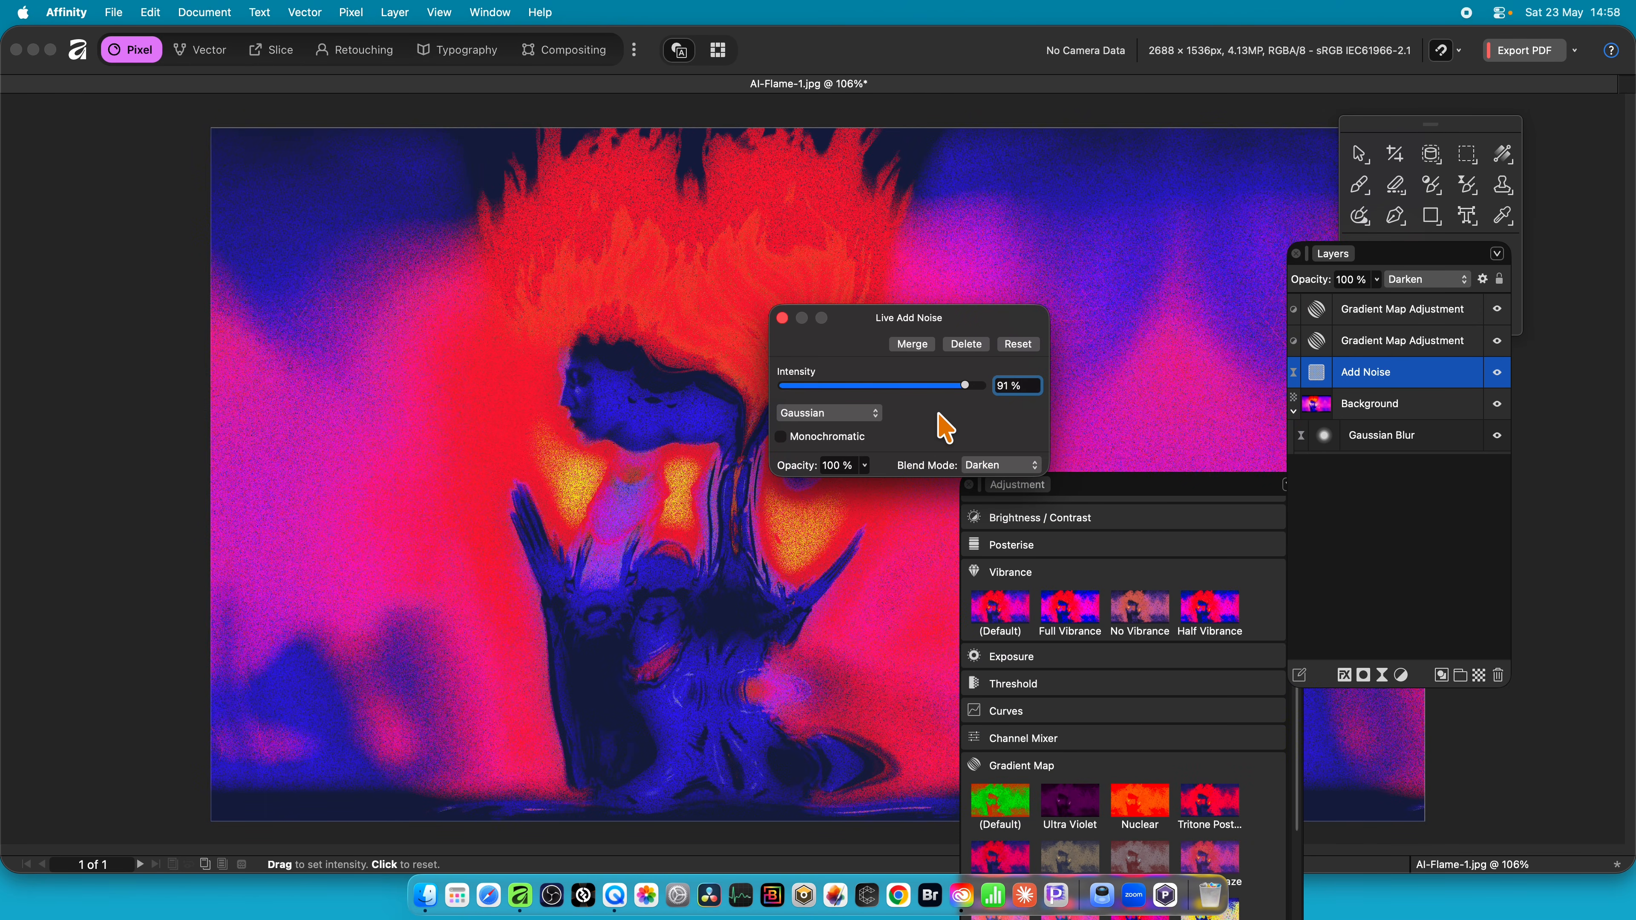
pyautogui.click(1012, 470)
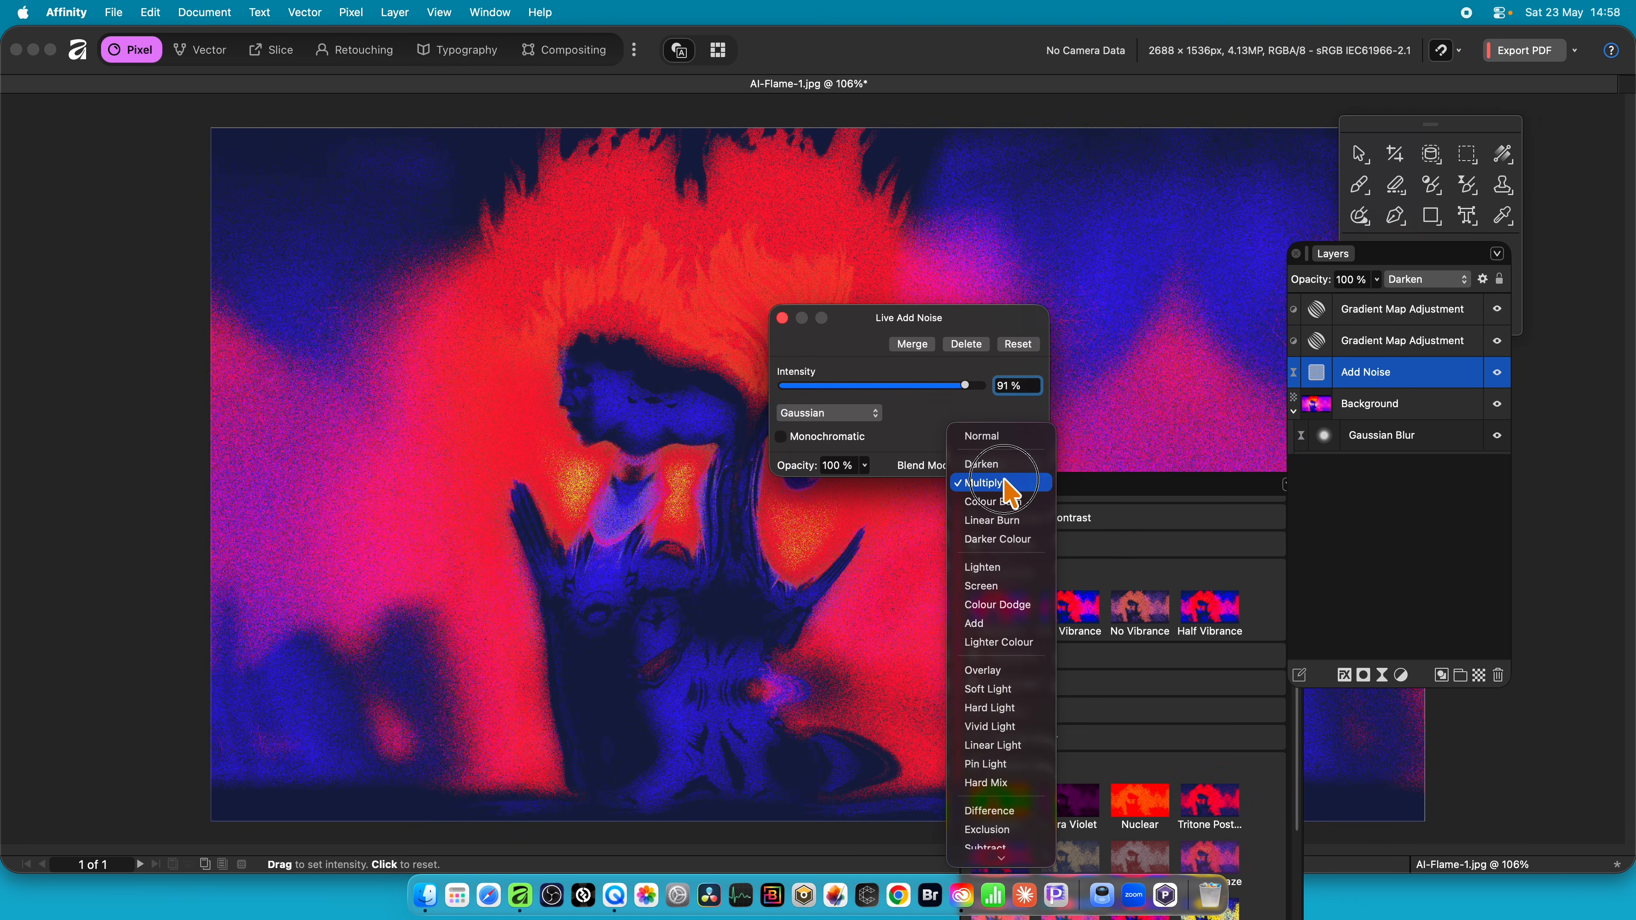
pyautogui.click(966, 482)
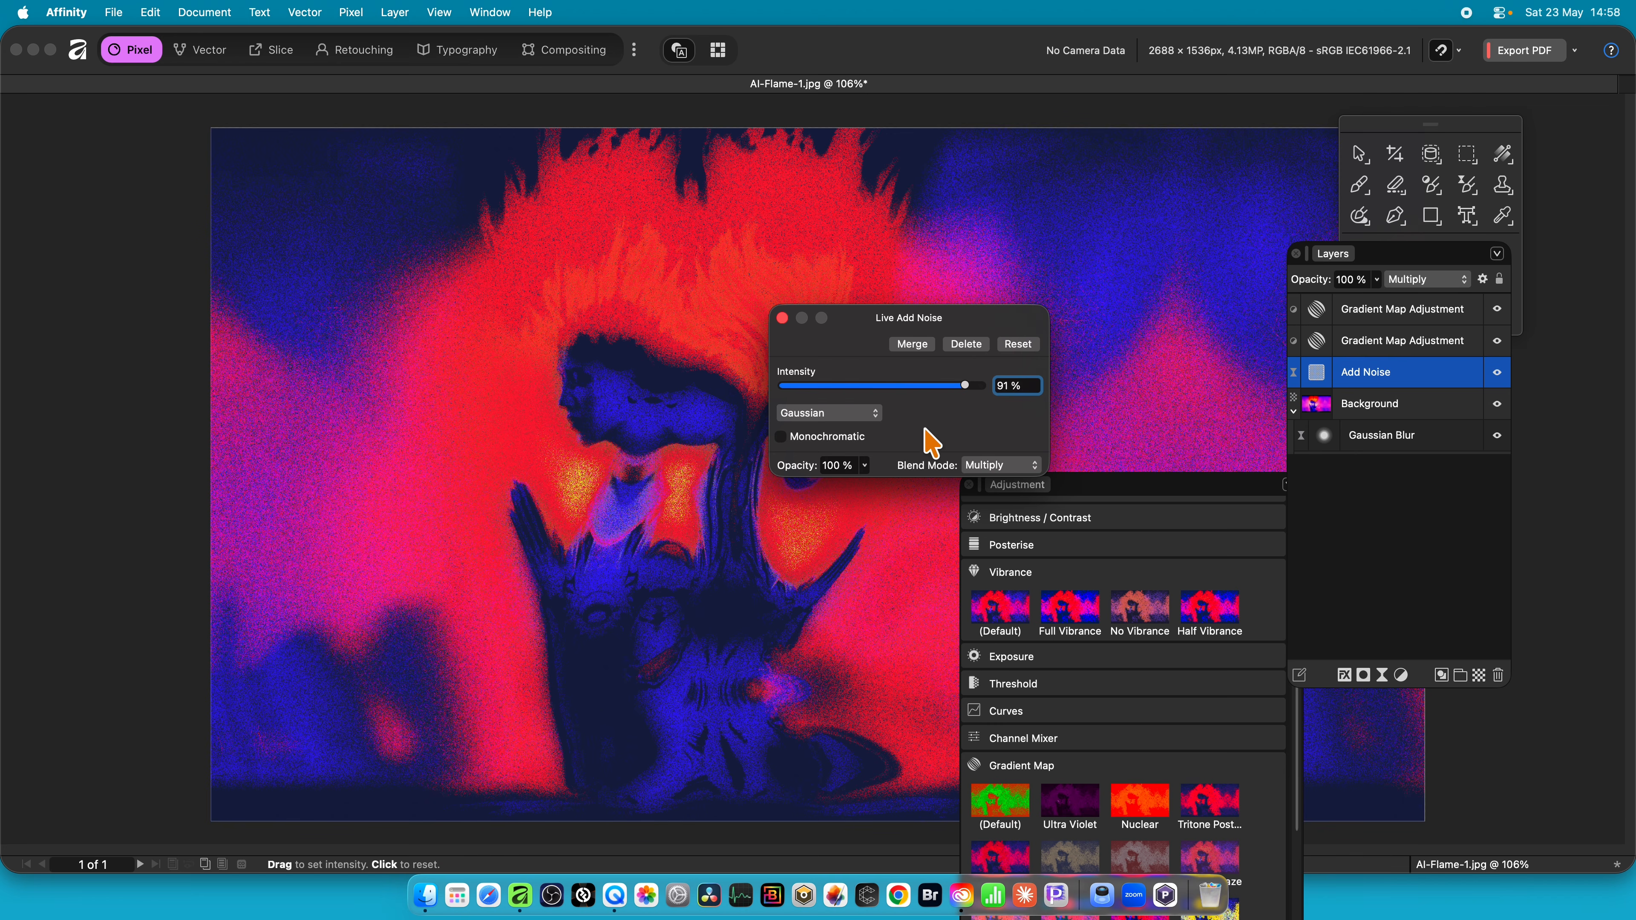
pyautogui.click(782, 318)
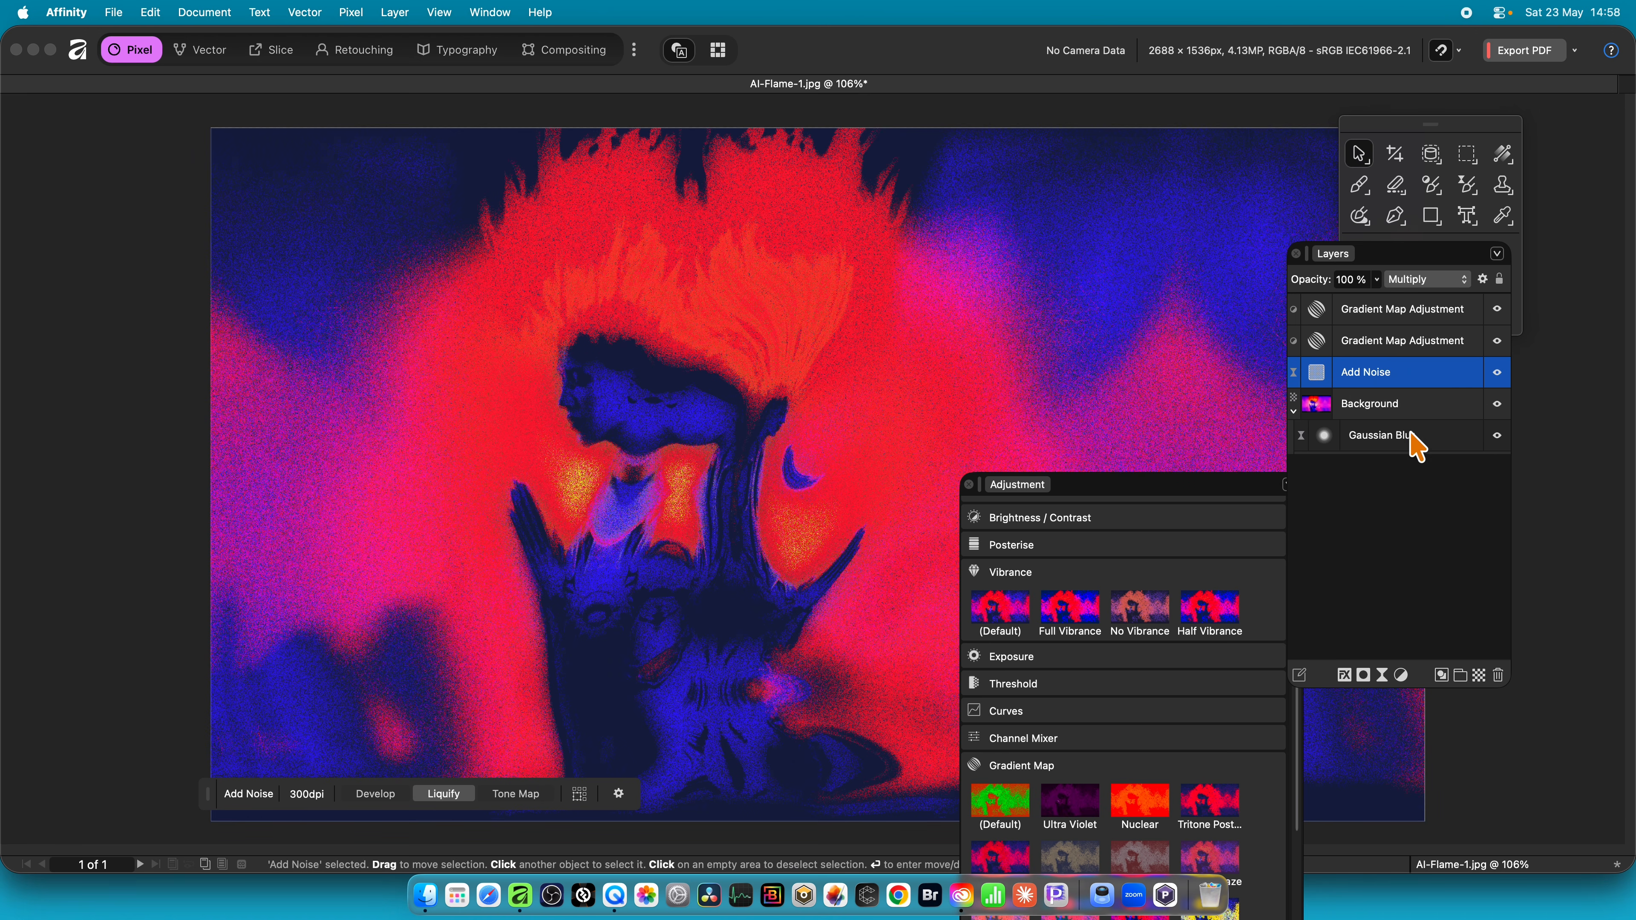
# - Nest the Add Noise filter inside the Background layer, beneath the Gaussian Blur
pyautogui.moveTo(1375, 384); pyautogui.dragTo(1406, 404)
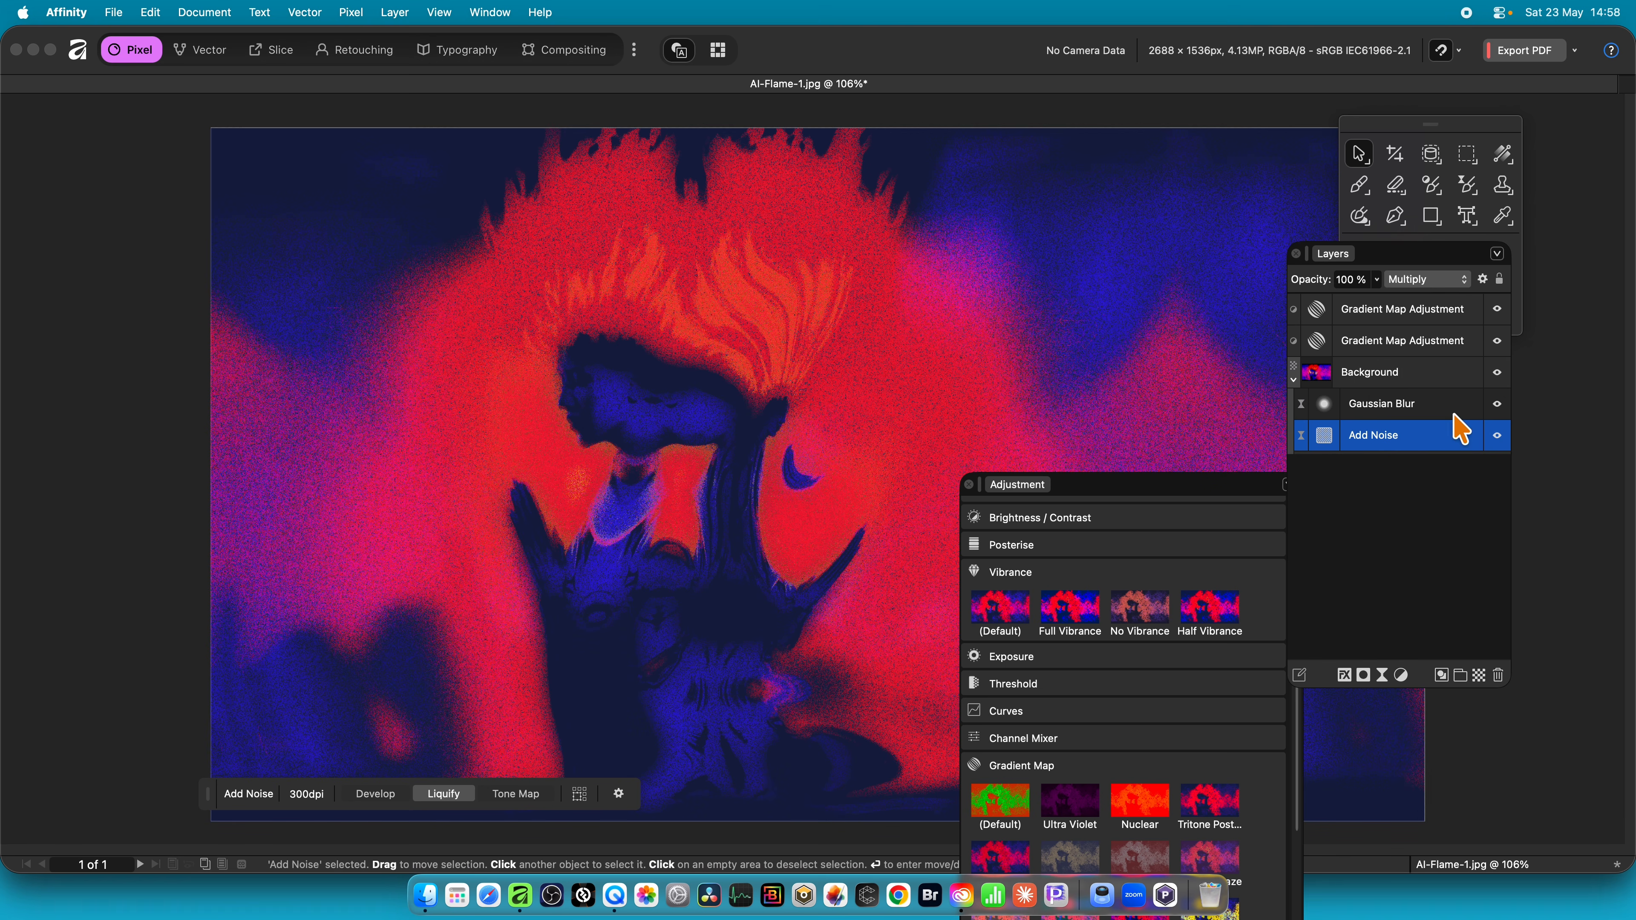
pyautogui.moveTo(1384, 451)
pyautogui.mouseDown()
pyautogui.moveTo(1385, 387)
pyautogui.moveTo(1392, 467)
pyautogui.mouseUp()
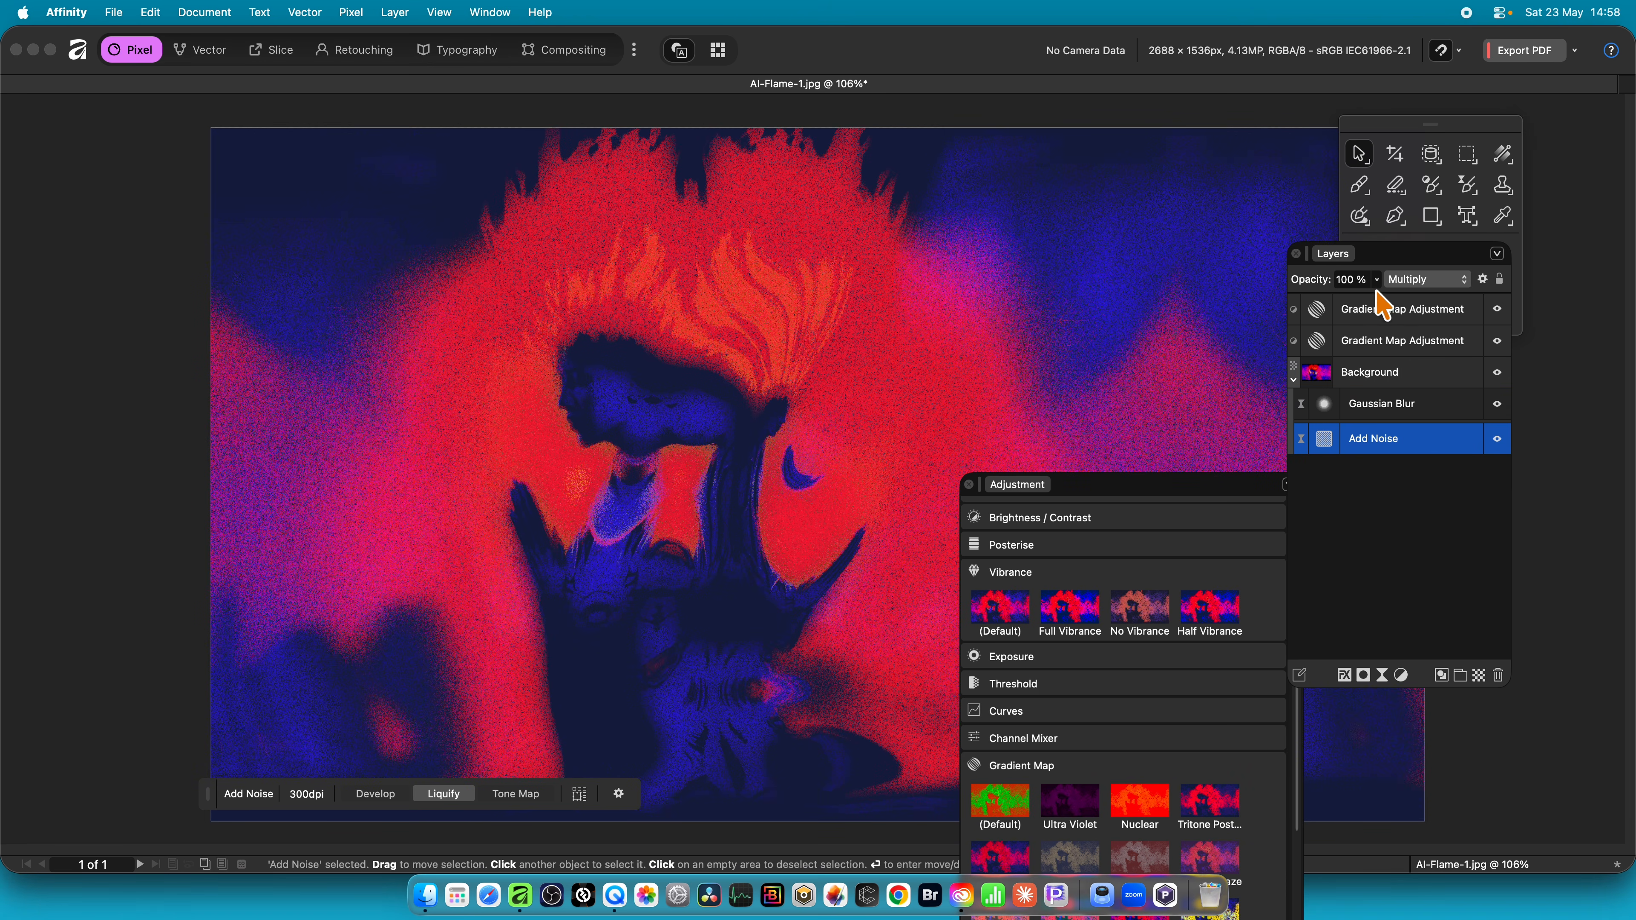
# - In the uppermost Gradient Map adjustment, move the red stop to 18 % and add a yellow stop at 42 %
pyautogui.click(1412, 312)
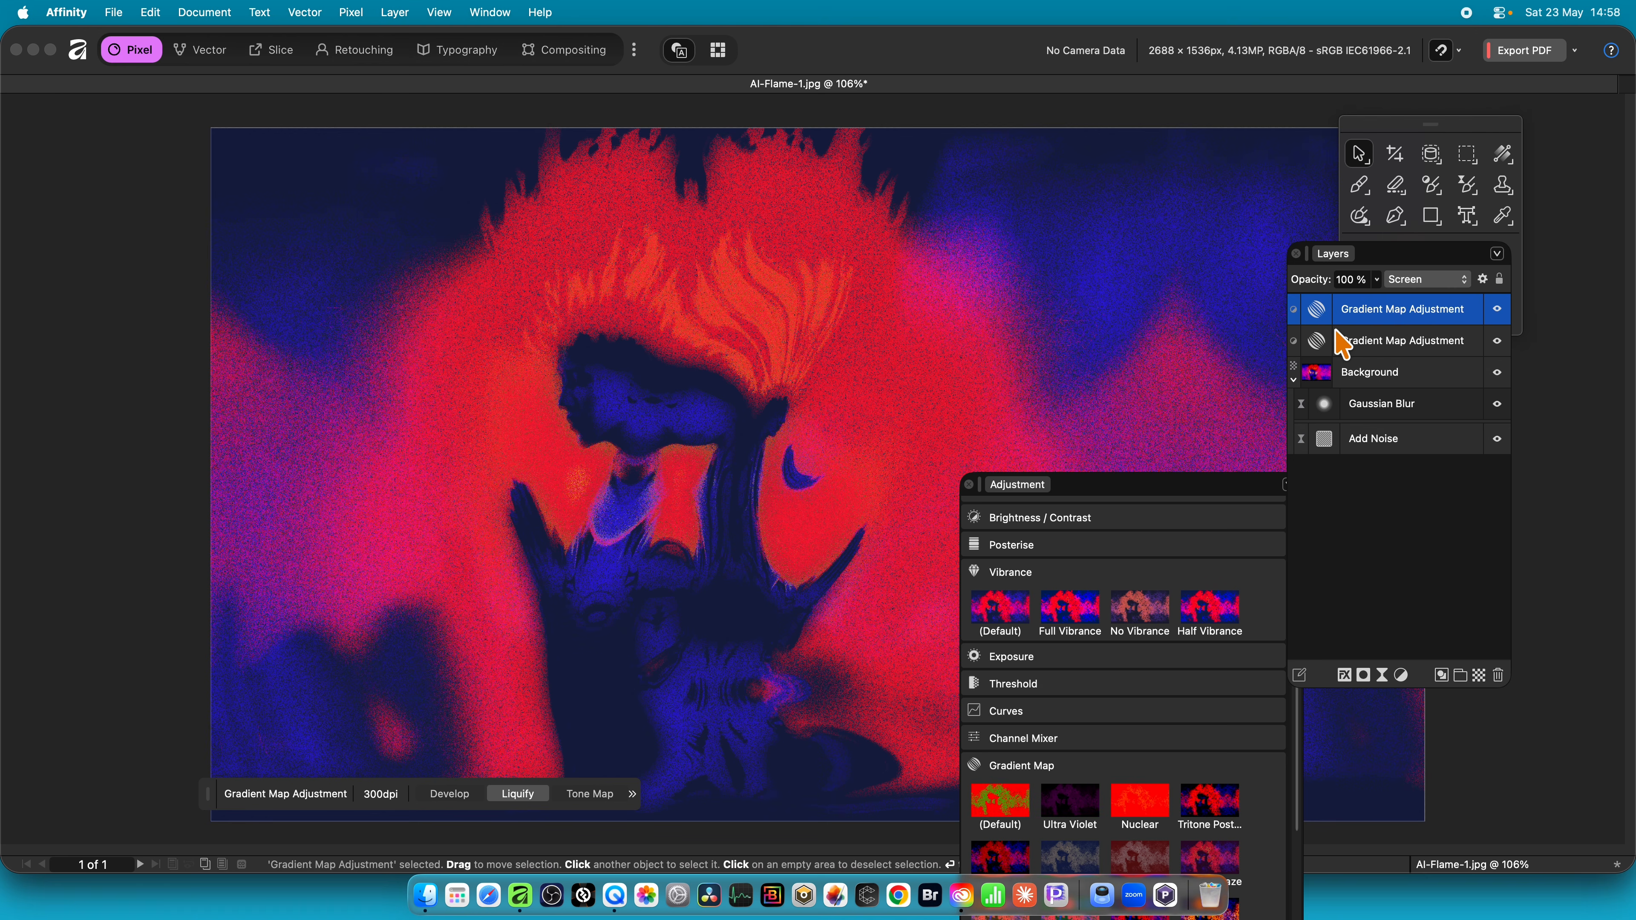
pyautogui.click(1321, 314)
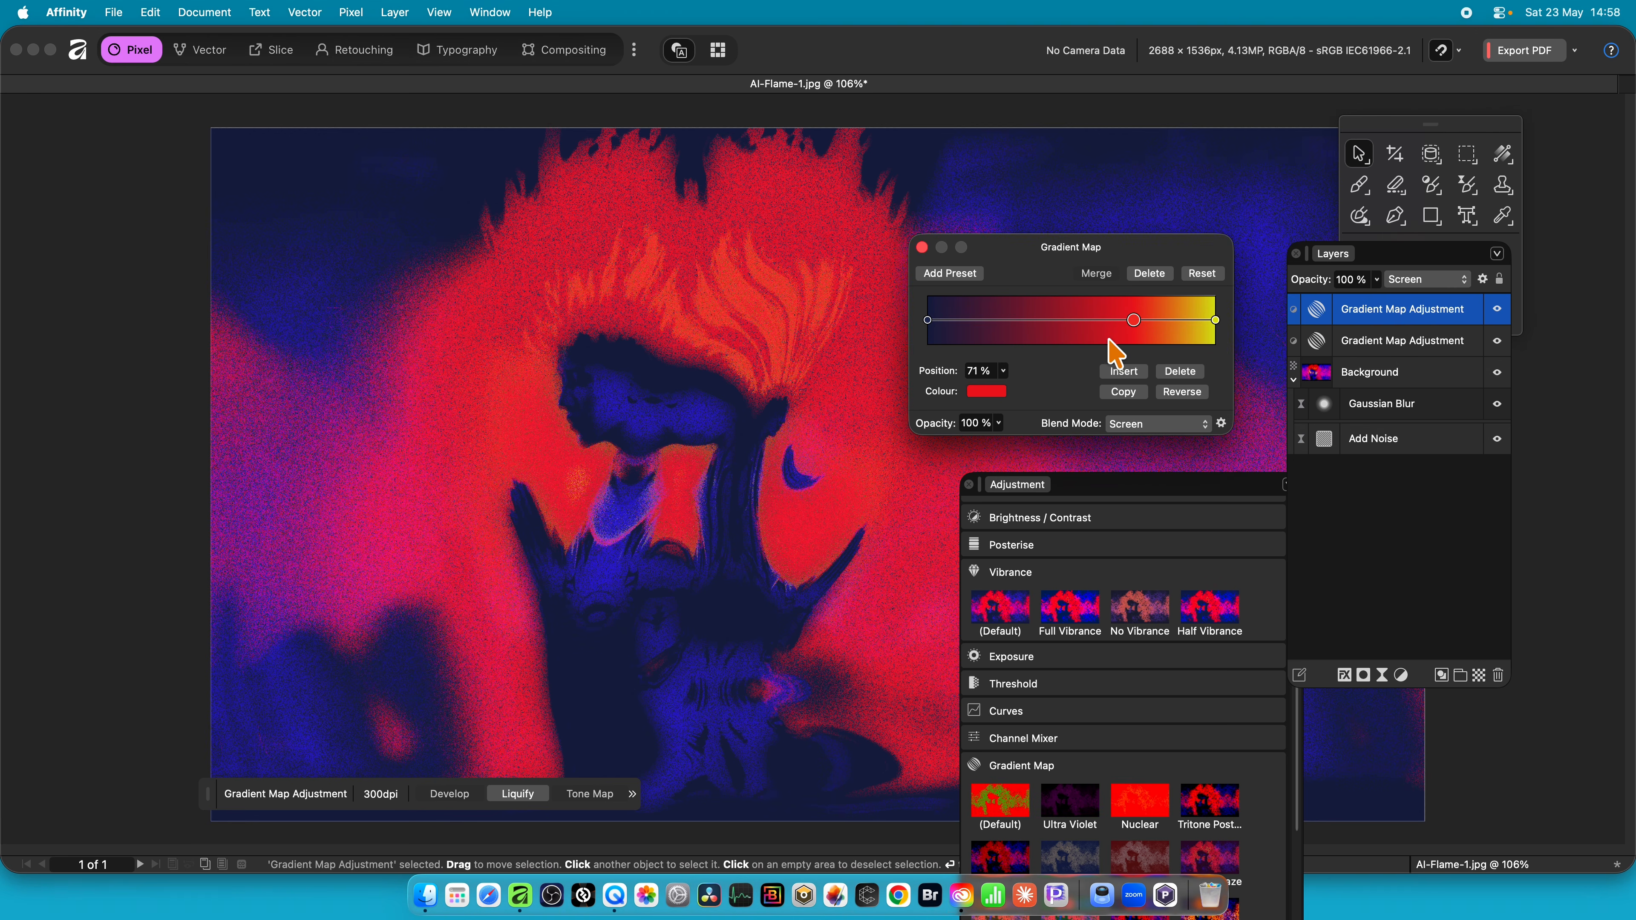
pyautogui.moveTo(1136, 328); pyautogui.dragTo(979, 319)
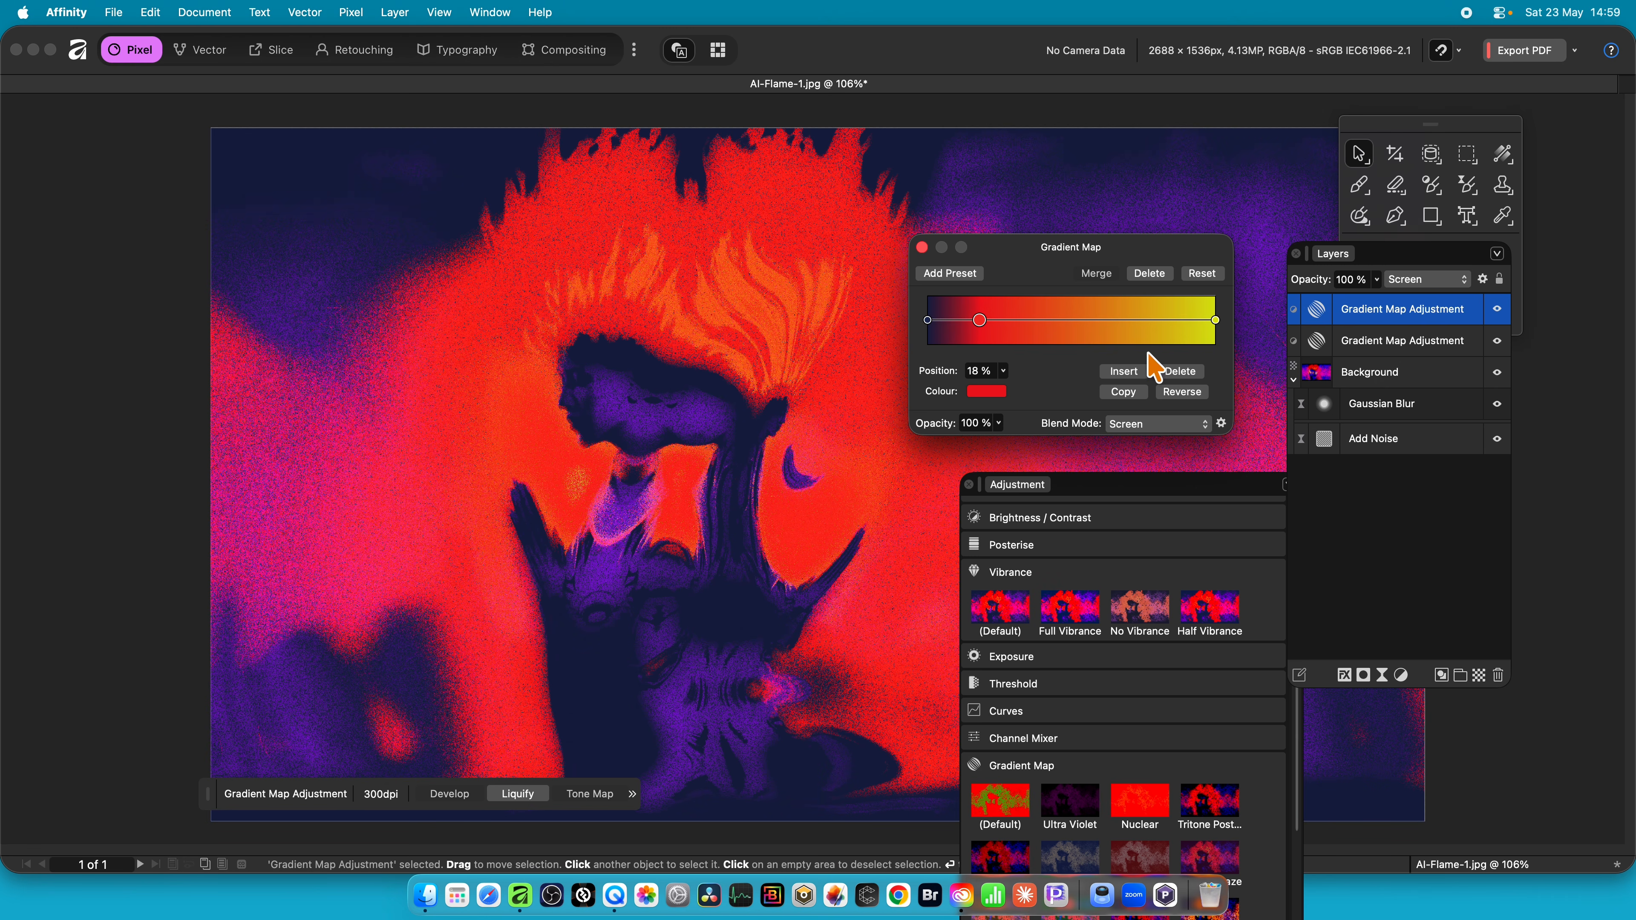
pyautogui.click(1194, 320)
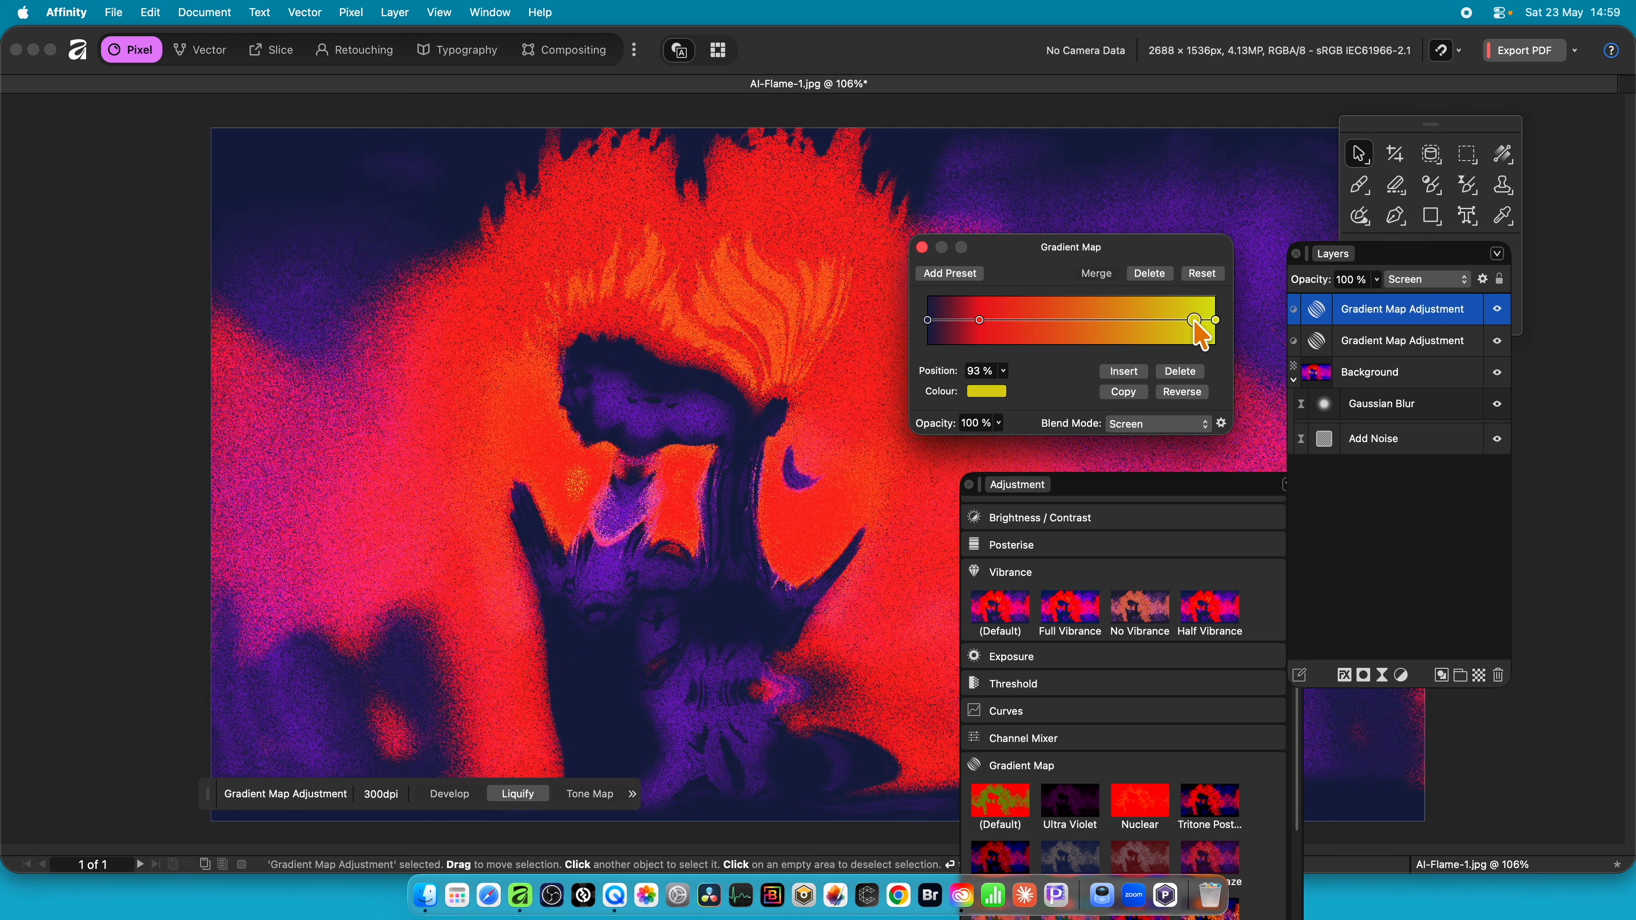
pyautogui.moveTo(1193, 322); pyautogui.dragTo(1048, 320)
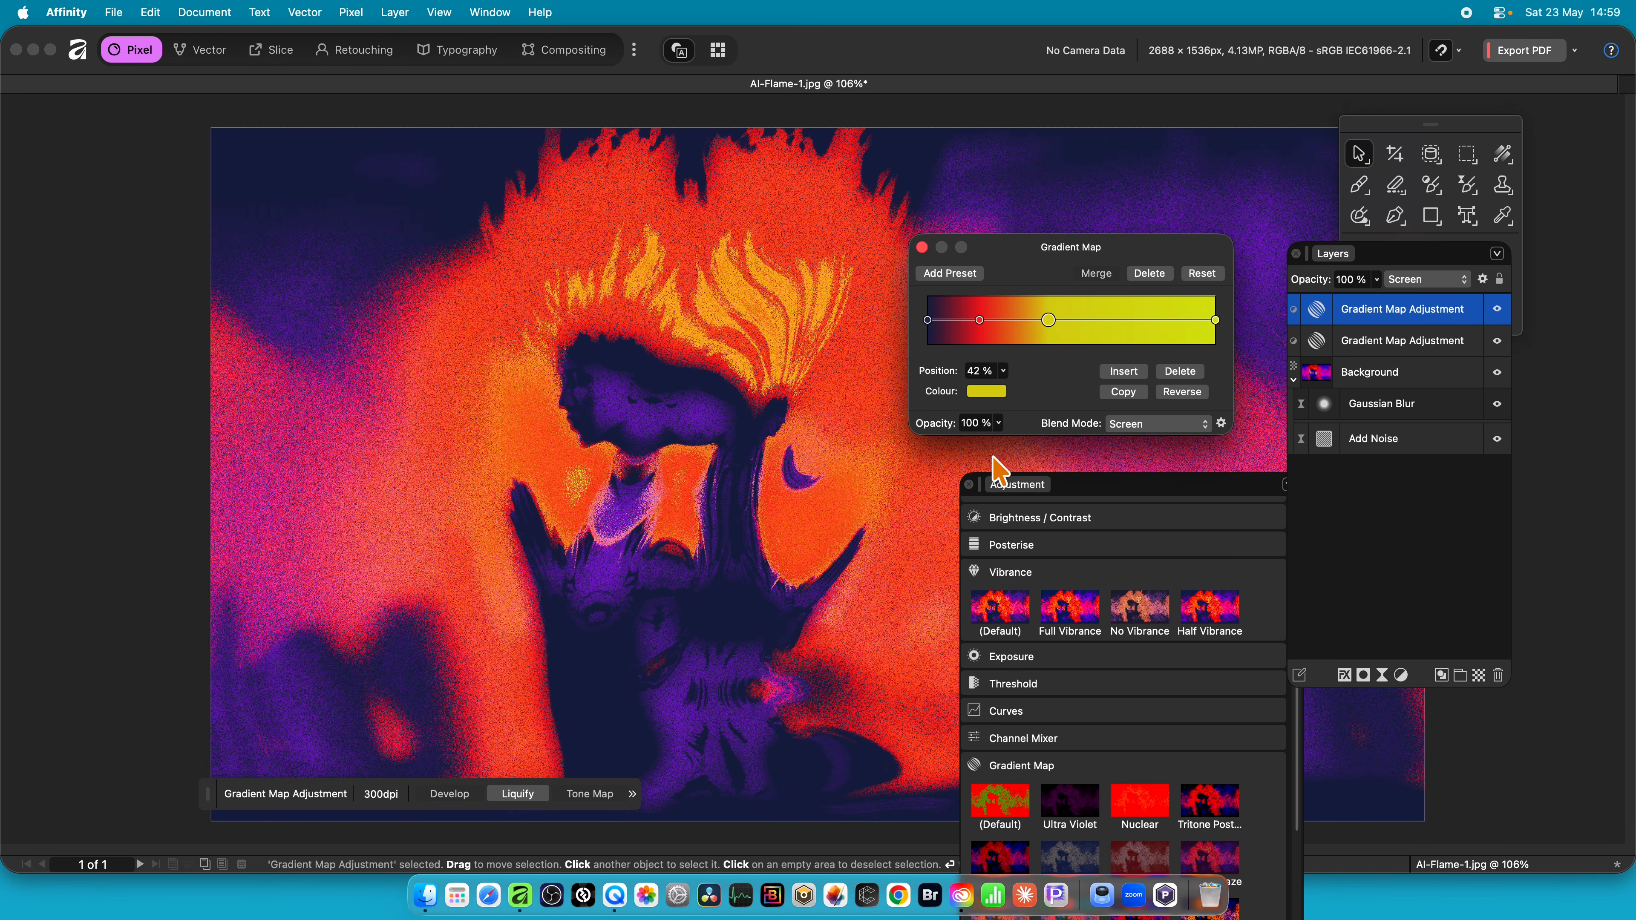
pyautogui.click(1186, 425)
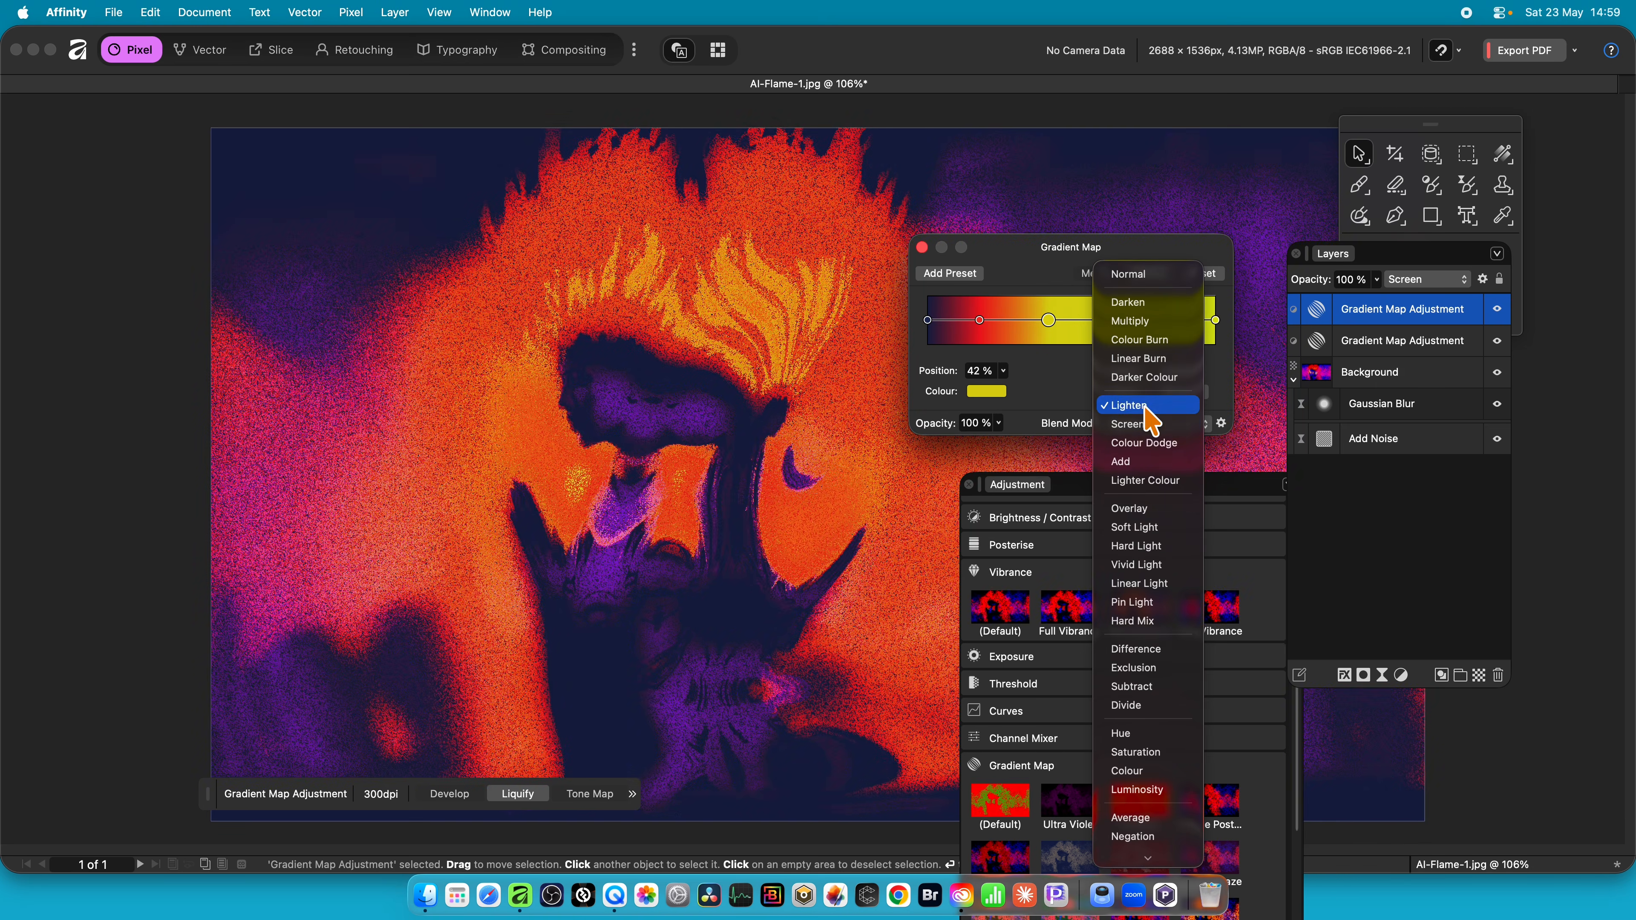
pyautogui.click(1148, 424)
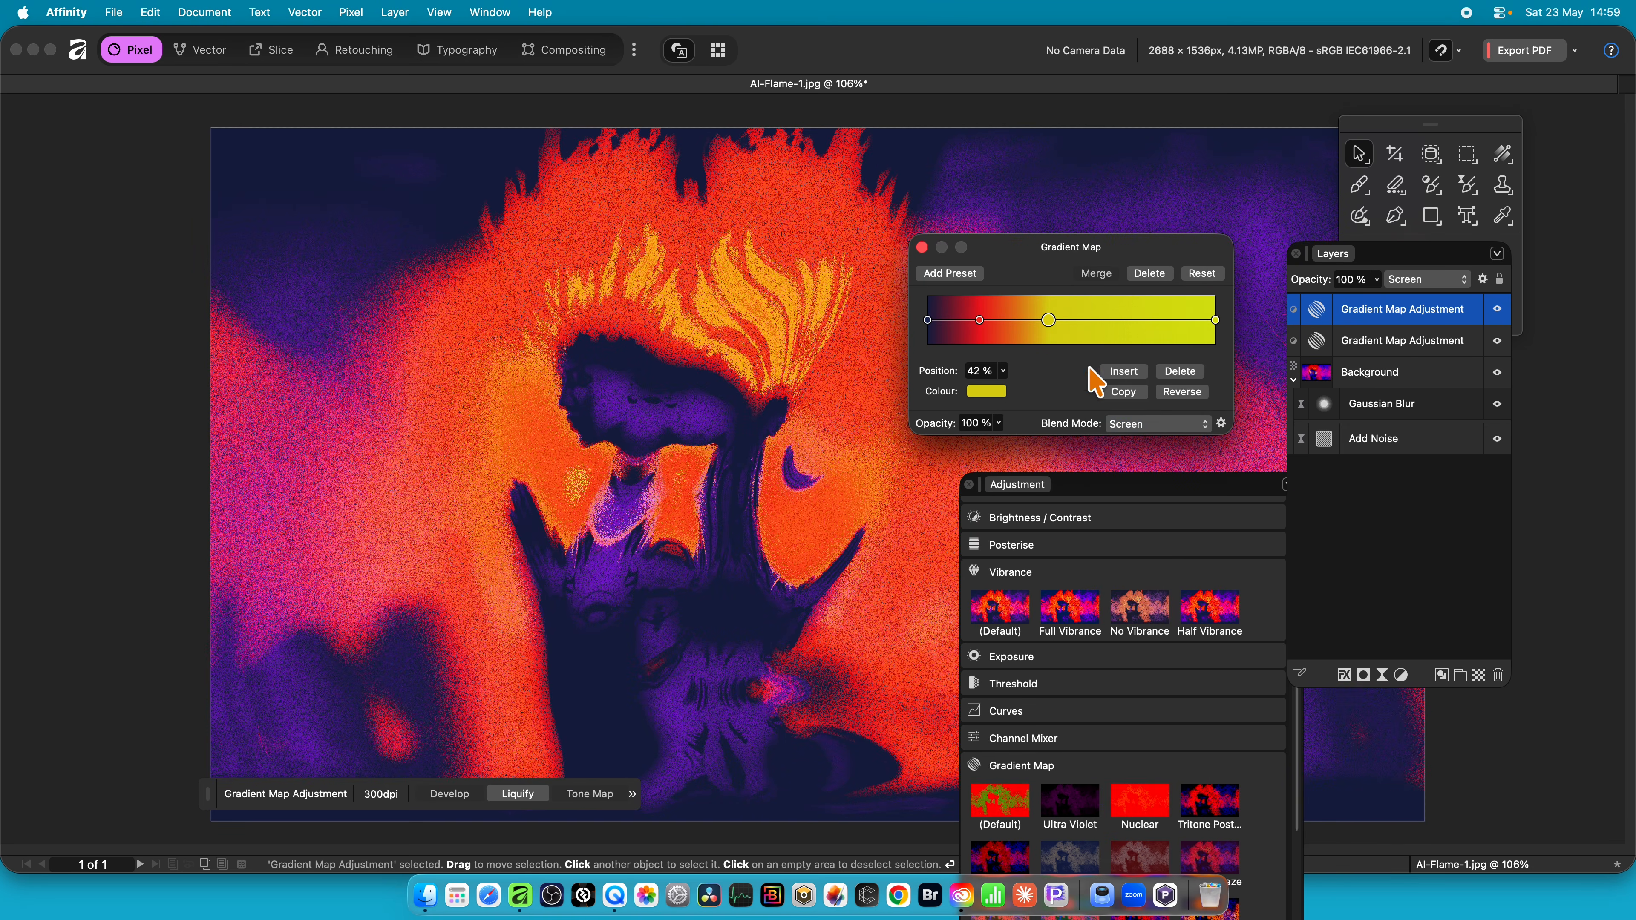
pyautogui.click(922, 248)
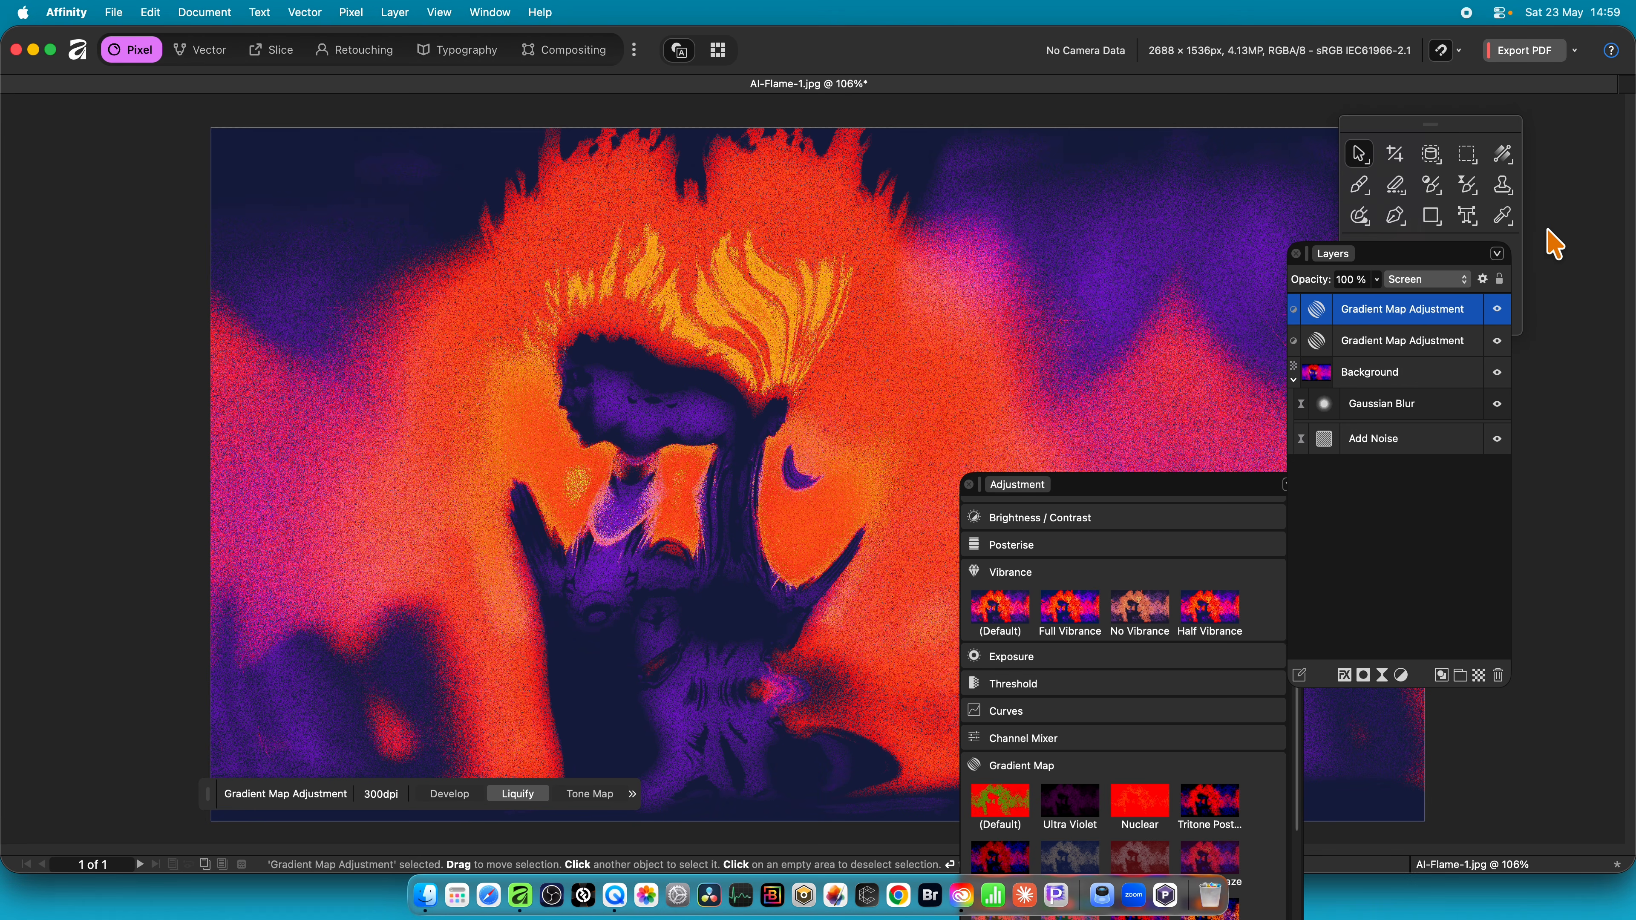
# - In the lower Gradient Map adjustment, shift the green and red stops closer together and add a yellow stop at 78 %
pyautogui.click(1392, 348)
pyautogui.doubleClick(1320, 343)
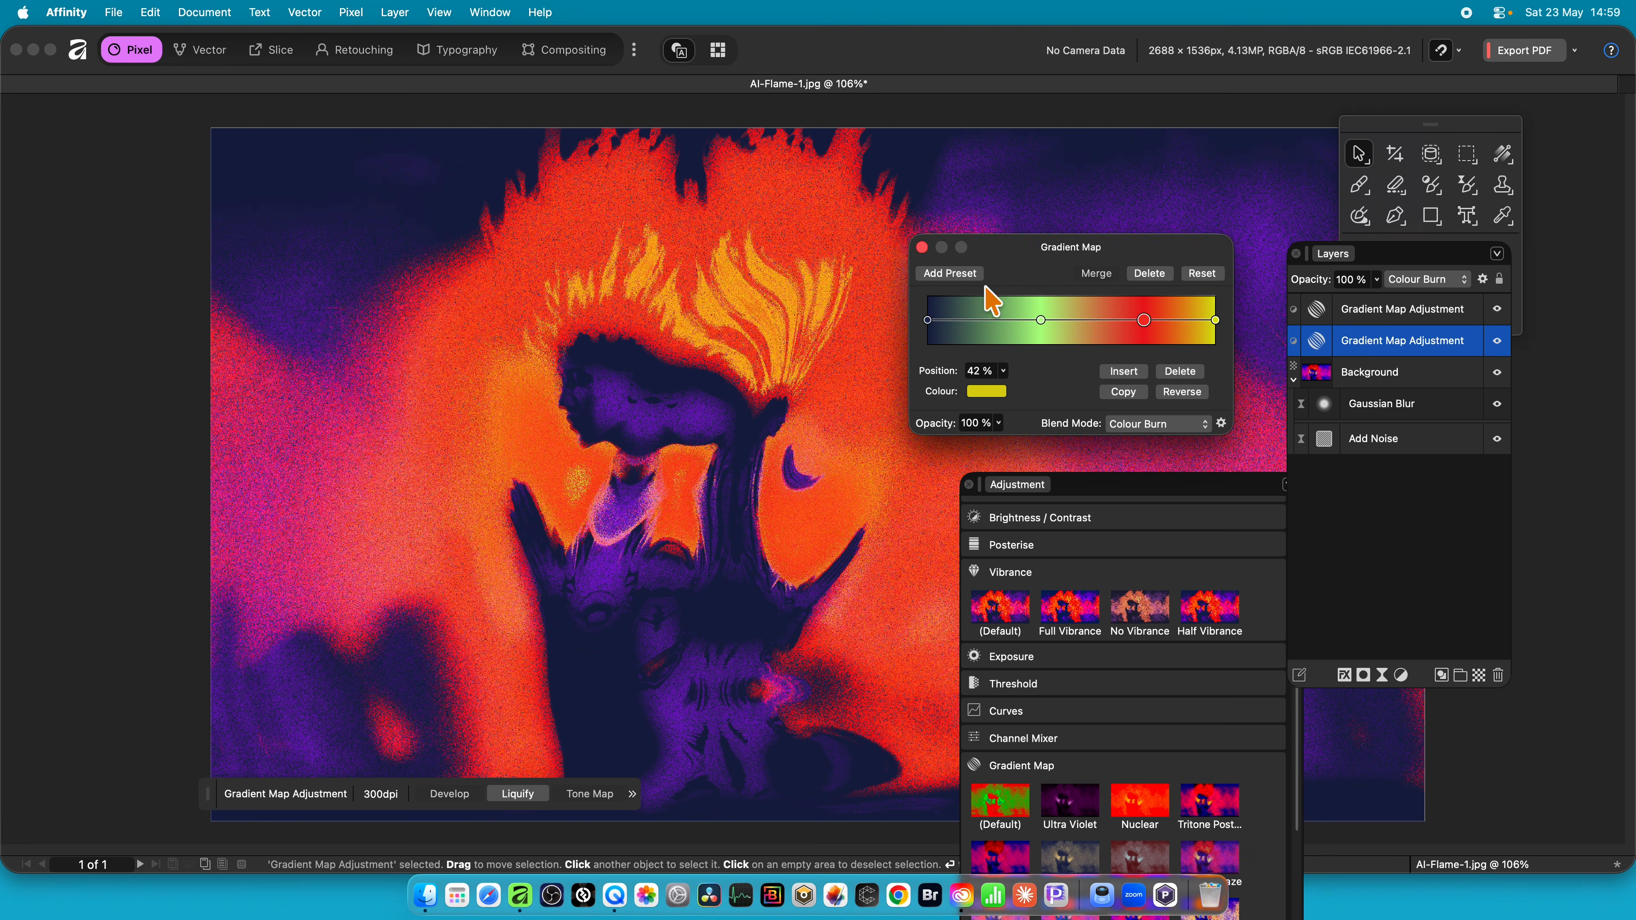
pyautogui.moveTo(1035, 326); pyautogui.dragTo(1133, 328)
pyautogui.click(1147, 325)
pyautogui.click(1216, 322)
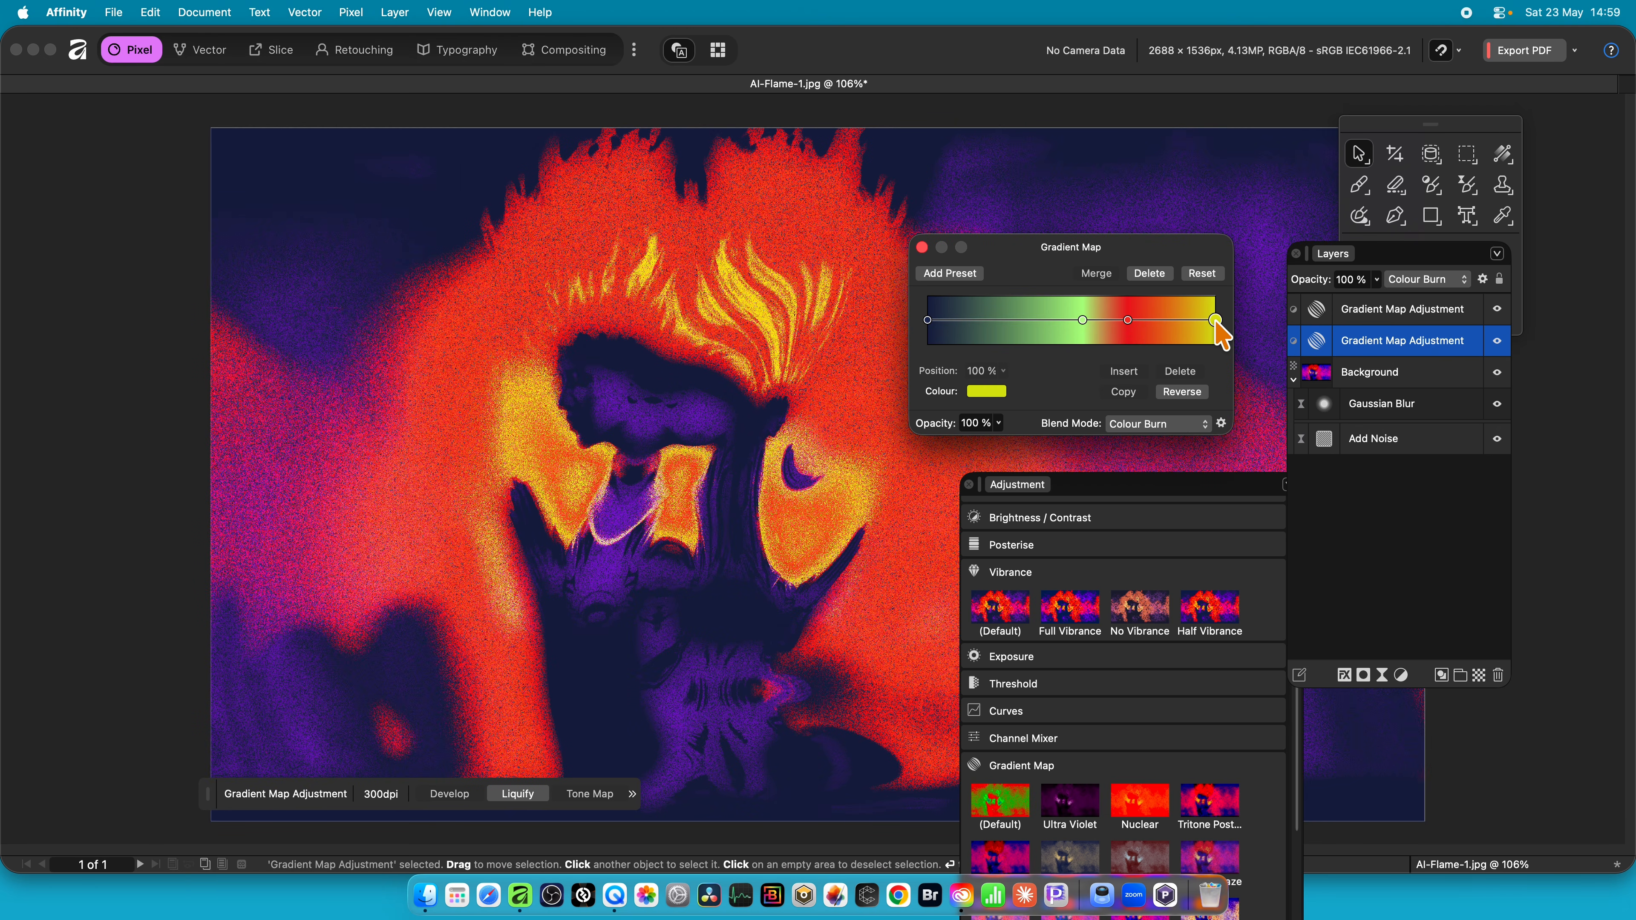
pyautogui.moveTo(1201, 321); pyautogui.dragTo(1153, 321)
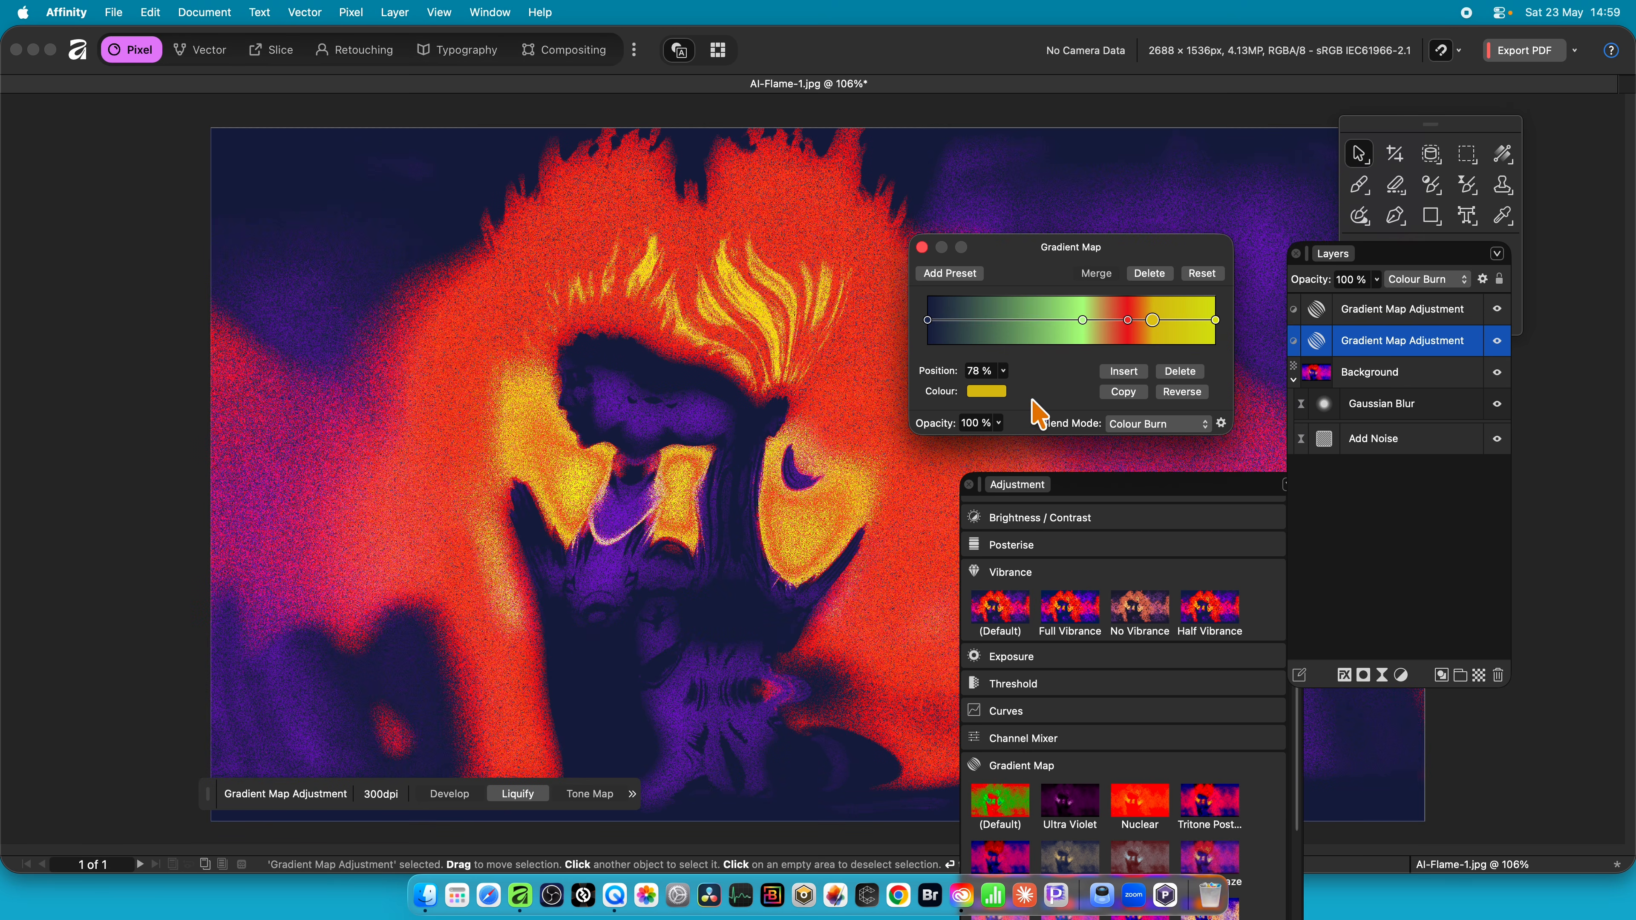
# - Add a dark blue stop near the start of the lower Gradient Map's gradient and fine-tune its position
pyautogui.click(927, 320)
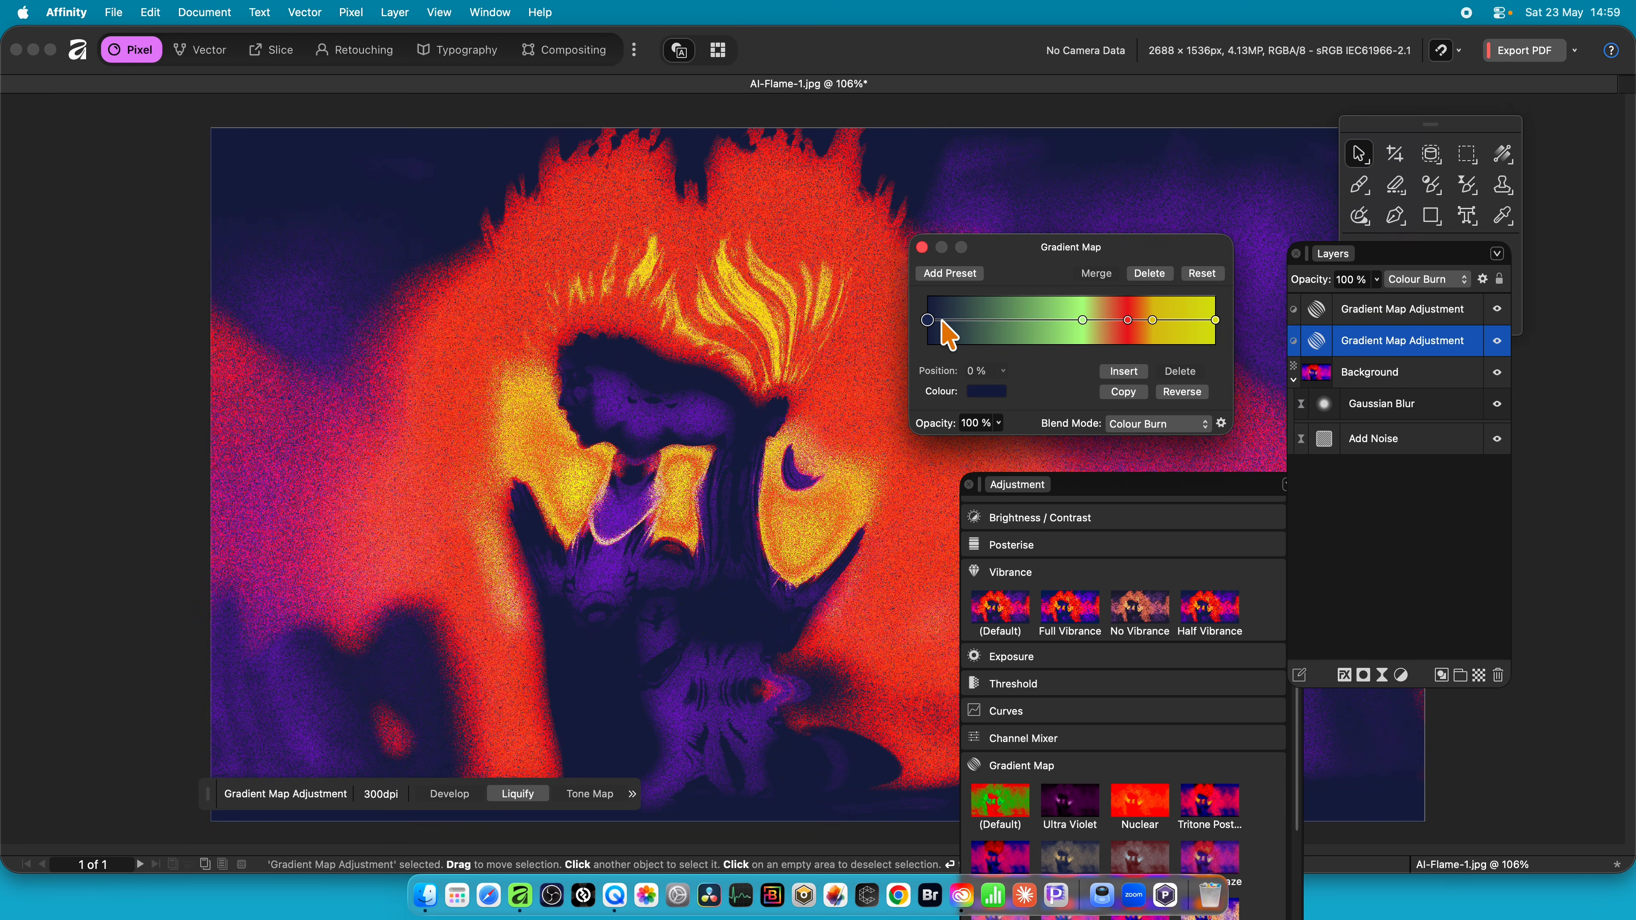
pyautogui.click(942, 321)
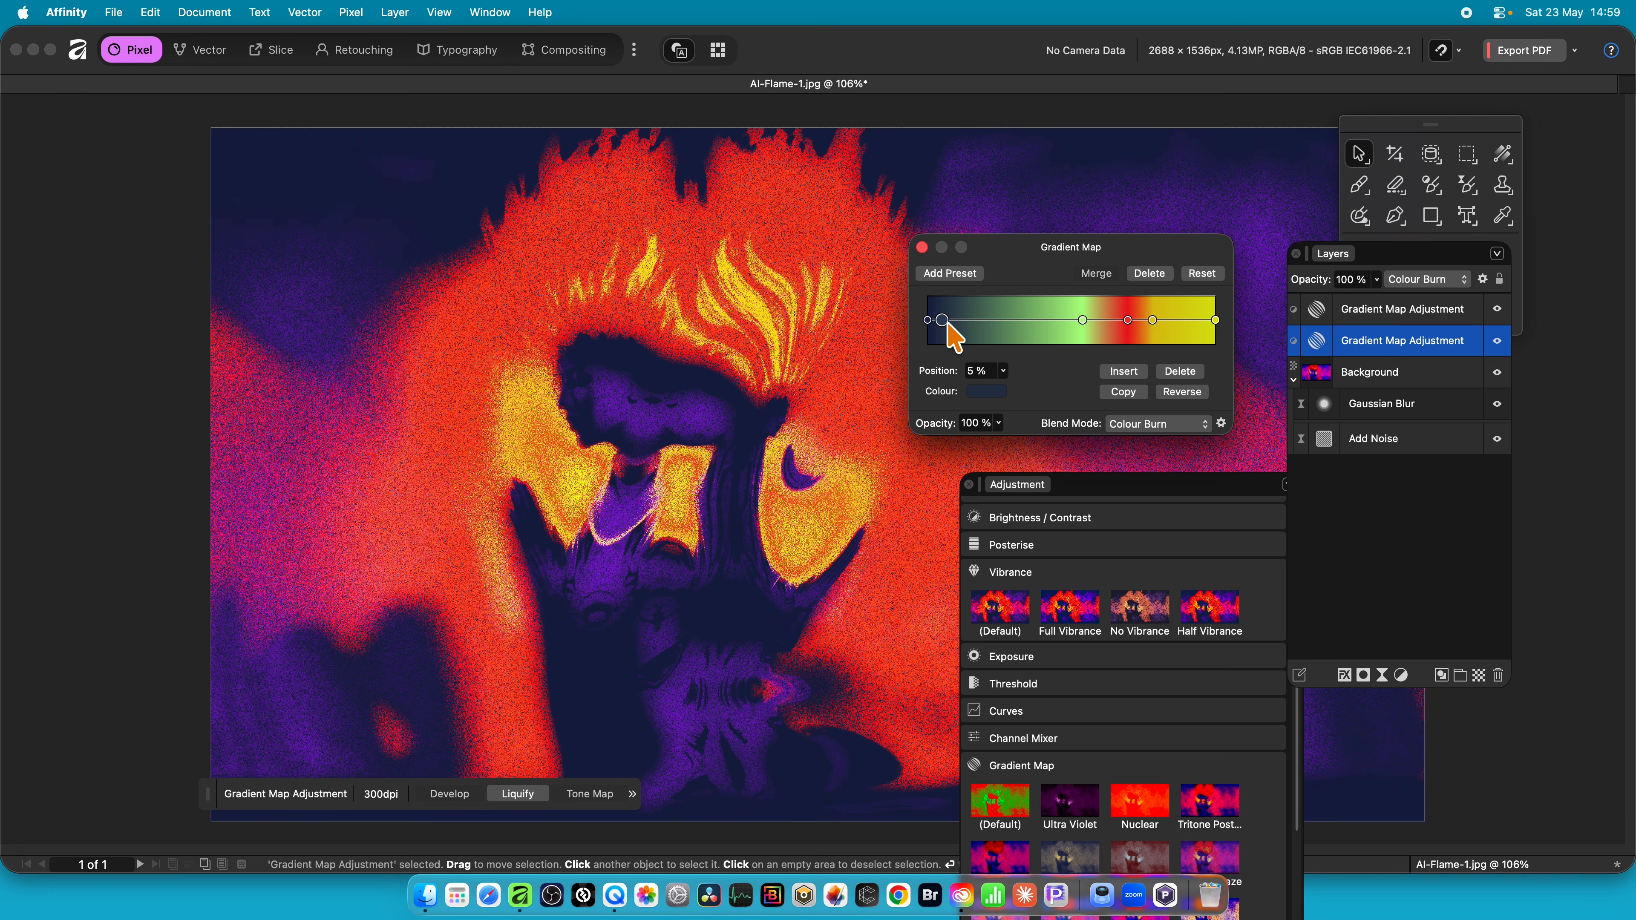
pyautogui.moveTo(947, 326)
pyautogui.mouseDown()
pyautogui.moveTo(1061, 326)
pyautogui.moveTo(960, 327)
pyautogui.mouseUp()
pyautogui.click(922, 248)
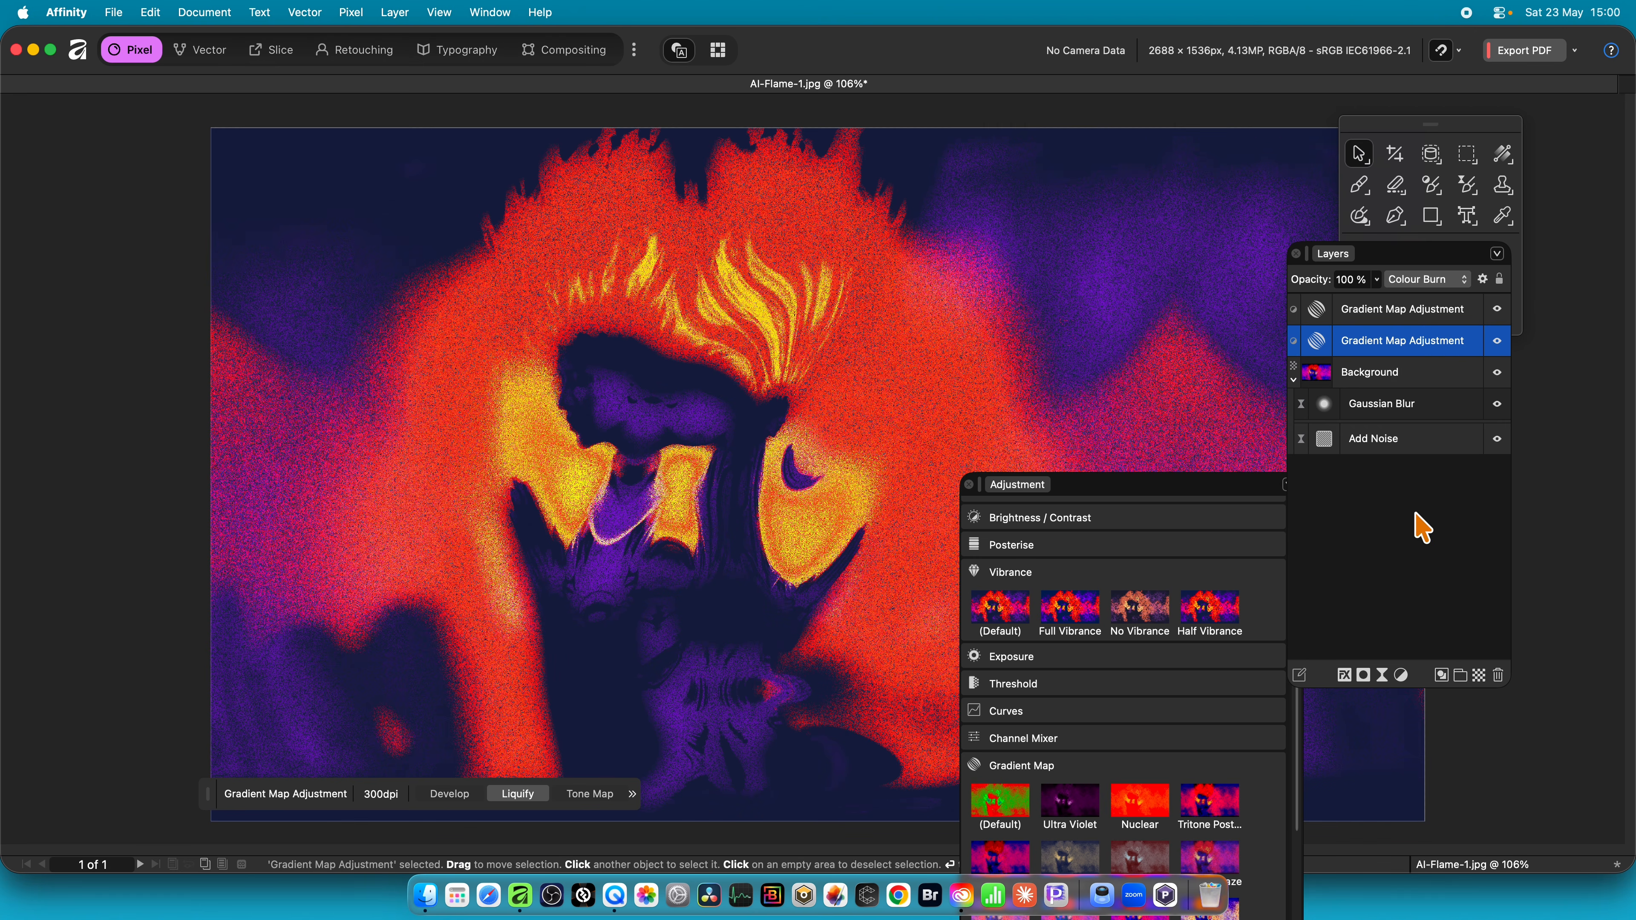
# - Add a Vibrance adjustment above all layers from the Full Vibrance preset and set its saturation to 100 %
pyautogui.click(1430, 516)
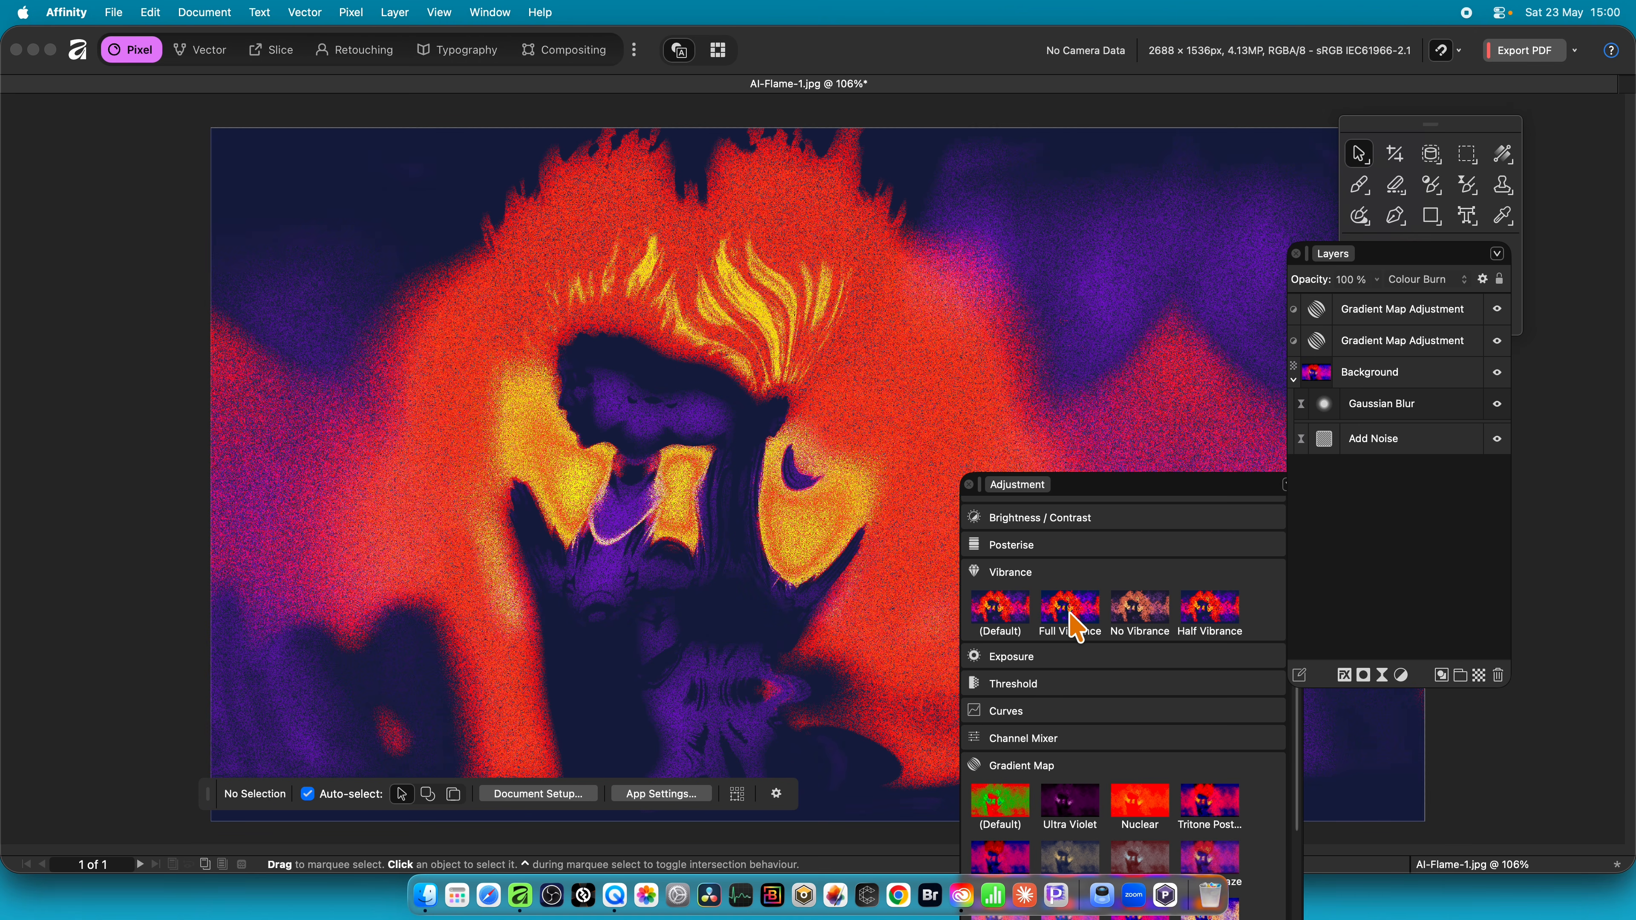
pyautogui.click(1071, 612)
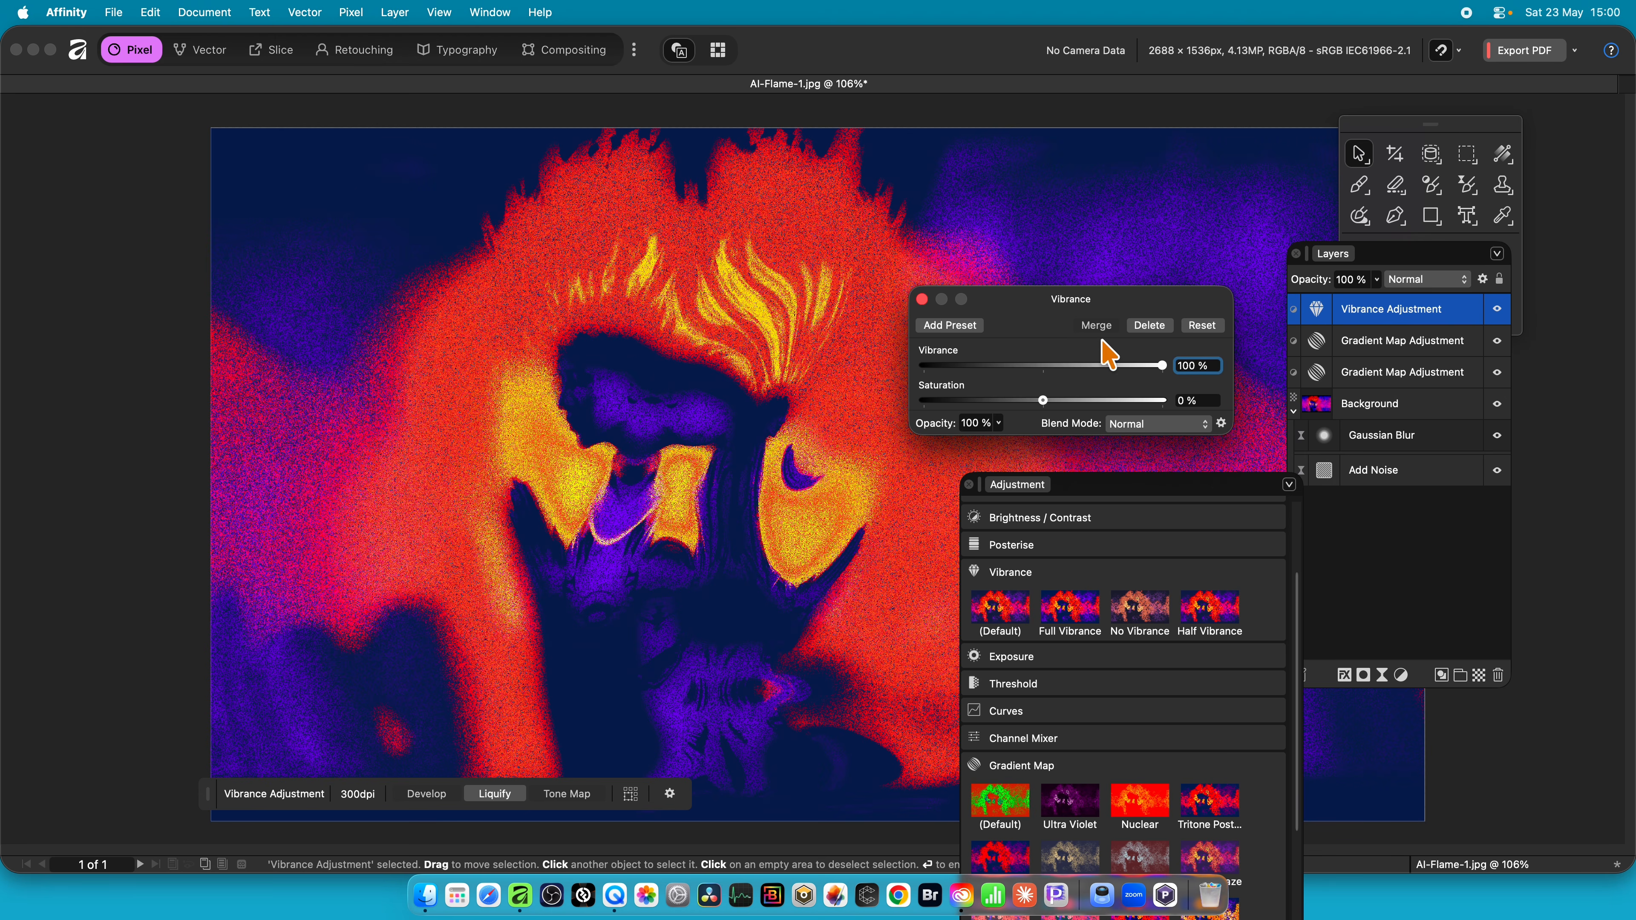
pyautogui.moveTo(1058, 399); pyautogui.dragTo(1237, 444)
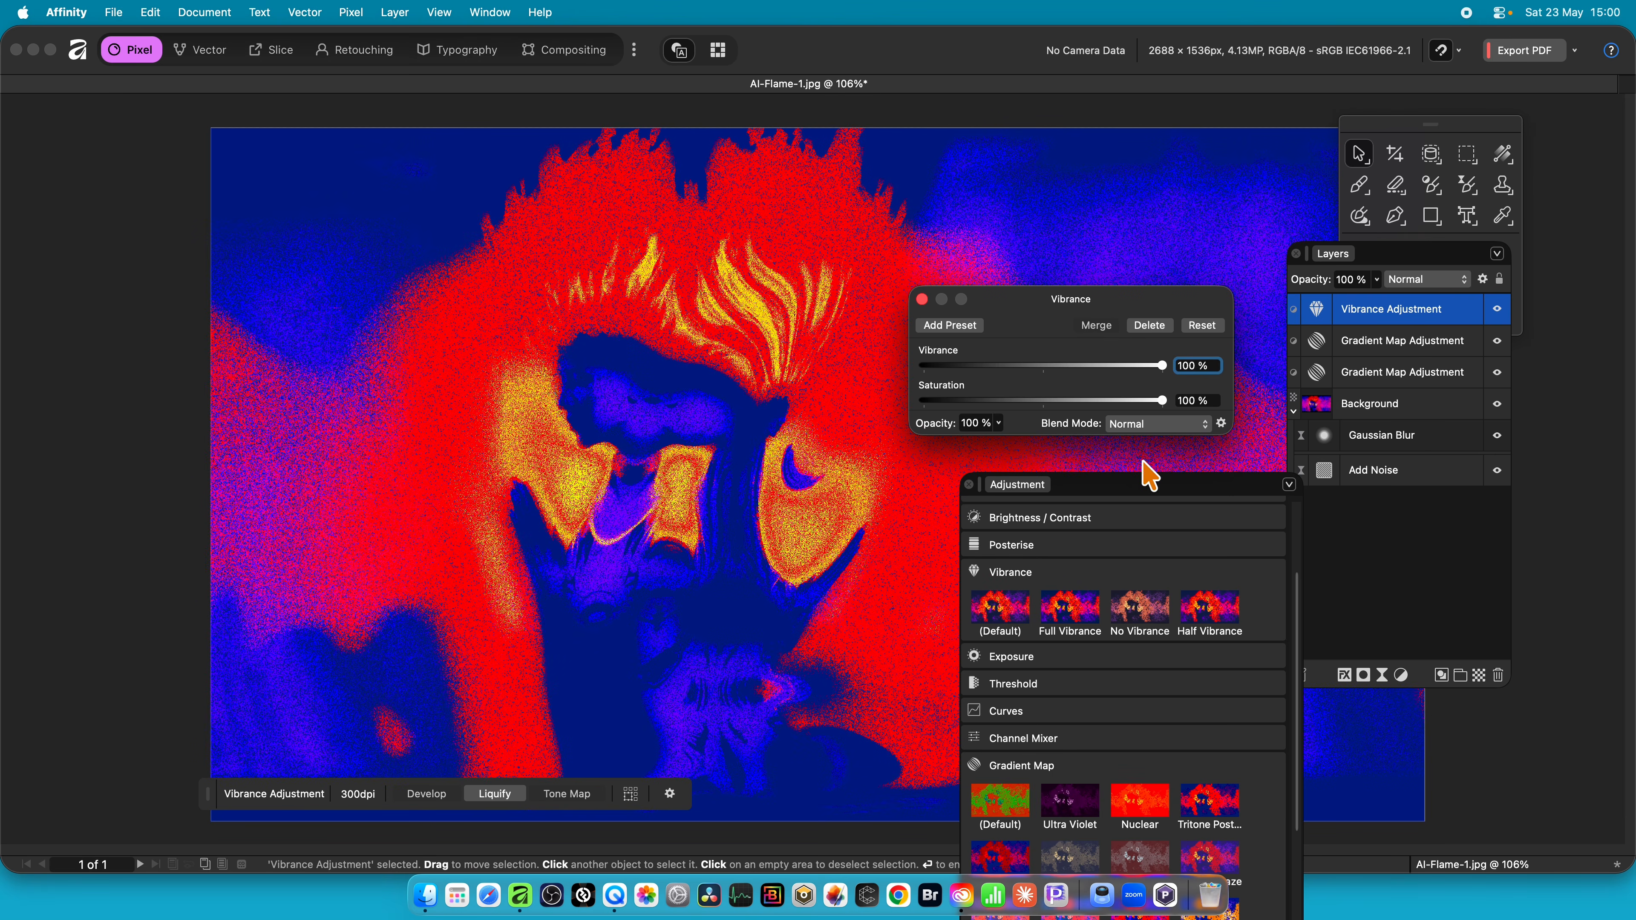
pyautogui.click(1146, 425)
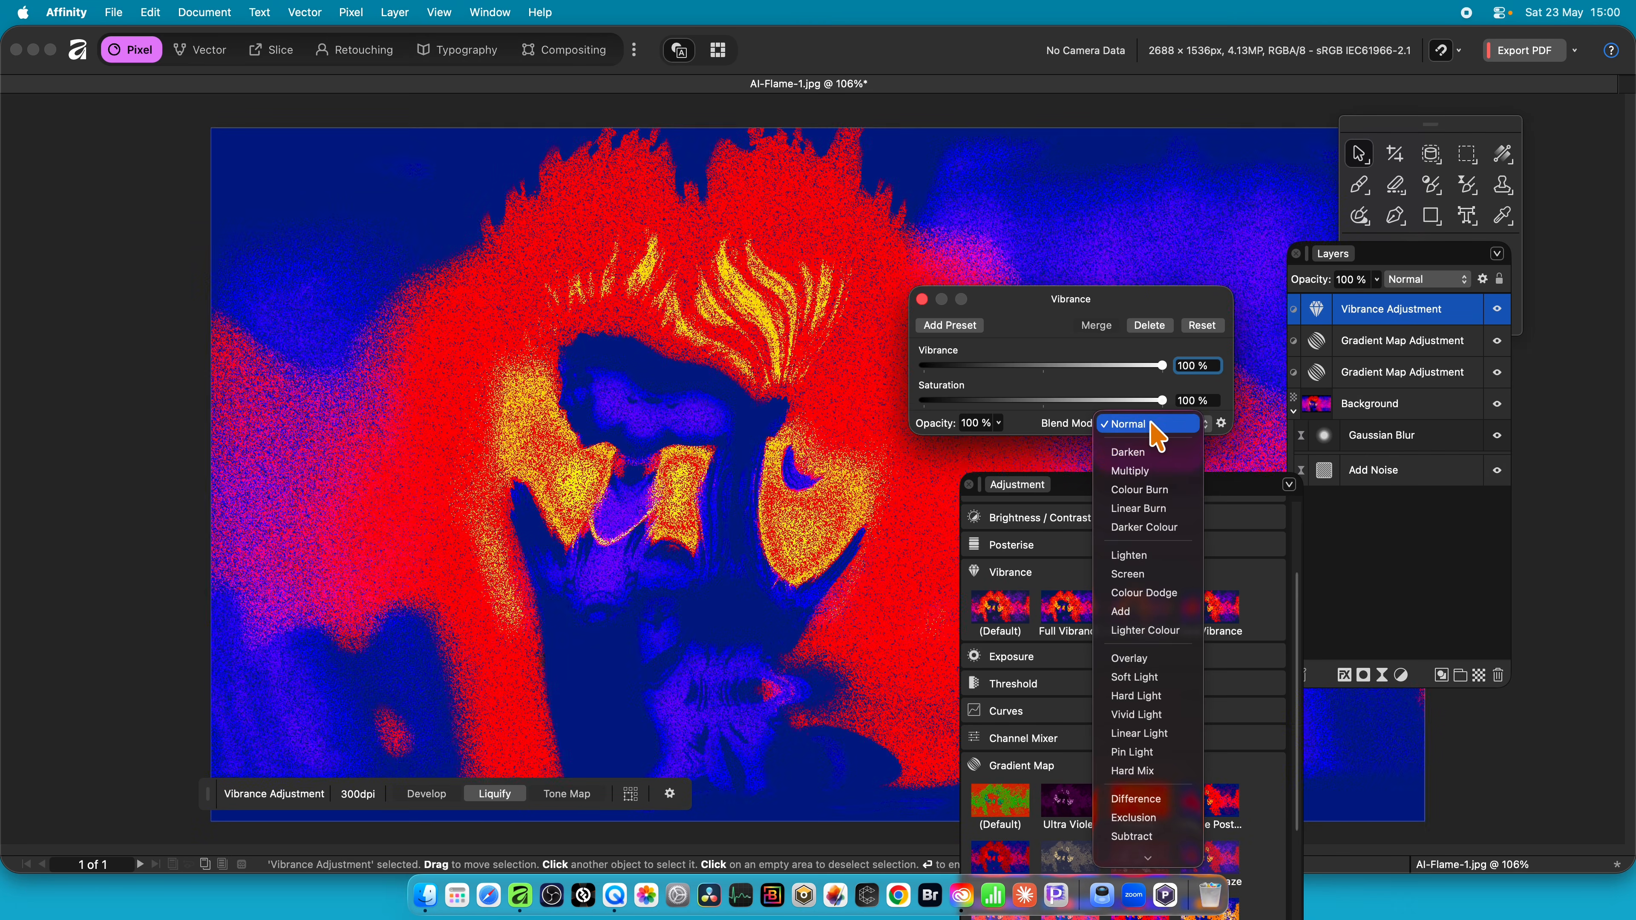
pyautogui.click(895, 308)
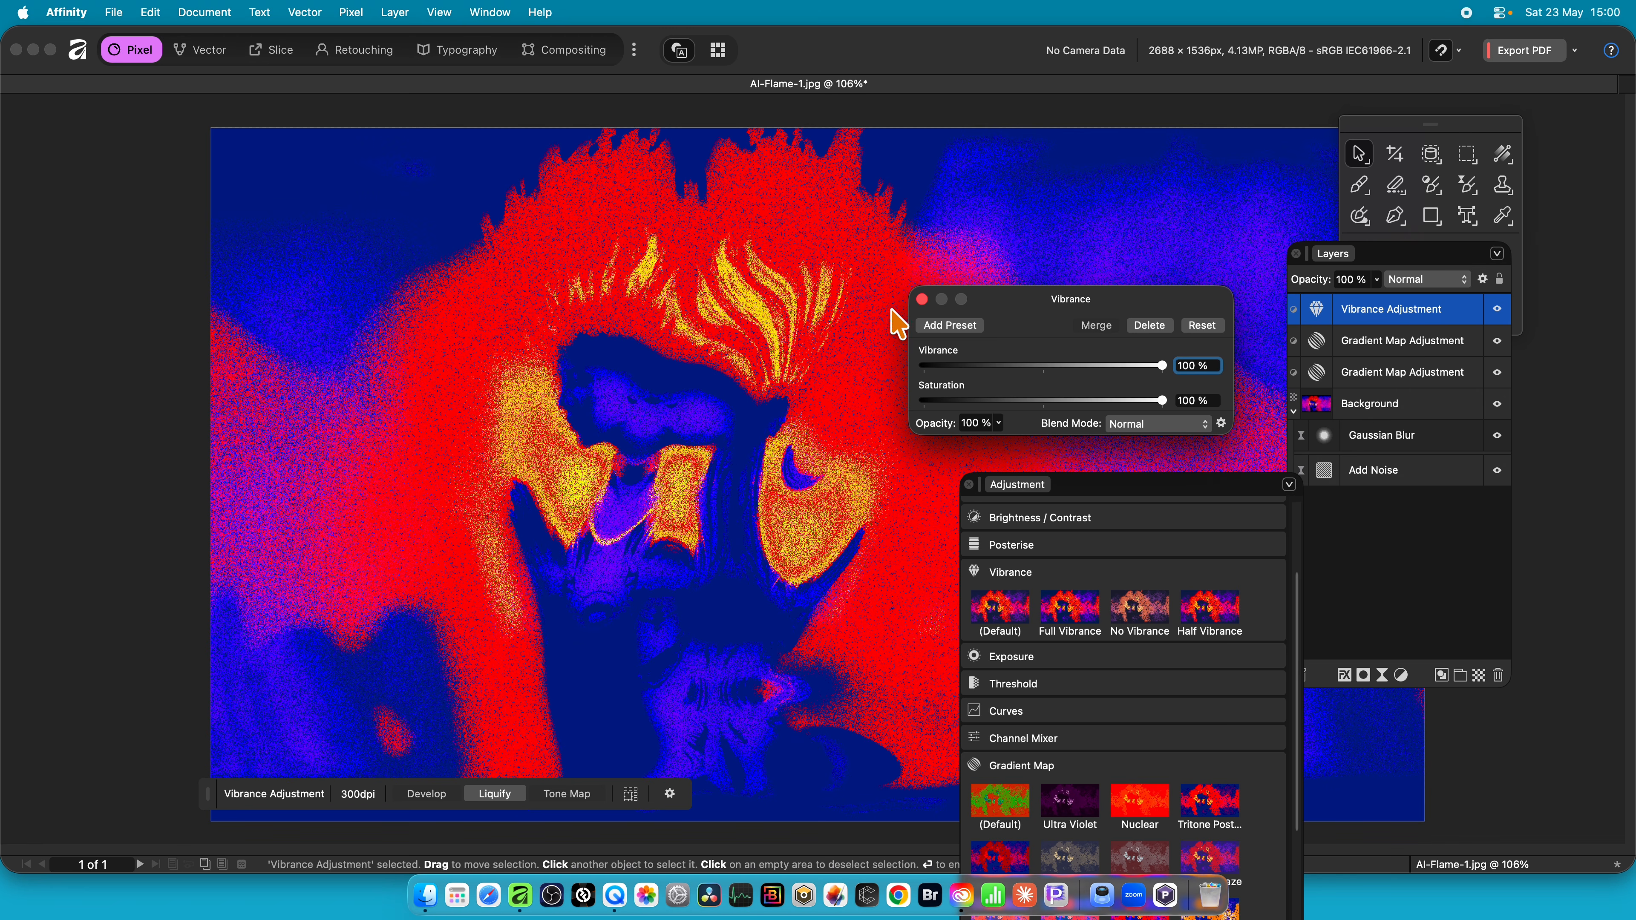
pyautogui.click(921, 300)
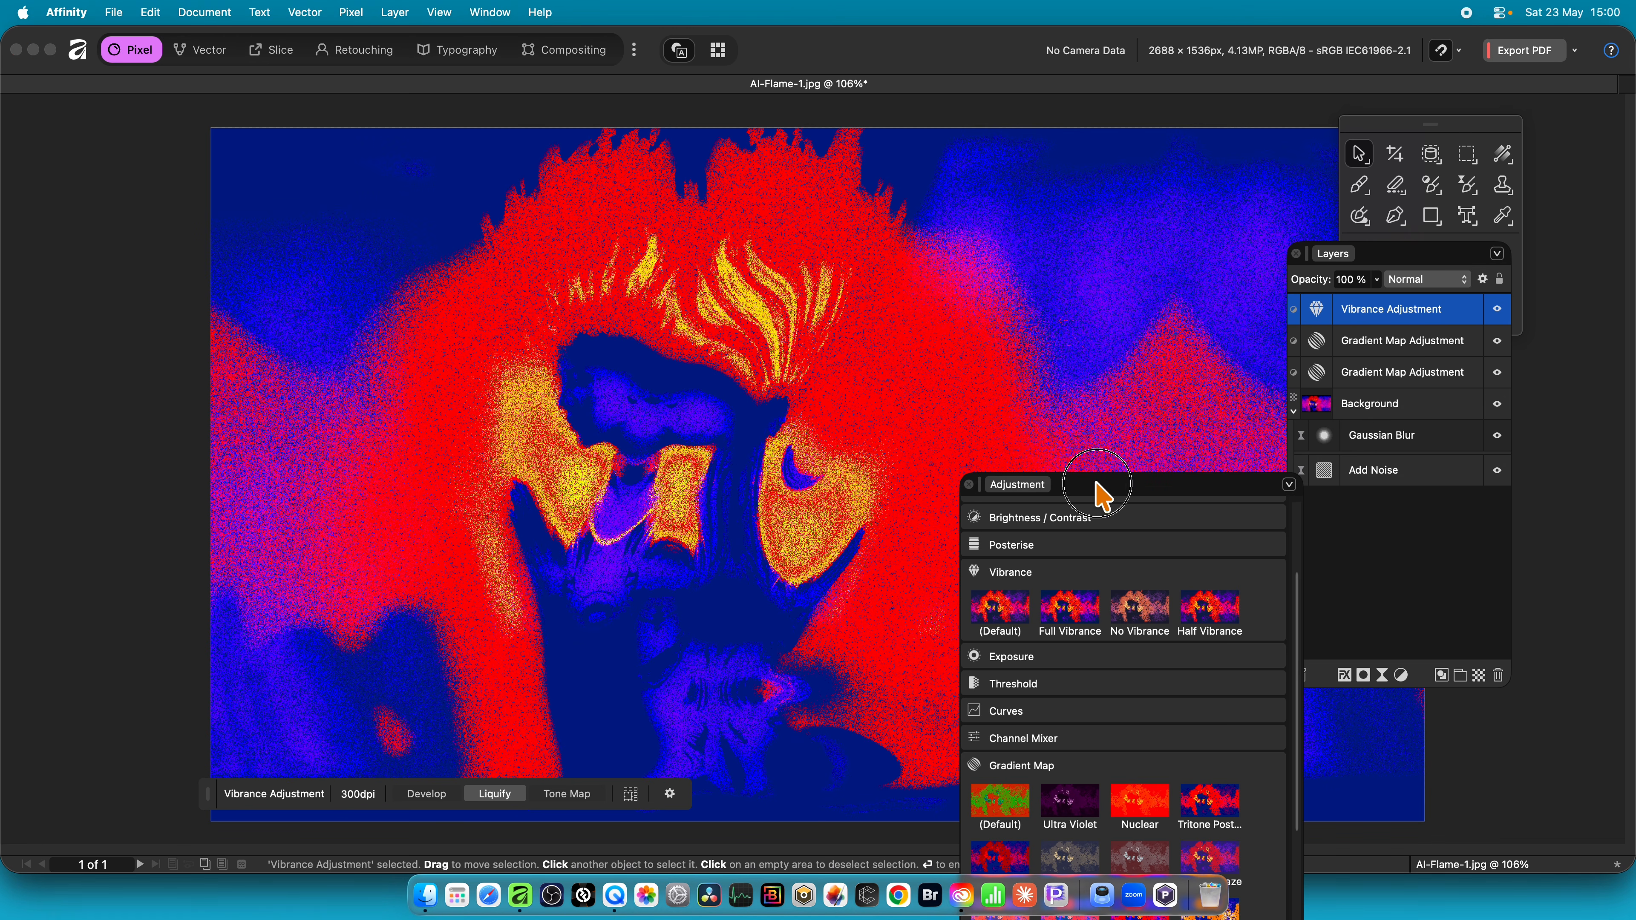
# - Set the radius of the live Gaussian Blur nested in the Background layer to about 27.6 px
pyautogui.moveTo(1101, 486); pyautogui.dragTo(1456, 577)
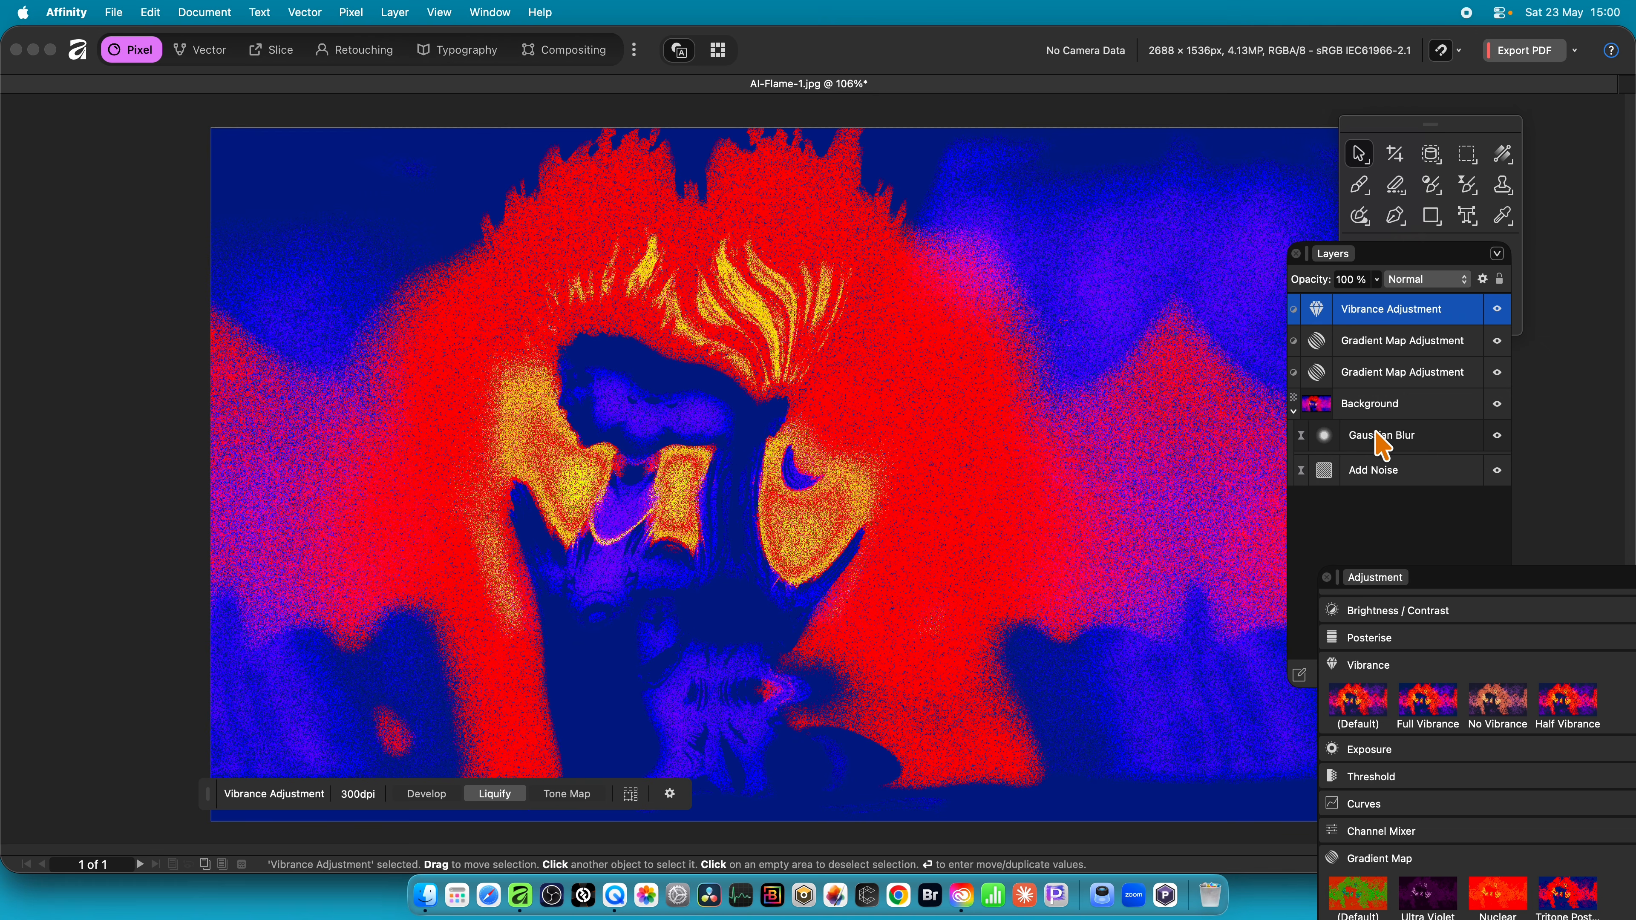
pyautogui.click(1411, 438)
pyautogui.click(1326, 438)
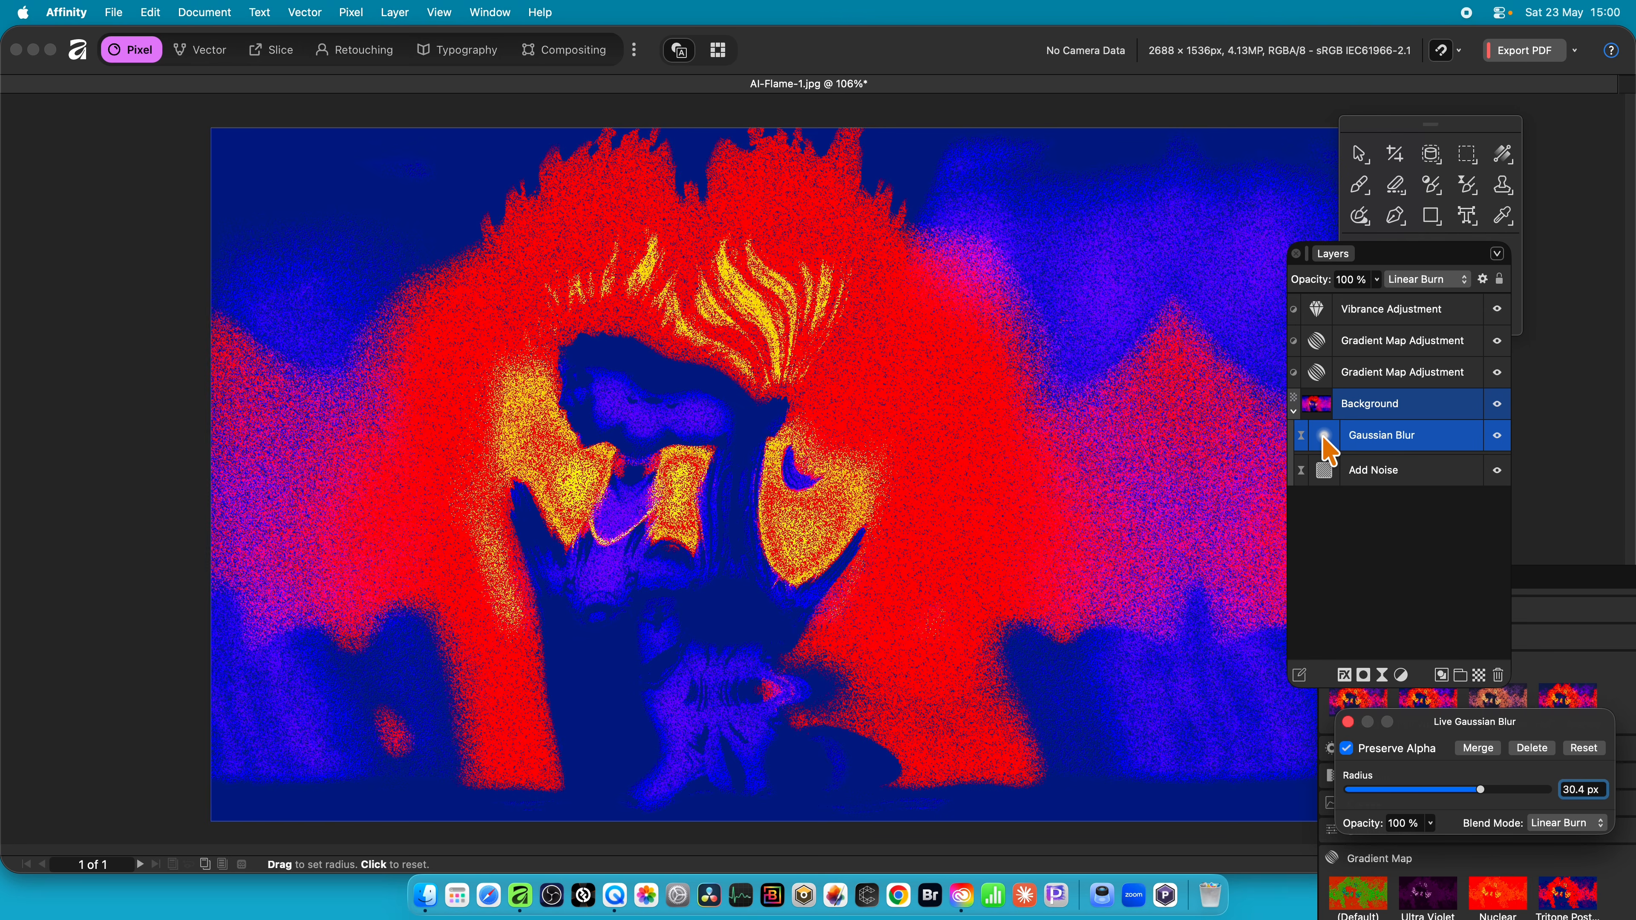
pyautogui.moveTo(1480, 725); pyautogui.dragTo(1012, 487)
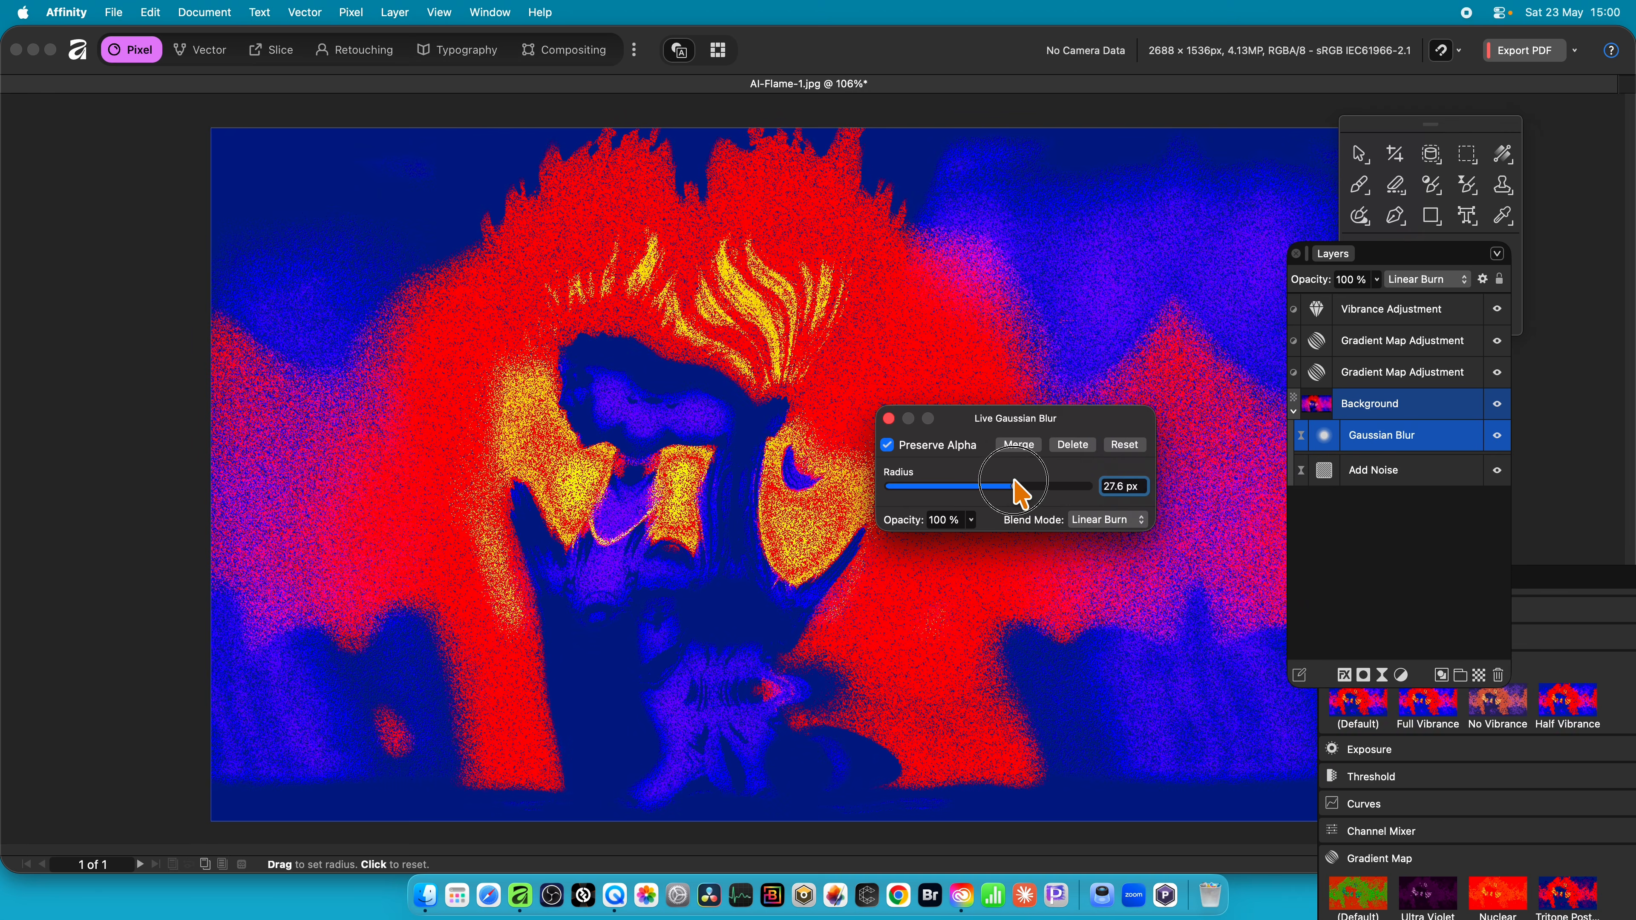
pyautogui.click(889, 418)
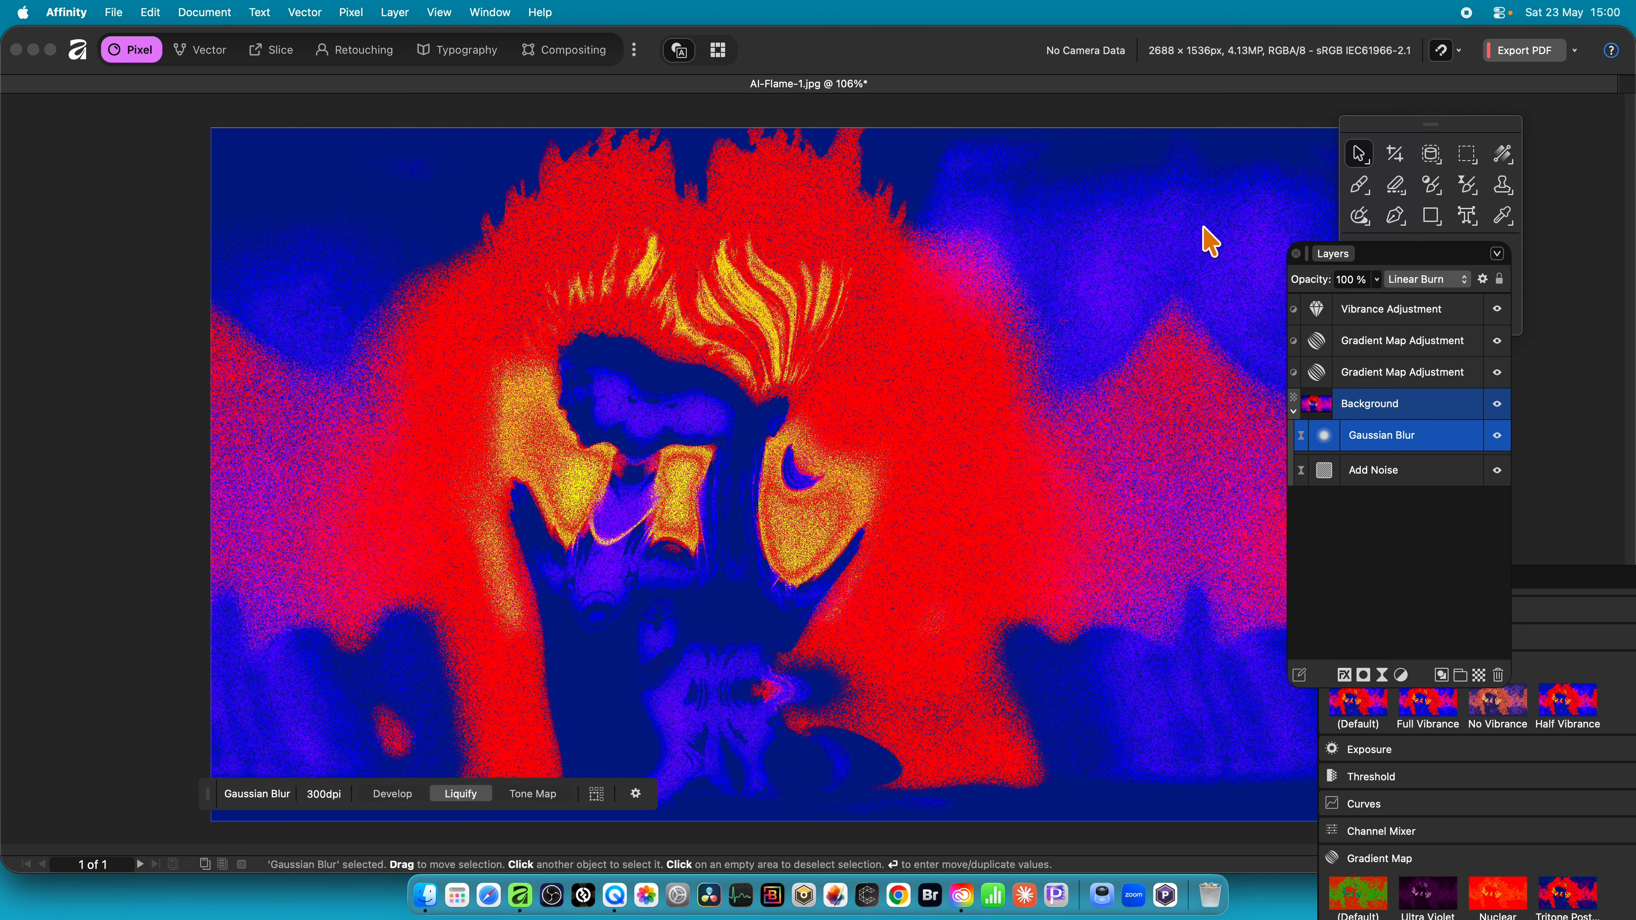